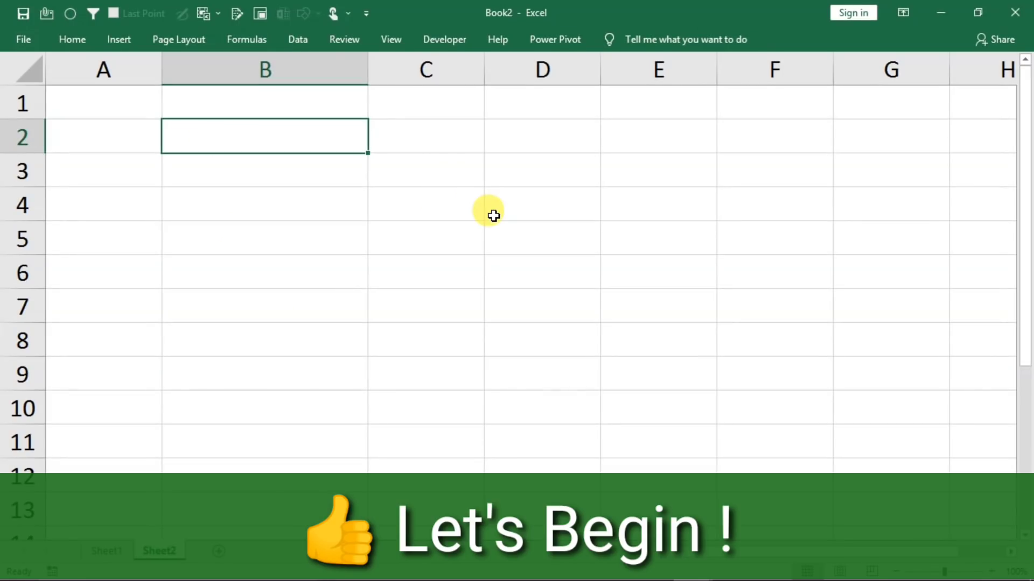
# Enter the date 1/1/2020 in cell B2 and reselect that cell to check it
pyautogui.write('1/1/2020')
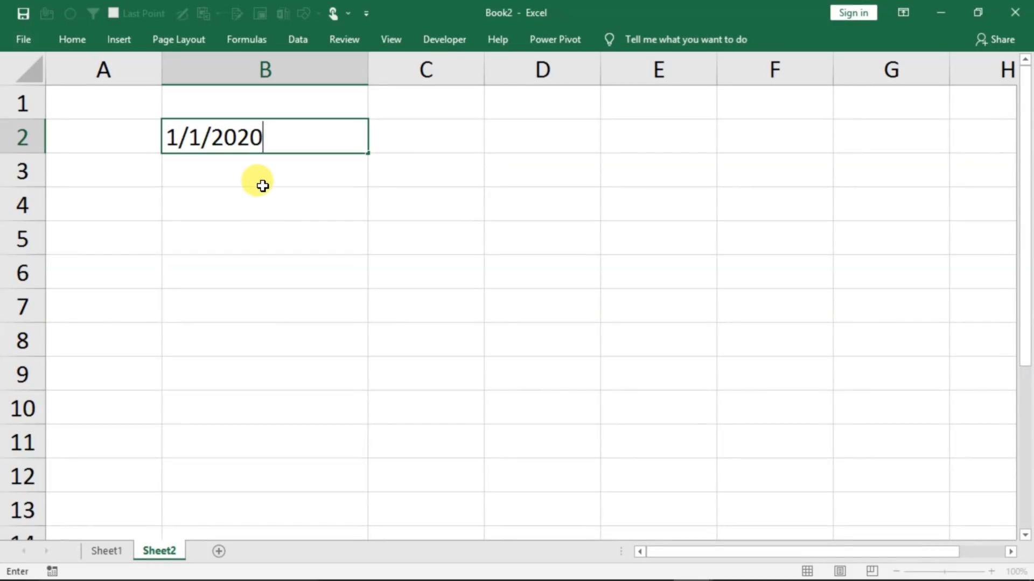
pyautogui.press('Return')
pyautogui.click(294, 136)
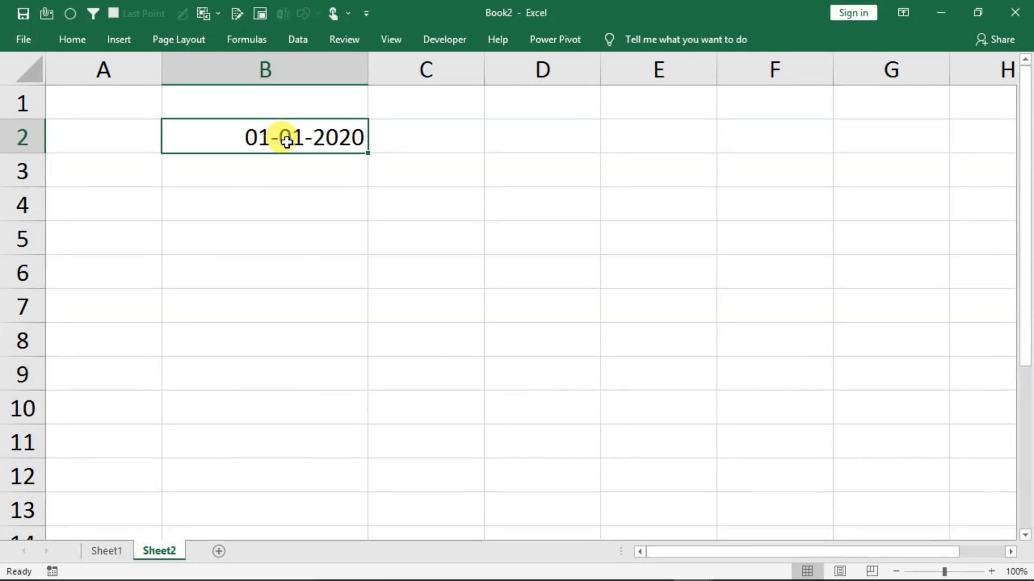
# Enter the date 22/1/2020 in cell B3
pyautogui.click(250, 181)
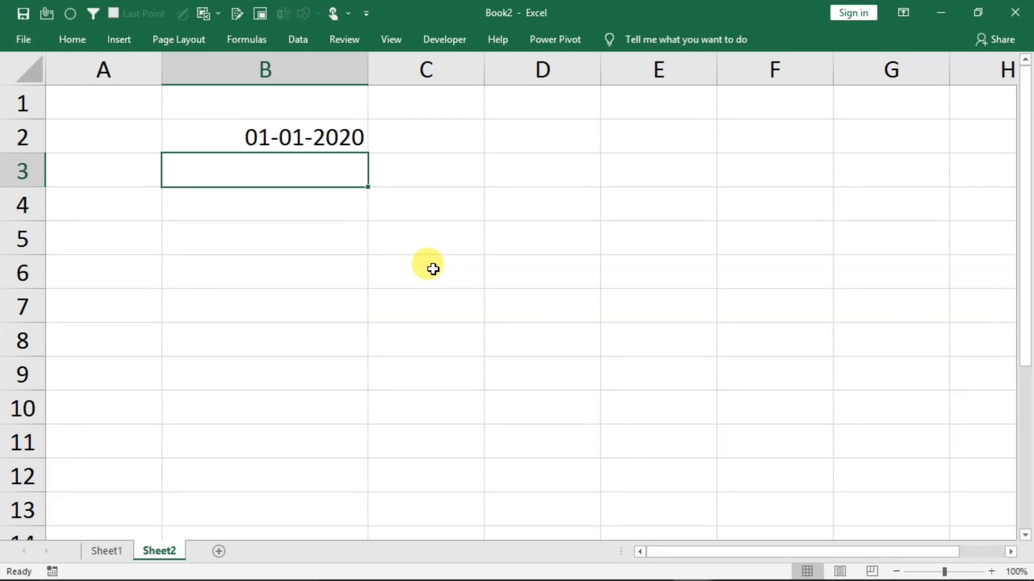
pyautogui.write('1/')
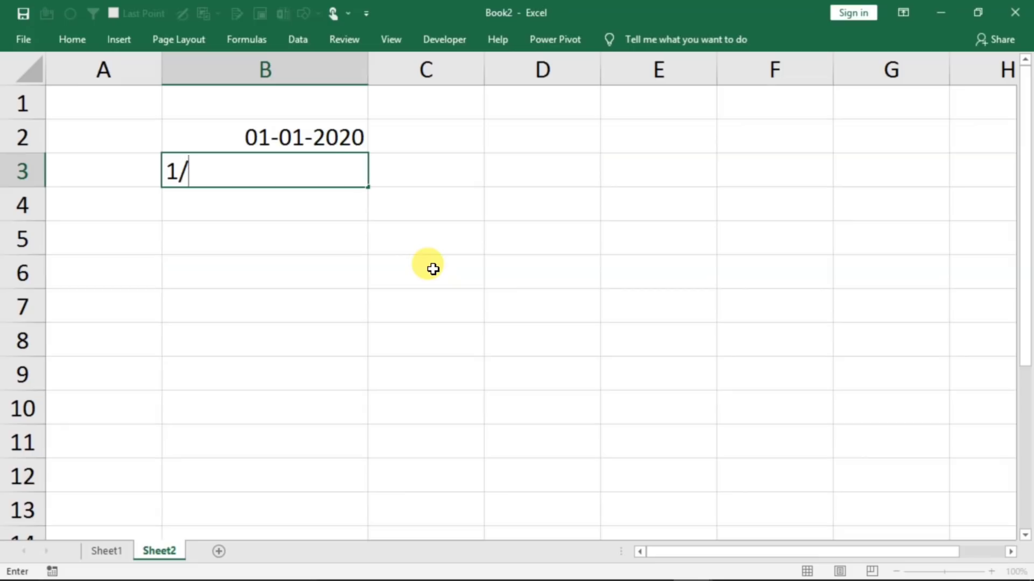
pyautogui.press('BackSpace')
pyautogui.press('BackSpace')
pyautogui.write('22/1/')
pyautogui.write('2020')
pyautogui.press('Return')
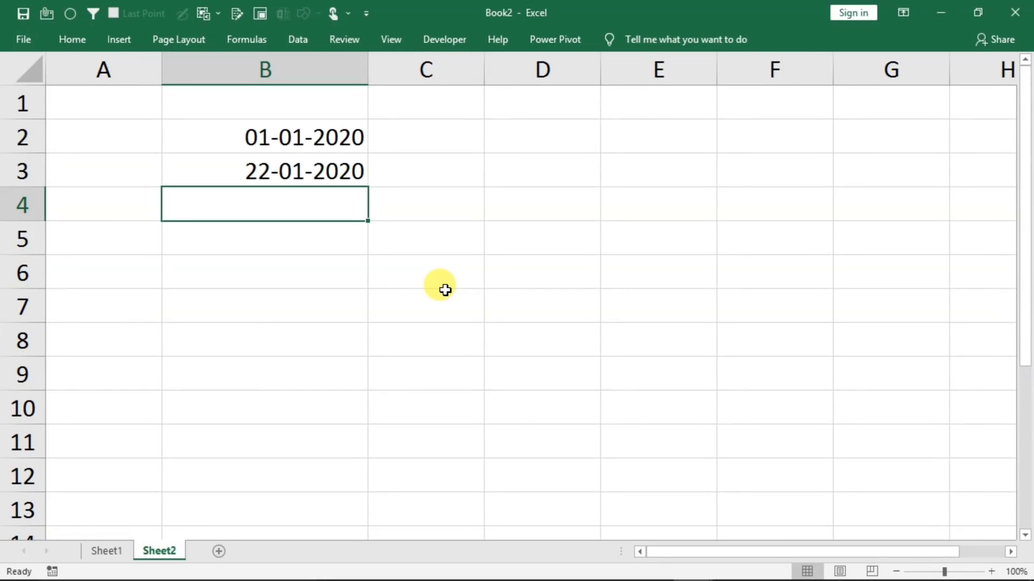
# Enter the month-first date 1/22/2020 in cell B4 and reselect that cell to check it
pyautogui.write('1/22/2020')
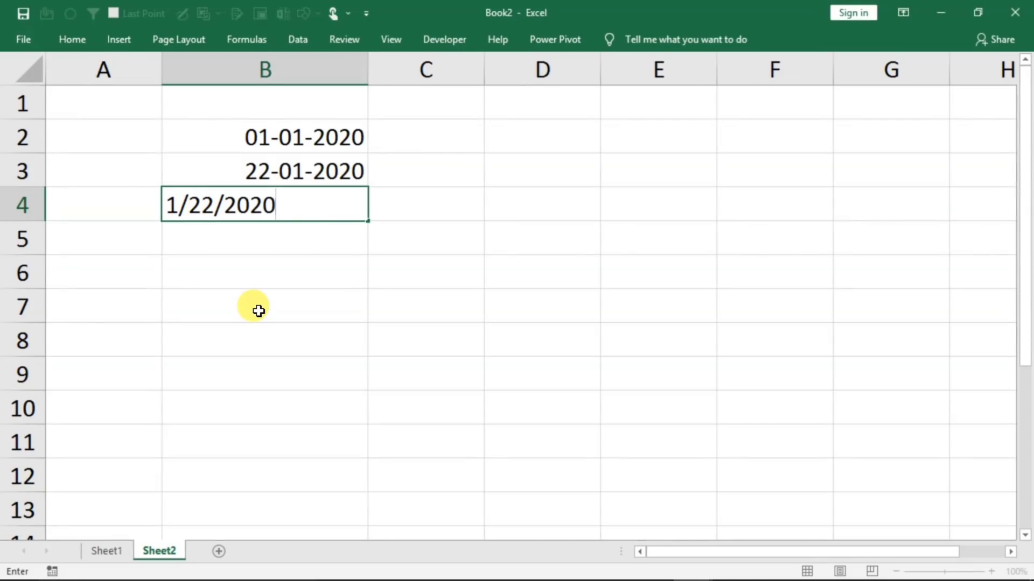
pyautogui.press('Return')
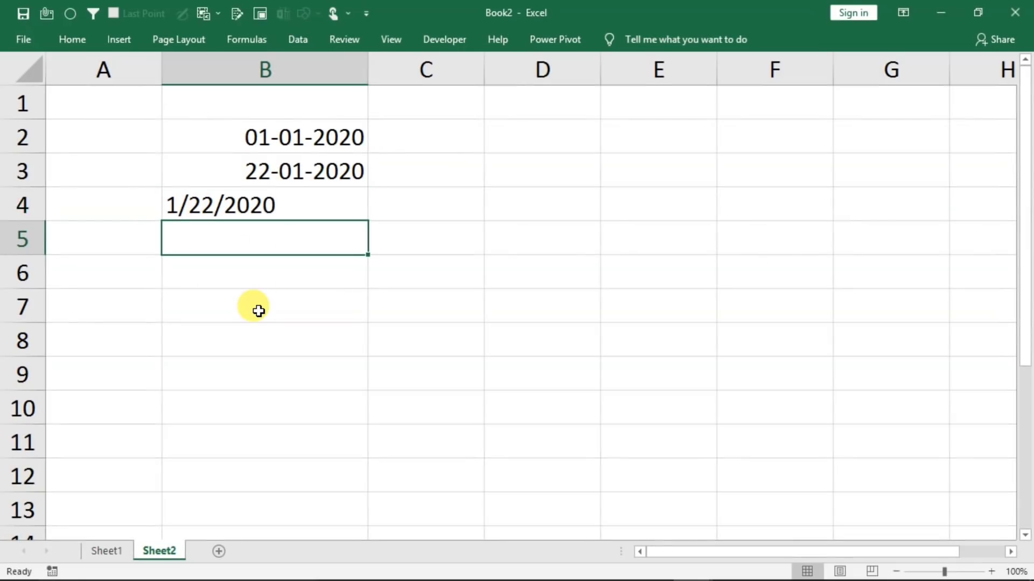
pyautogui.click(273, 214)
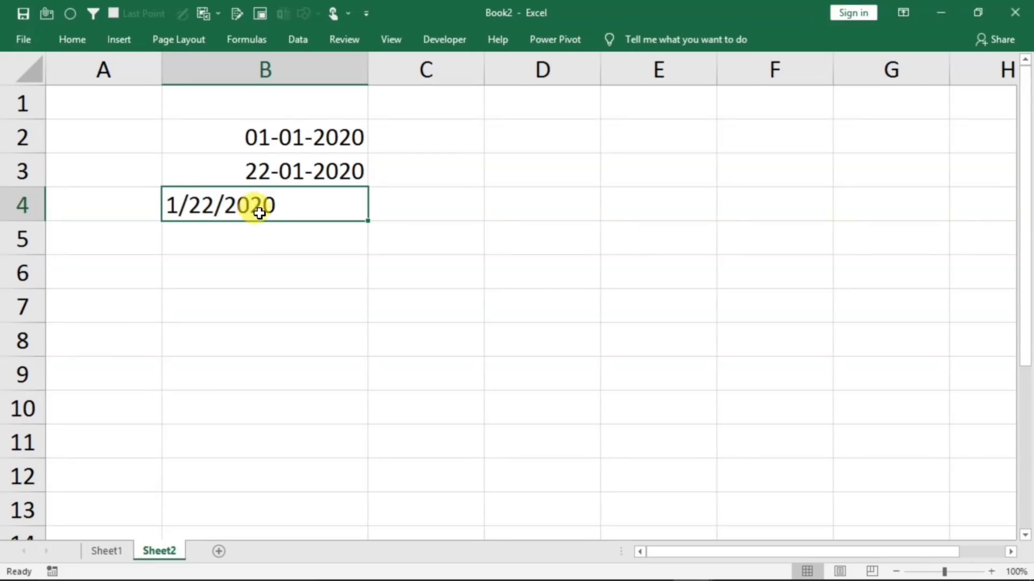
# Enter the date 1/1/2020 in cell B7 and recheck the entry in cell B4 without changing it
pyautogui.doubleClick(311, 297)
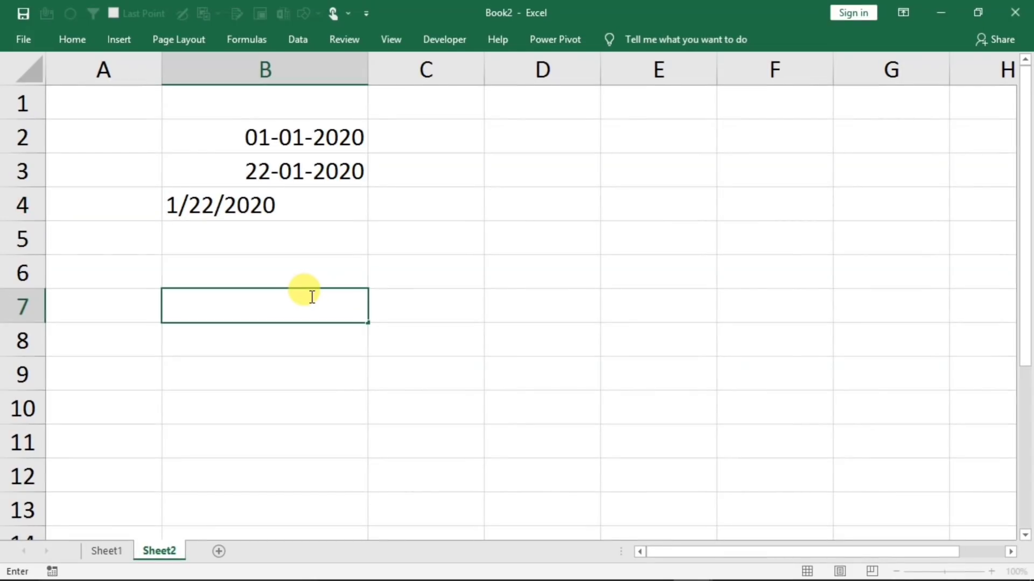
pyautogui.write('1/1/2020')
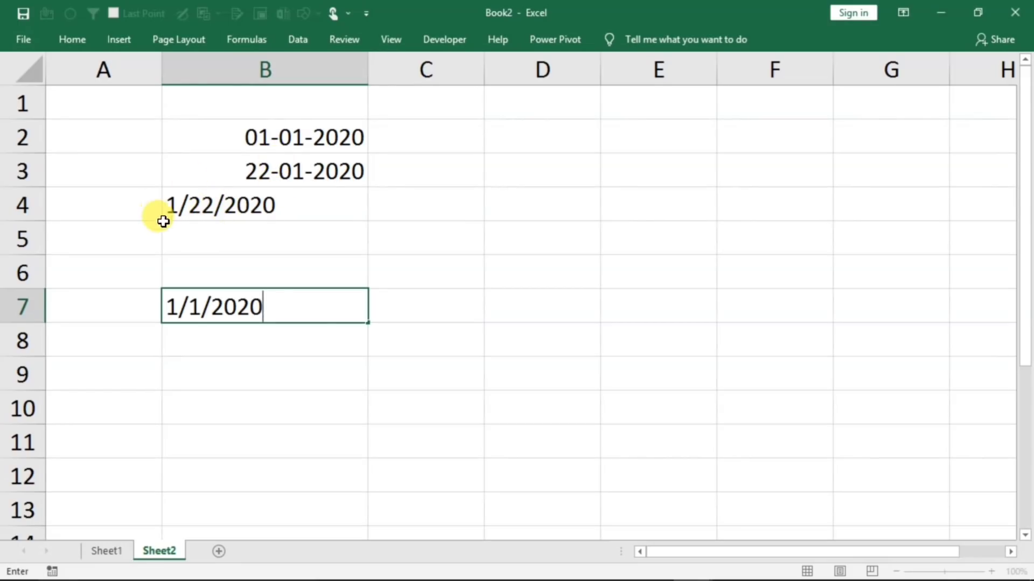
pyautogui.click(256, 208)
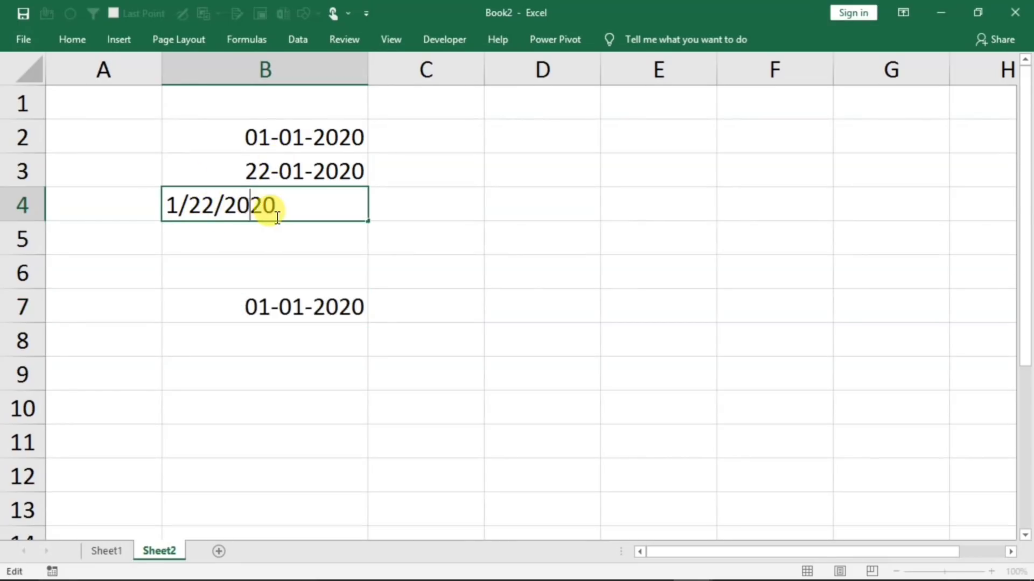
pyautogui.click(437, 197)
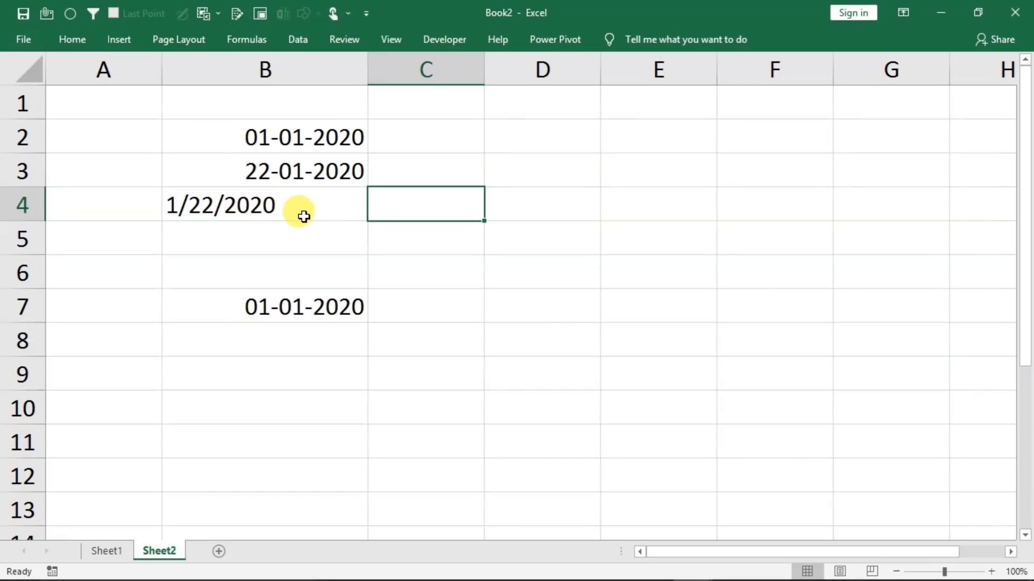
pyautogui.doubleClick(324, 206)
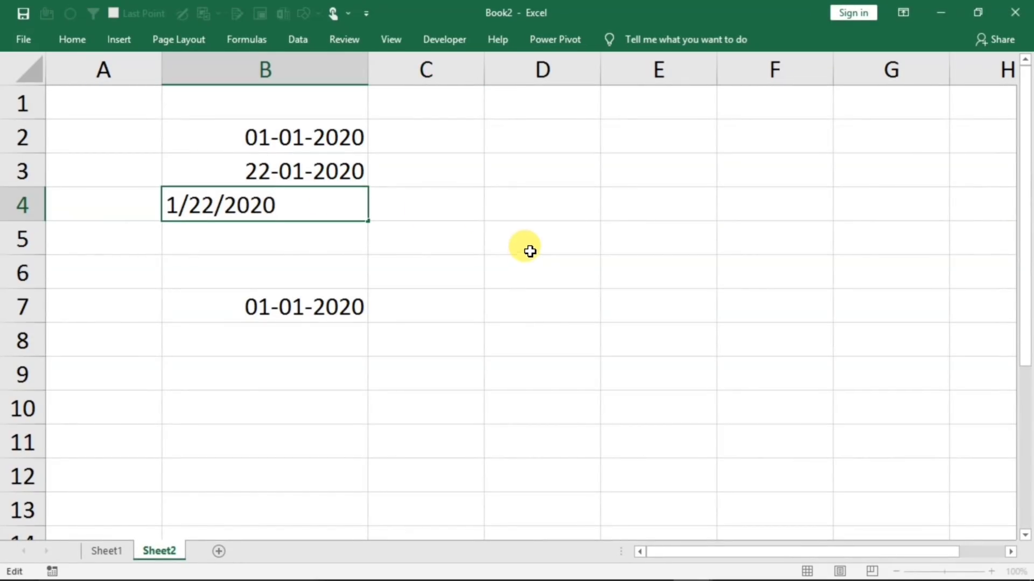
pyautogui.click(521, 240)
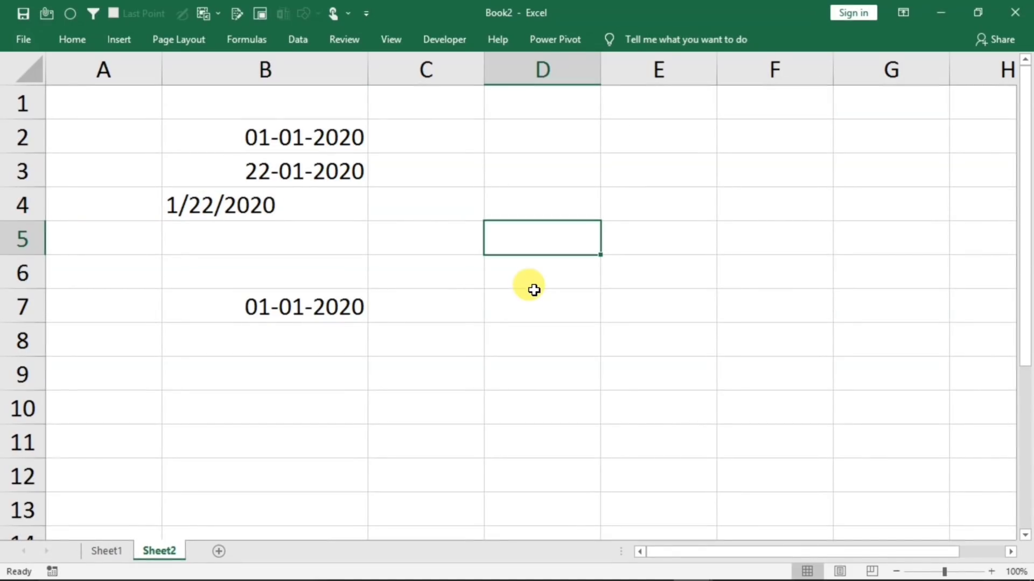
# Switch to the Windows Control Panel and open the Region settings for date, time and number formats
pyautogui.moveTo(99, 560)
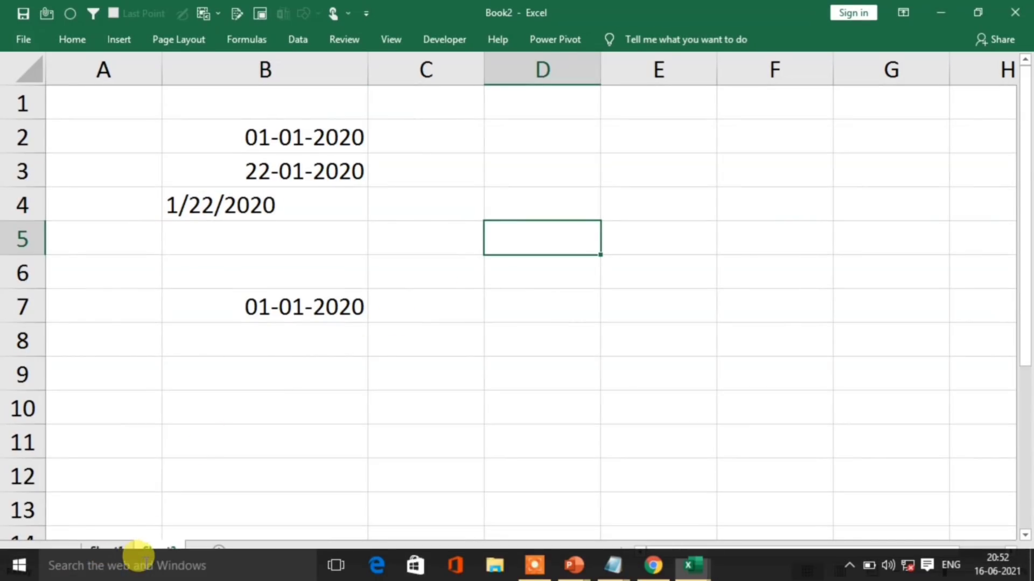
pyautogui.click(141, 559)
pyautogui.write('cont')
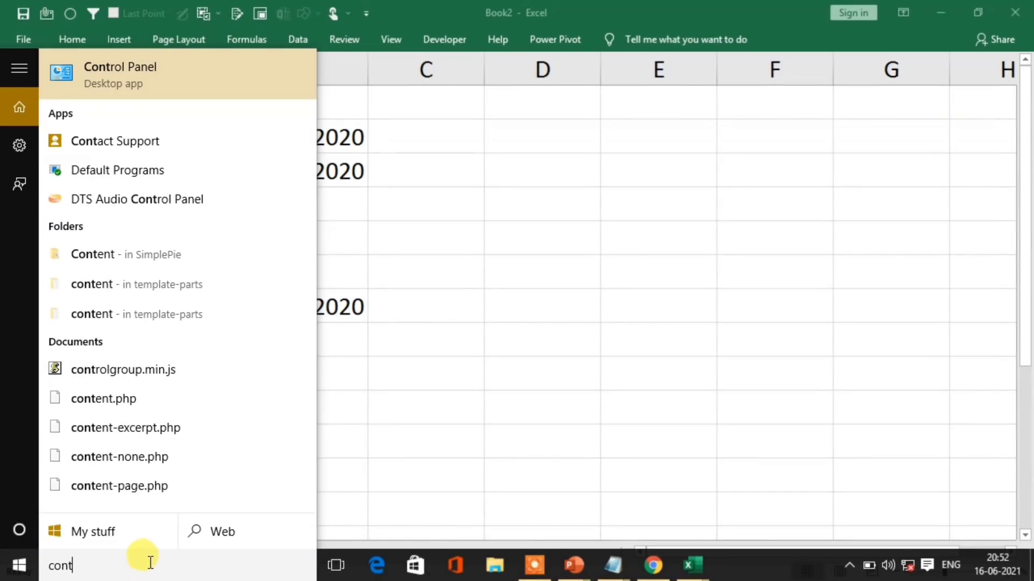
pyautogui.click(88, 86)
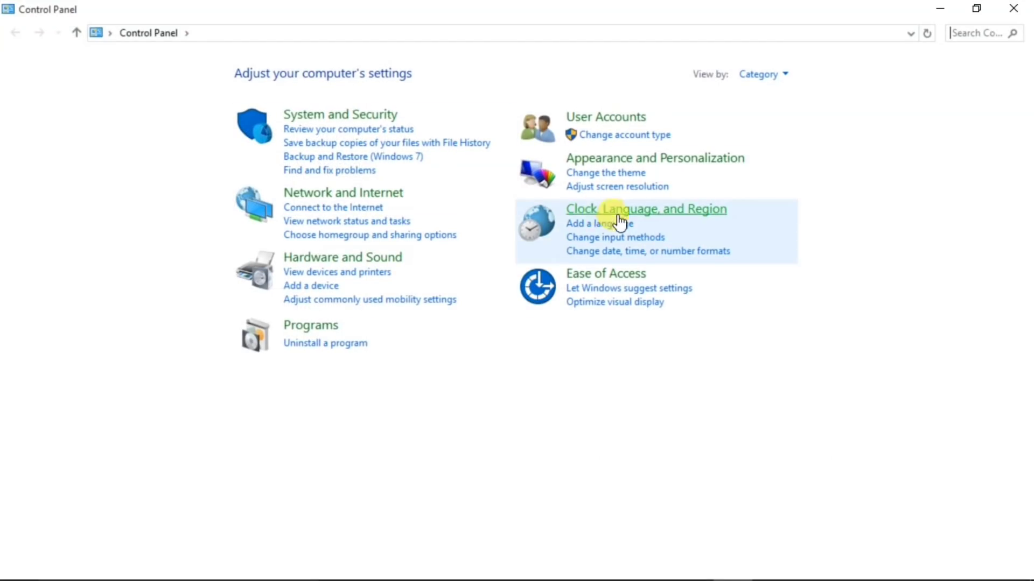
pyautogui.click(579, 252)
pyautogui.moveTo(366, 145); pyautogui.dragTo(382, 62)
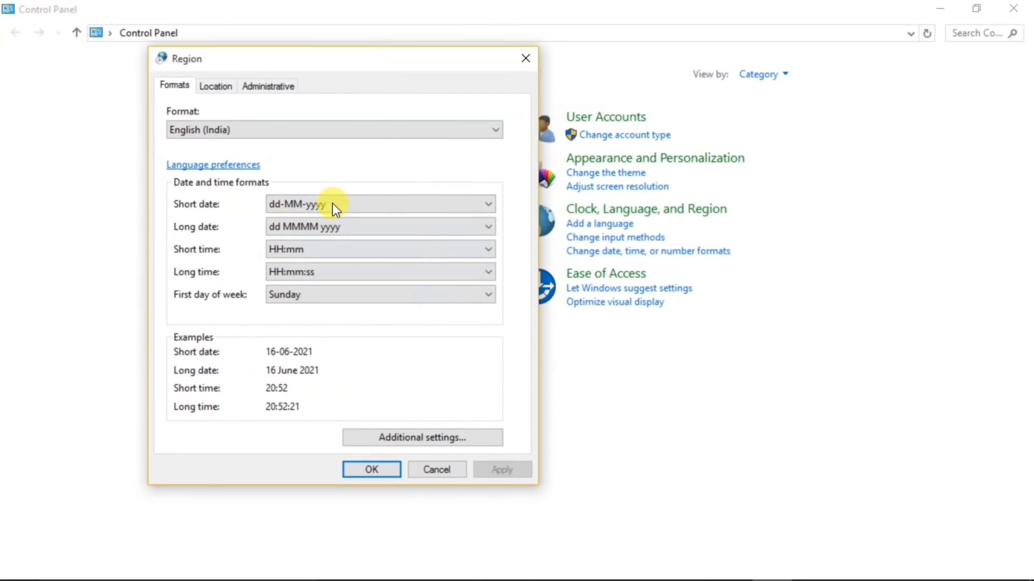
# Open the additional format settings of the Region dialog and show the date options
pyautogui.click(398, 438)
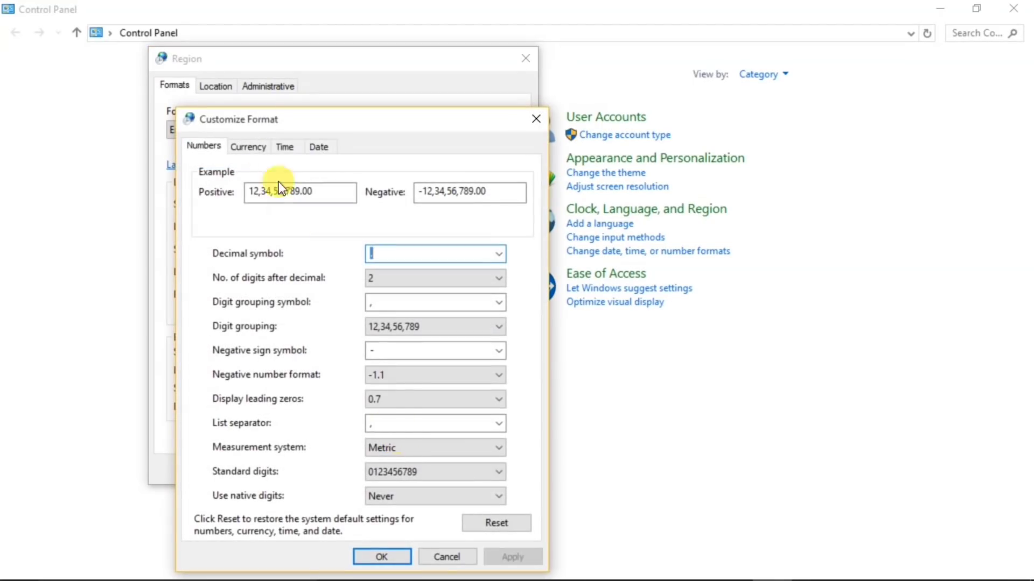
pyautogui.click(320, 151)
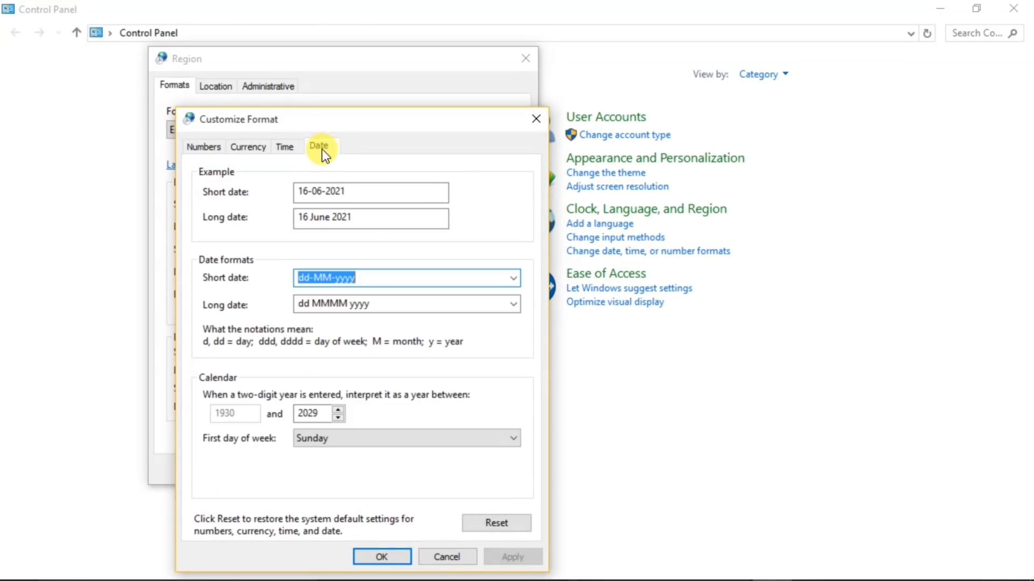
pyautogui.moveTo(373, 119); pyautogui.dragTo(378, 83)
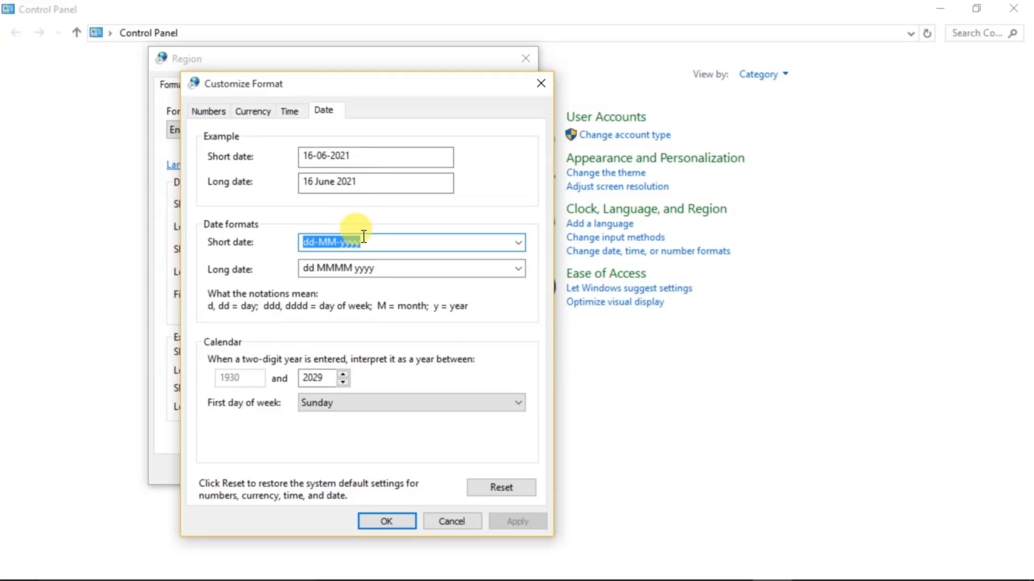
# Replace the system short date format with mm/dd/yyyy
pyautogui.click(374, 244)
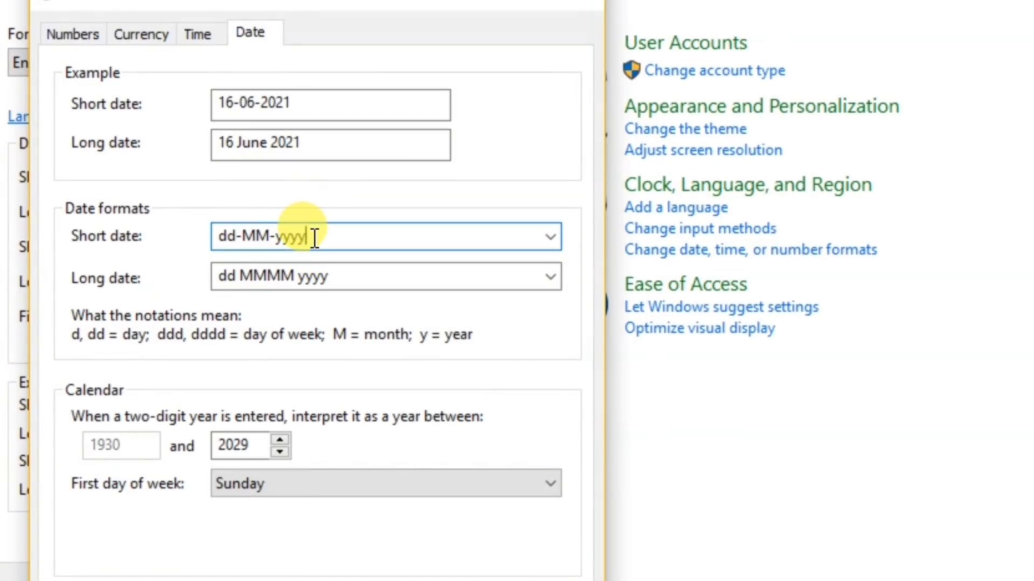
pyautogui.moveTo(316, 237); pyautogui.dragTo(183, 234)
pyautogui.press('BackSpace')
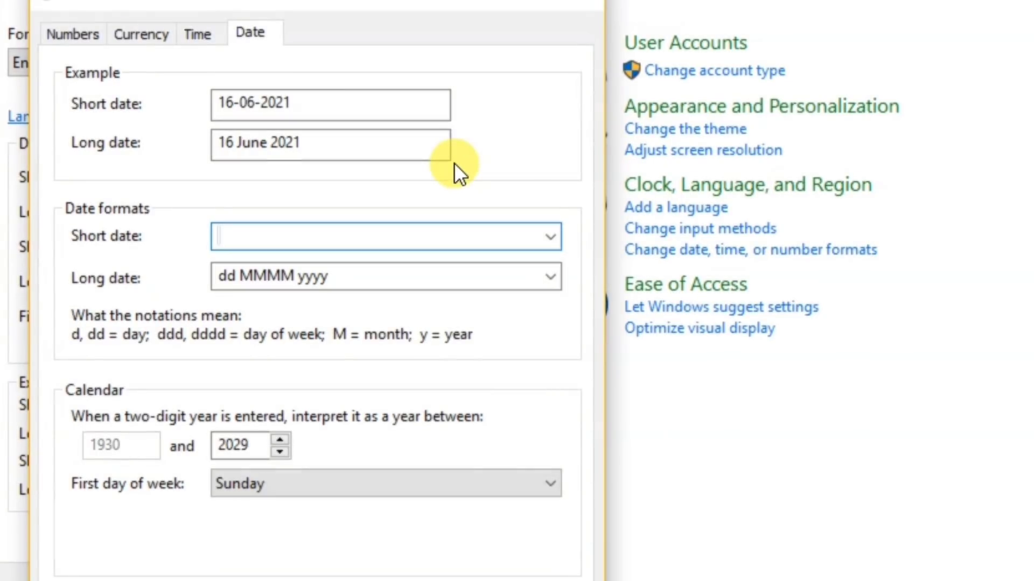
pyautogui.write('mm')
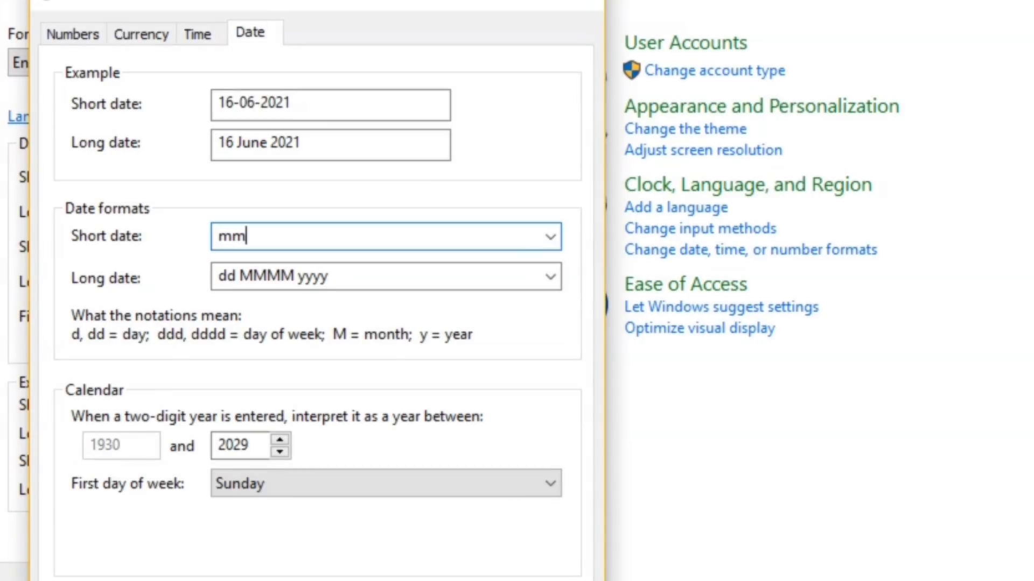
pyautogui.write('/dd/yyyy')
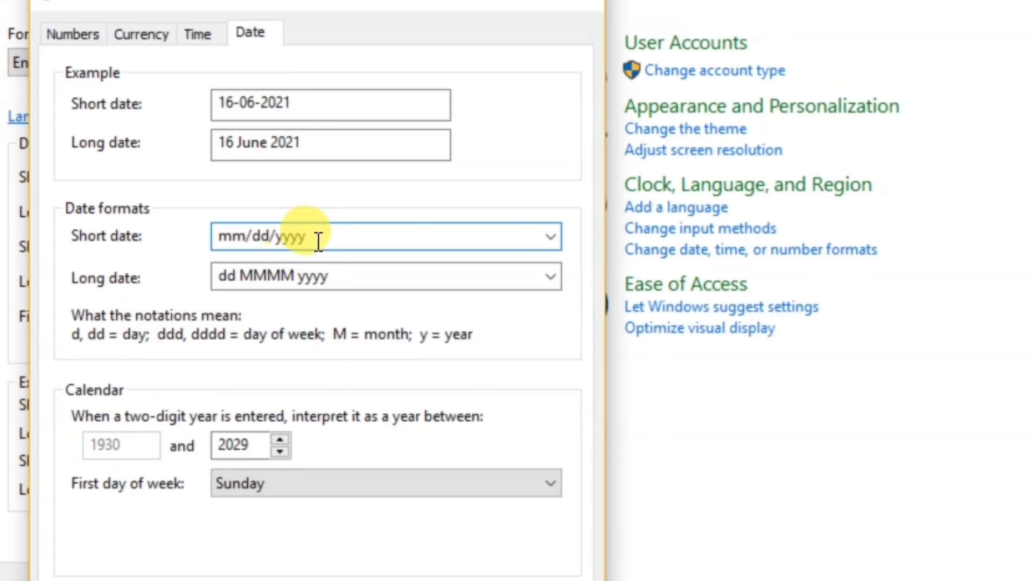
# Set the system short date format to dd/mm/yyyy, confirm both dialogs and close the Control Panel
pyautogui.press('BackSpace')
pyautogui.press('BackSpace')
pyautogui.press('BackSpace')
pyautogui.press('BackSpace')
pyautogui.press('BackSpace')
pyautogui.press('BackSpace')
pyautogui.press('BackSpace')
pyautogui.press('BackSpace')
pyautogui.press('BackSpace')
pyautogui.press('BackSpace')
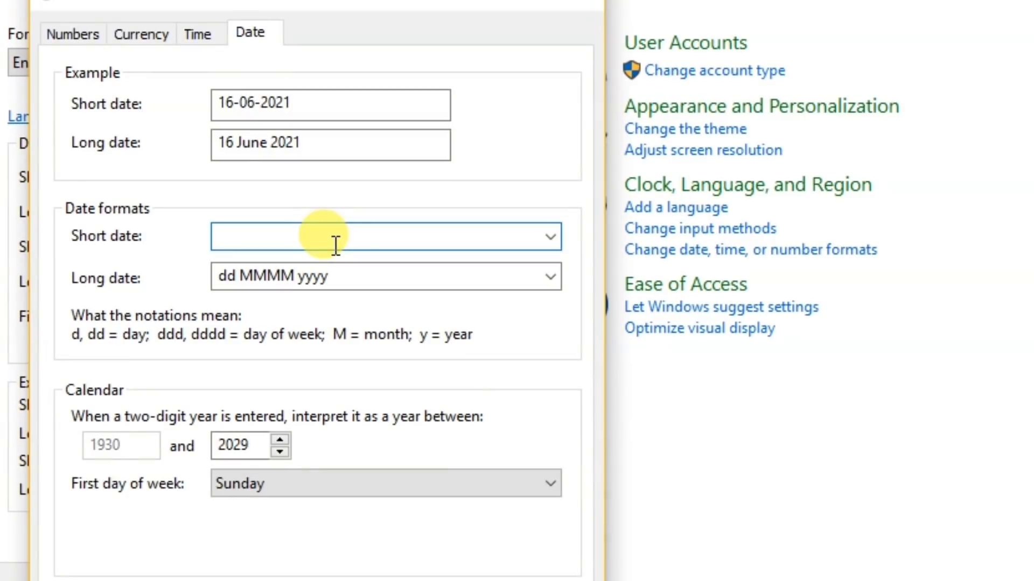
pyautogui.write('dd/mm/yyyy')
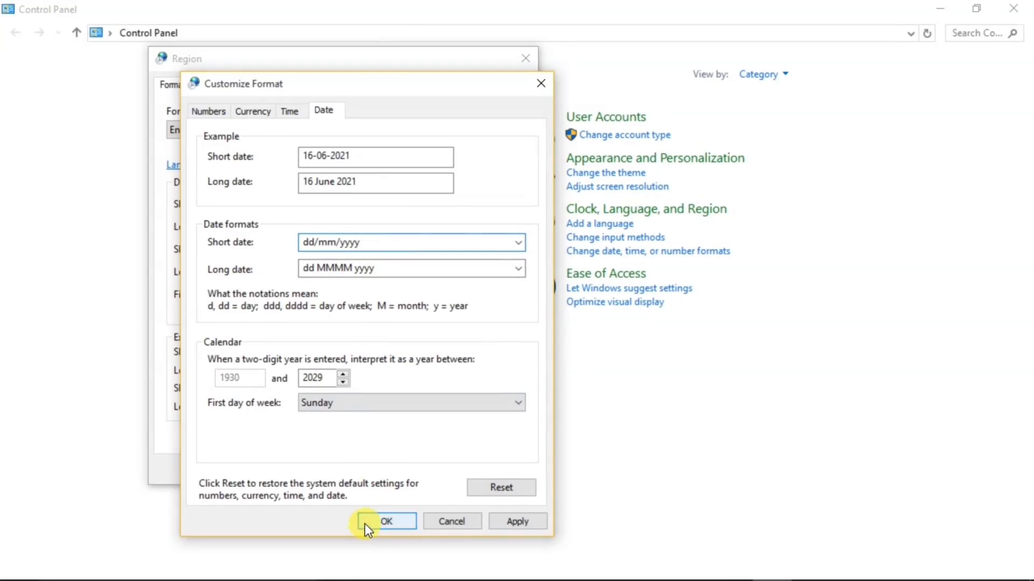
pyautogui.click(364, 524)
pyautogui.click(376, 474)
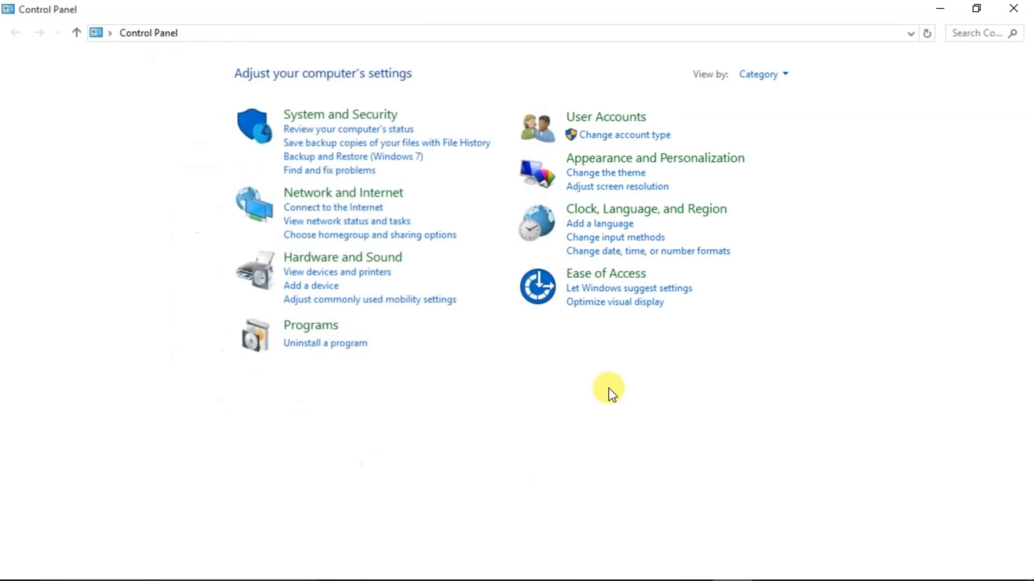
pyautogui.click(1013, 8)
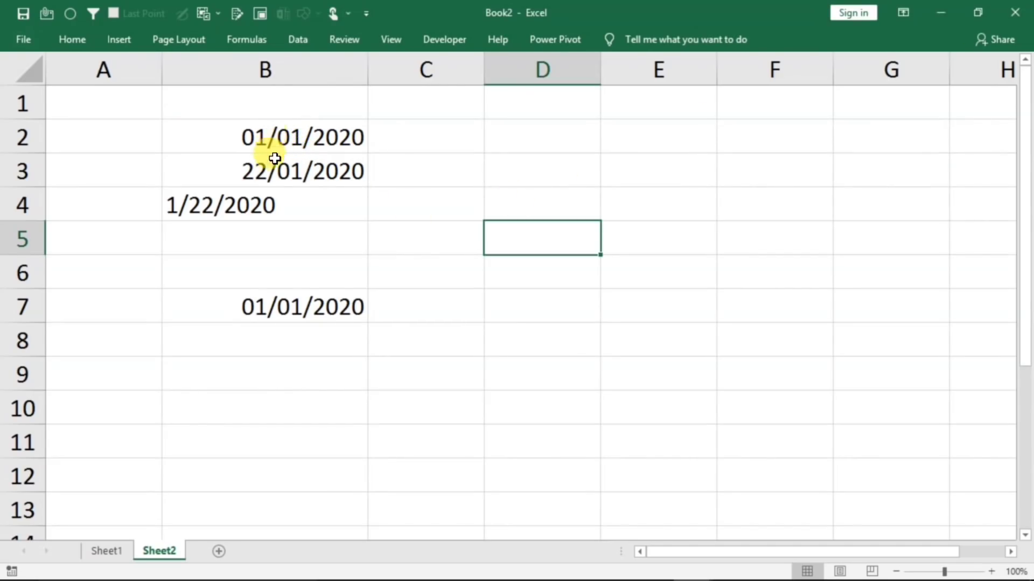
# Enter the date 23/3/2020 in cell B9 of the worksheet
pyautogui.click(271, 355)
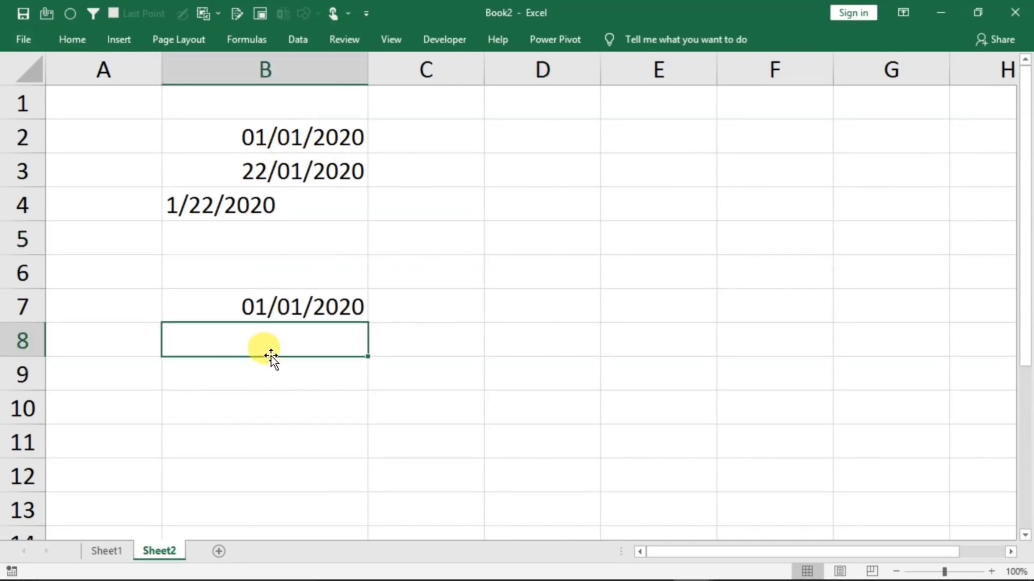
pyautogui.click(276, 369)
pyautogui.write('23')
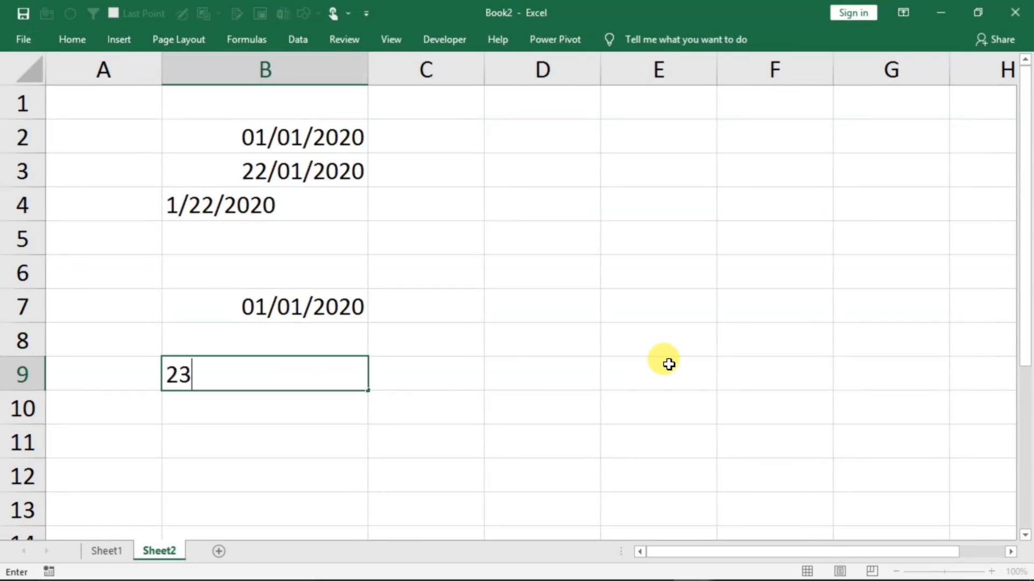
pyautogui.write('/03/2020')
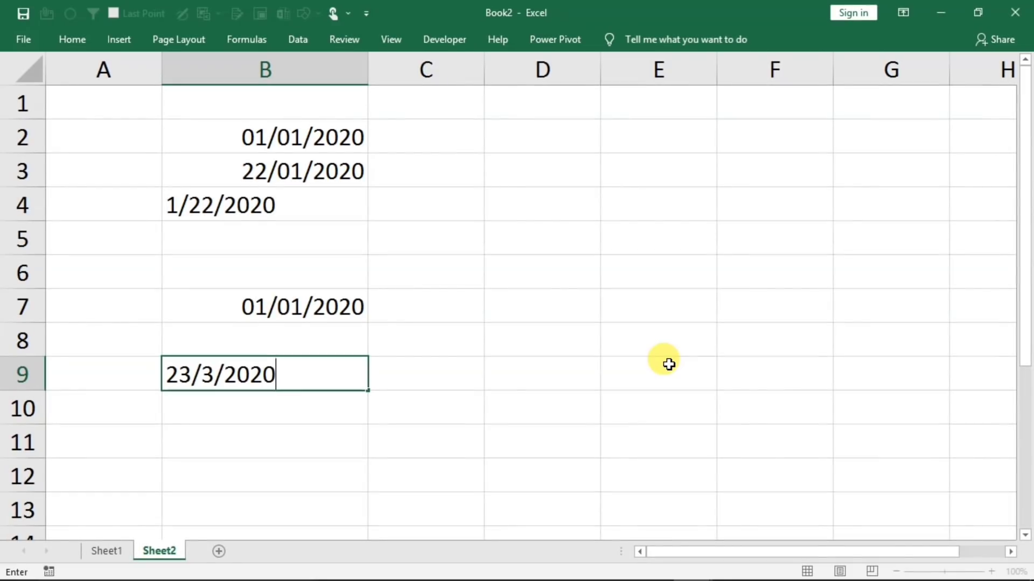
pyautogui.press('Return')
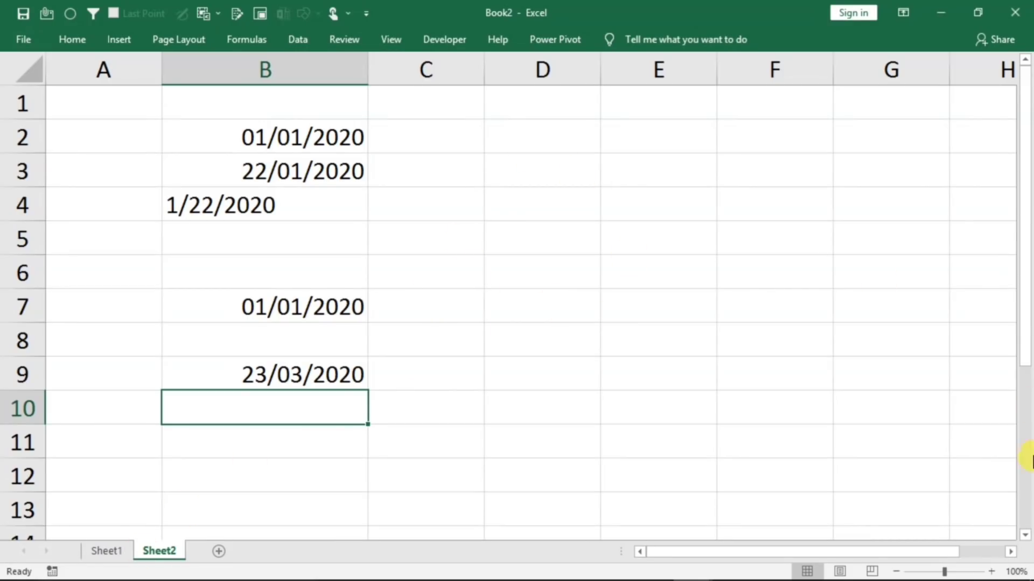
# Open the system clock and calendar to check the current date's format, and return to the worksheet
pyautogui.click(1007, 569)
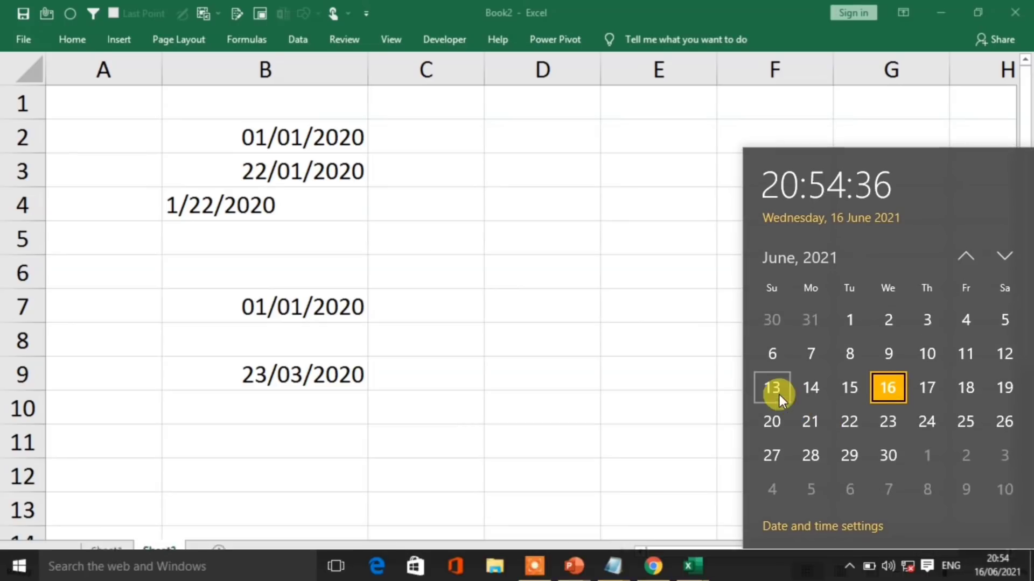
pyautogui.click(407, 241)
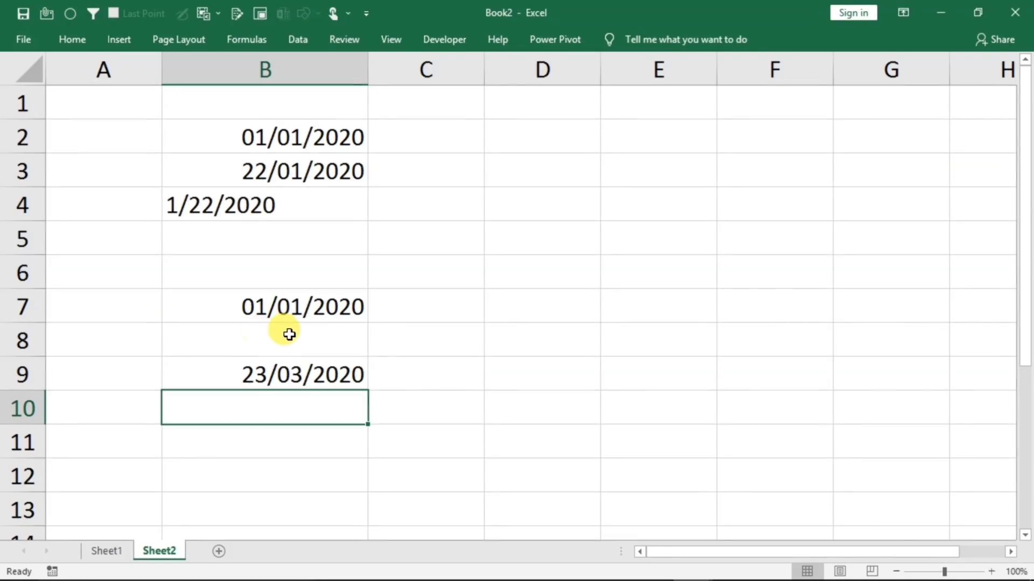
# Enter the date 1/22/2020 in cell D2 and widen column D
pyautogui.click(537, 139)
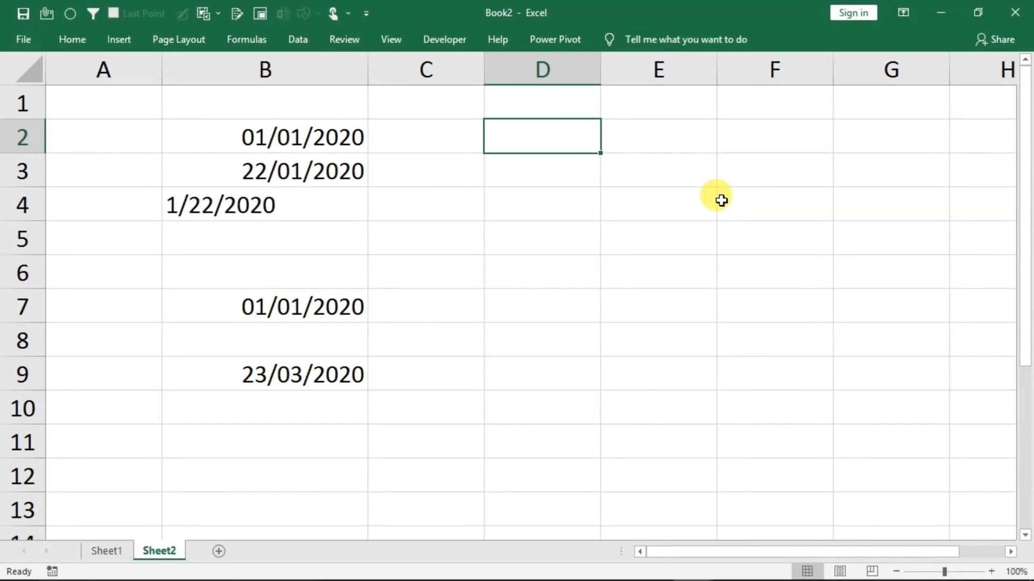
pyautogui.write('1')
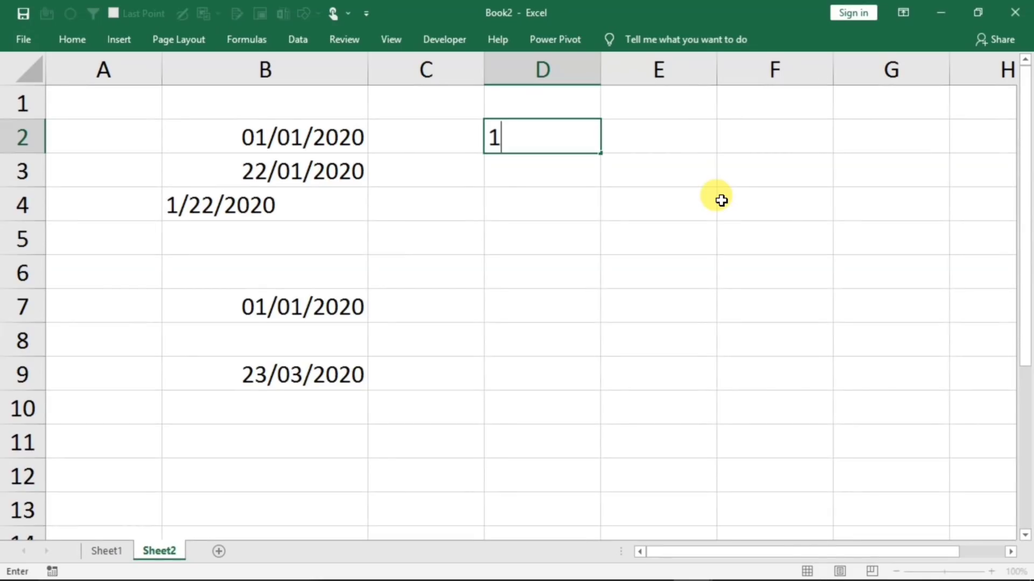
pyautogui.write('/22/')
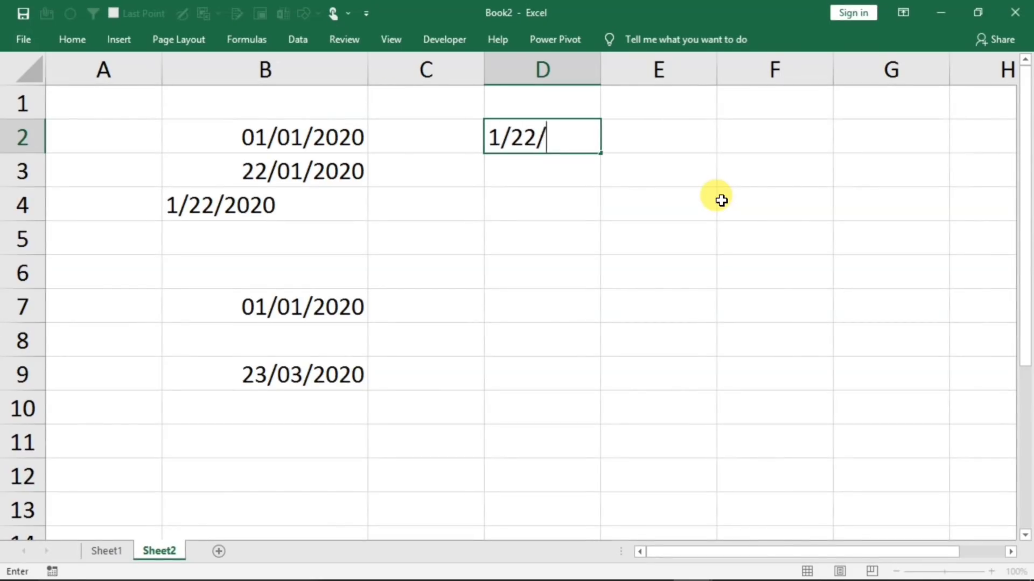
pyautogui.write('2020')
pyautogui.press('Return')
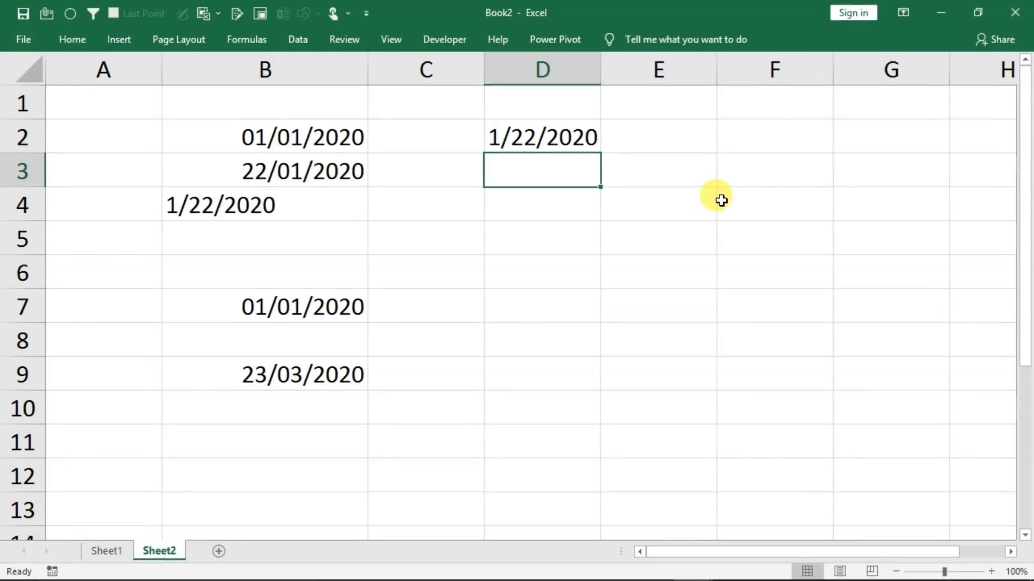
pyautogui.moveTo(601, 77); pyautogui.dragTo(686, 85)
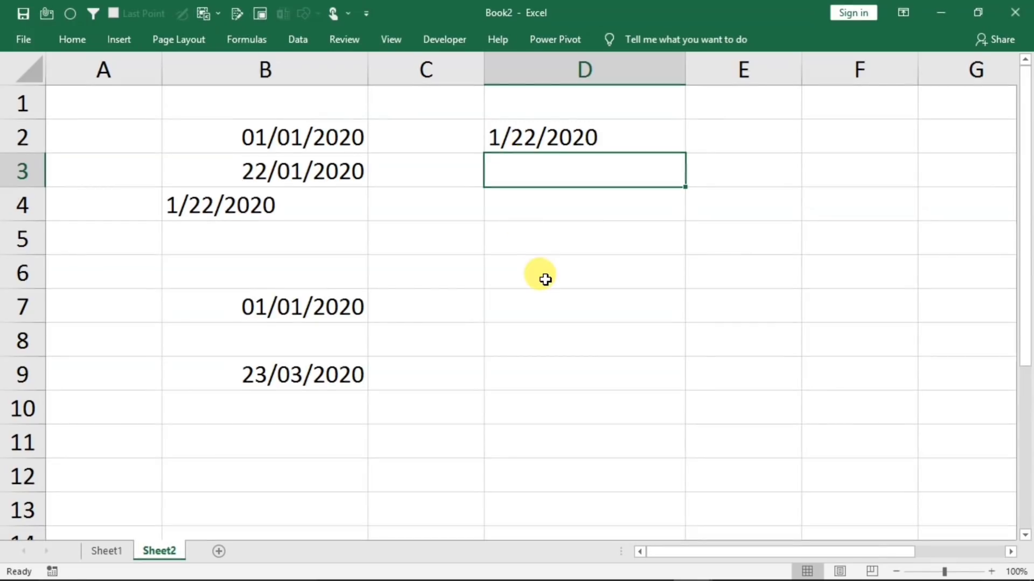
# Enter the date 2/24/2020 in cell D3
pyautogui.write('2/')
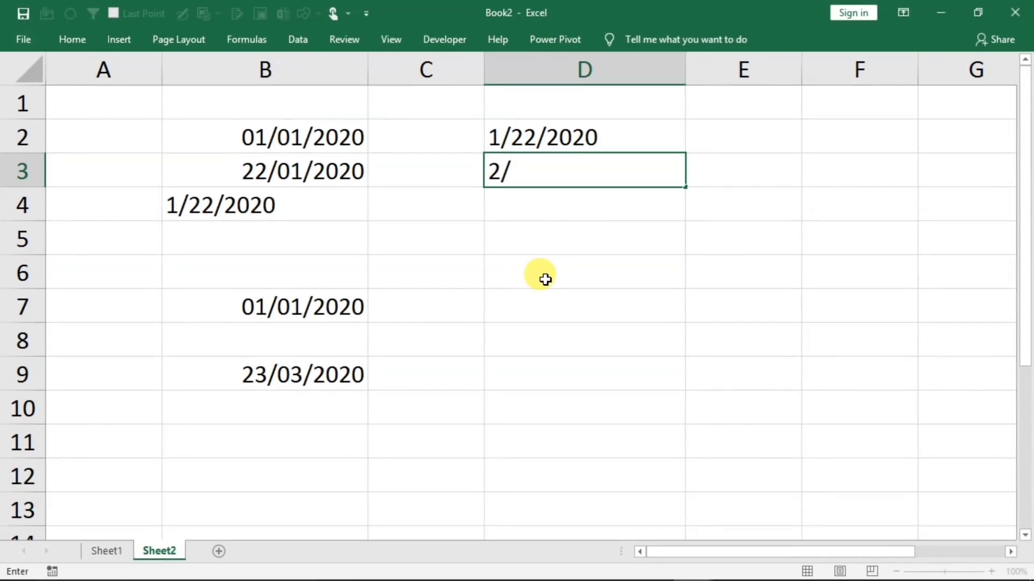
pyautogui.write('24/2020')
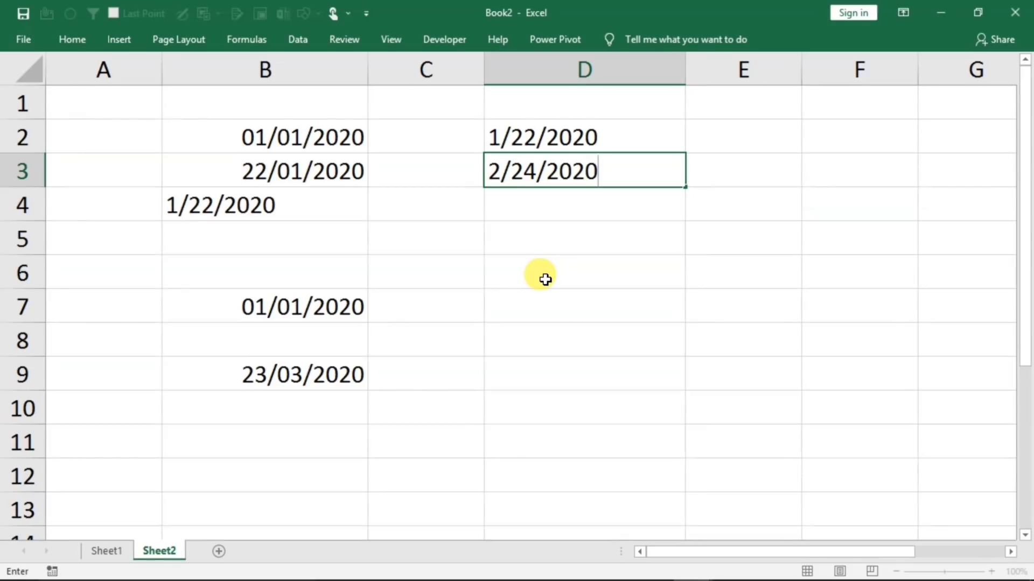
pyautogui.press('Return')
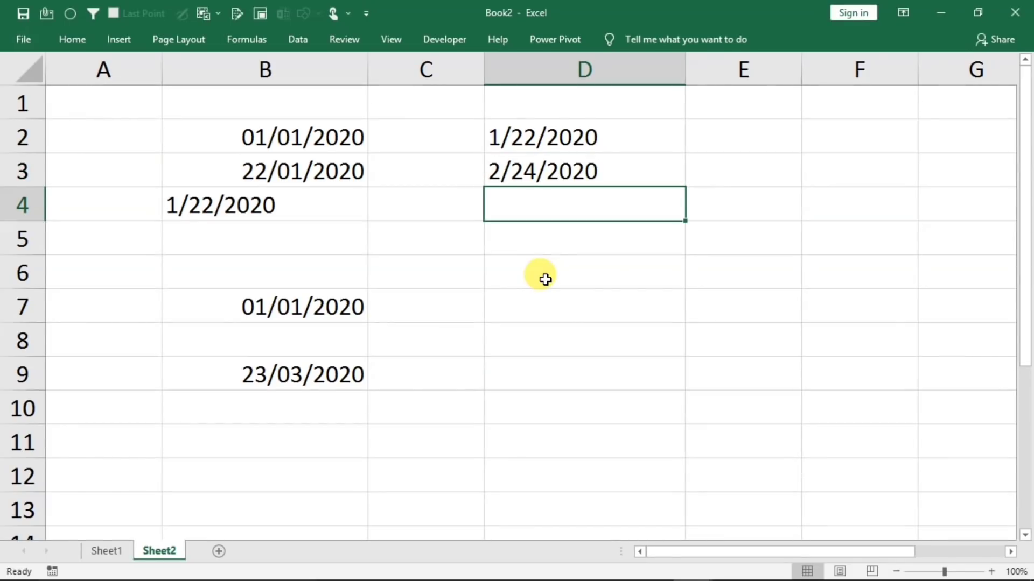
# Duplicate the two dates in D2:D3 into cells D4:D5 and clear the copy selection
pyautogui.moveTo(554, 138); pyautogui.dragTo(562, 160)
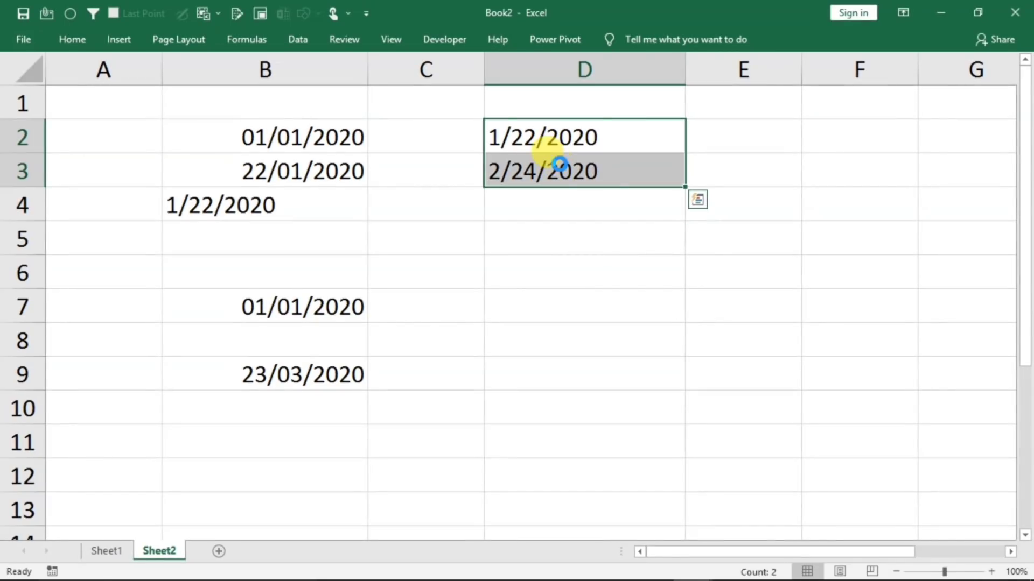
pyautogui.hotkey('ctrl', 'c')
pyautogui.click(546, 205)
pyautogui.hotkey('ctrl', 'v')
pyautogui.click(535, 298)
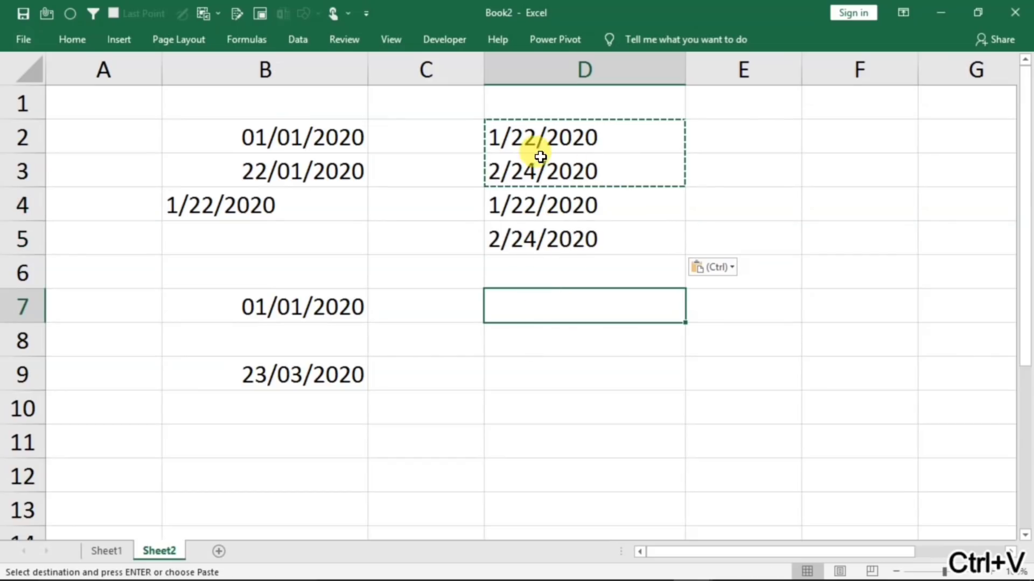
pyautogui.press('Escape')
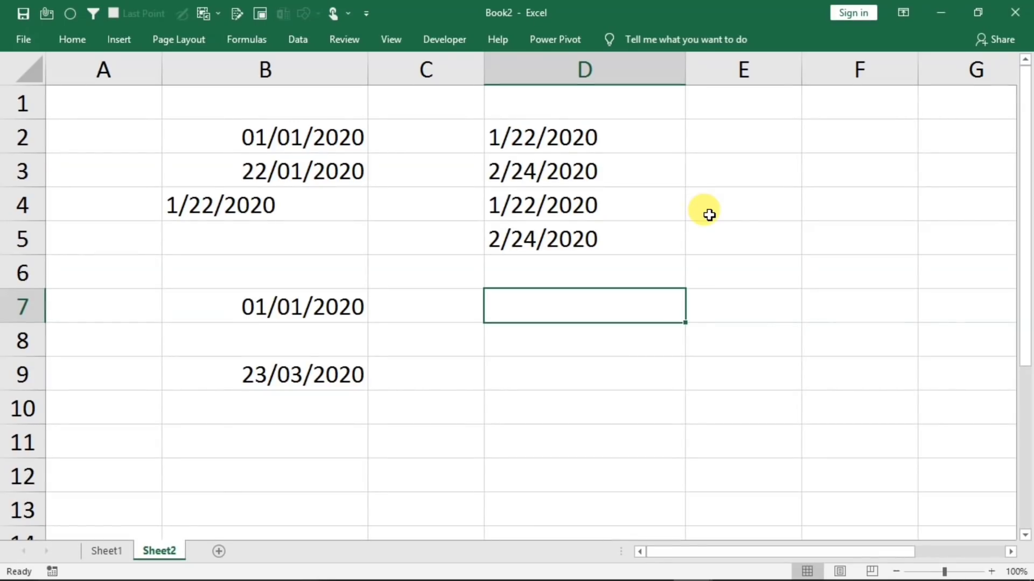
# Start Text to Columns on D2:D5 as delimited data, keeping the Tab delimiter, and advance to the column data format settings
pyautogui.hotkey('ctrl', 'Up')
pyautogui.hotkey('ctrl', 'Up')
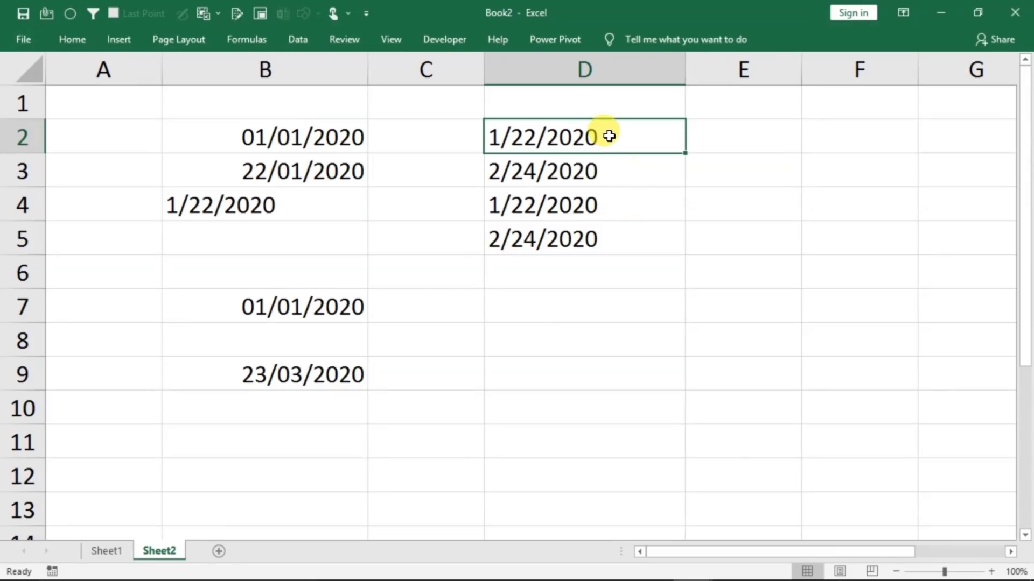
pyautogui.moveTo(609, 140); pyautogui.dragTo(599, 240)
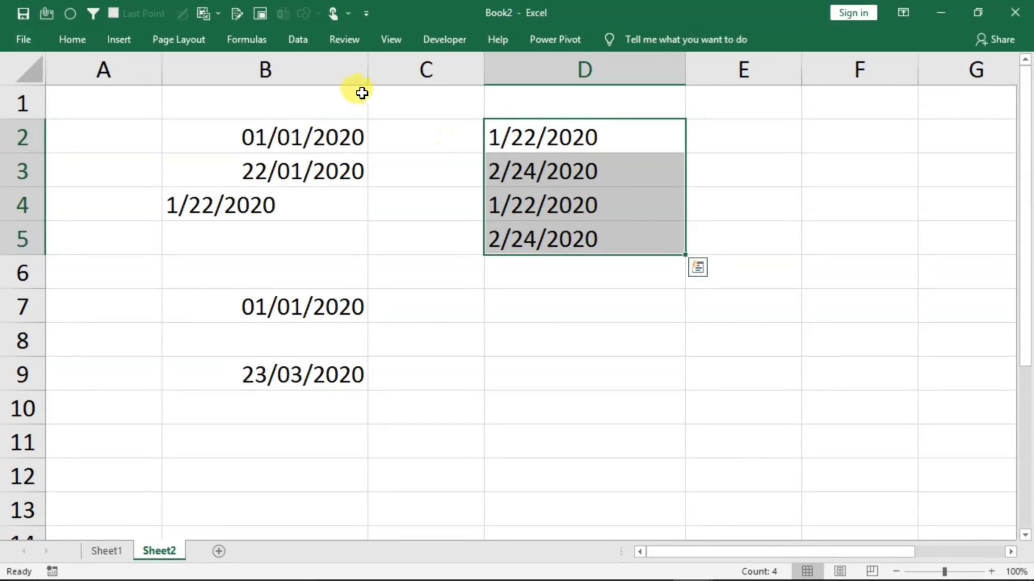
pyautogui.click(292, 38)
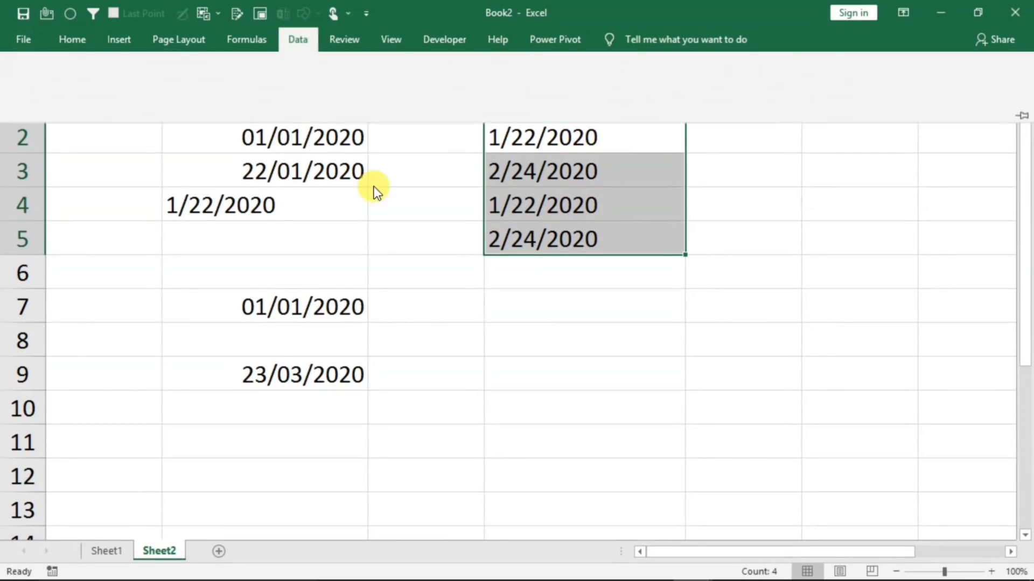
pyautogui.click(622, 79)
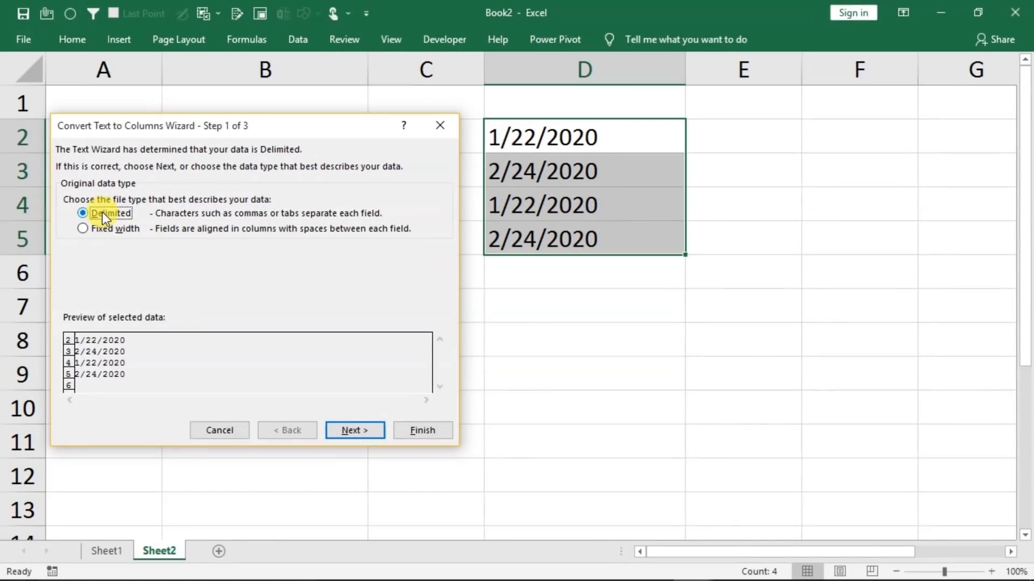
pyautogui.click(345, 432)
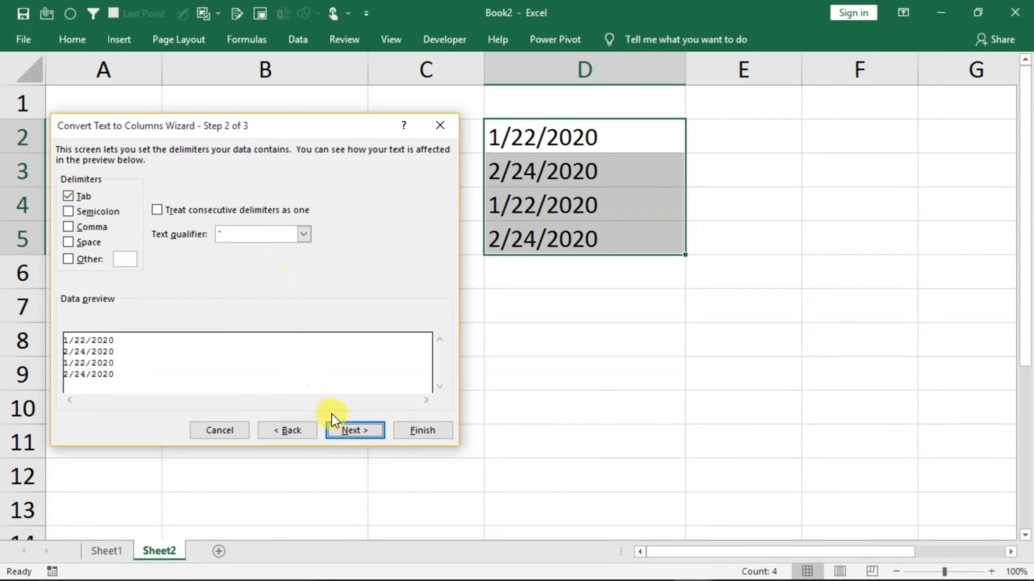
pyautogui.click(343, 429)
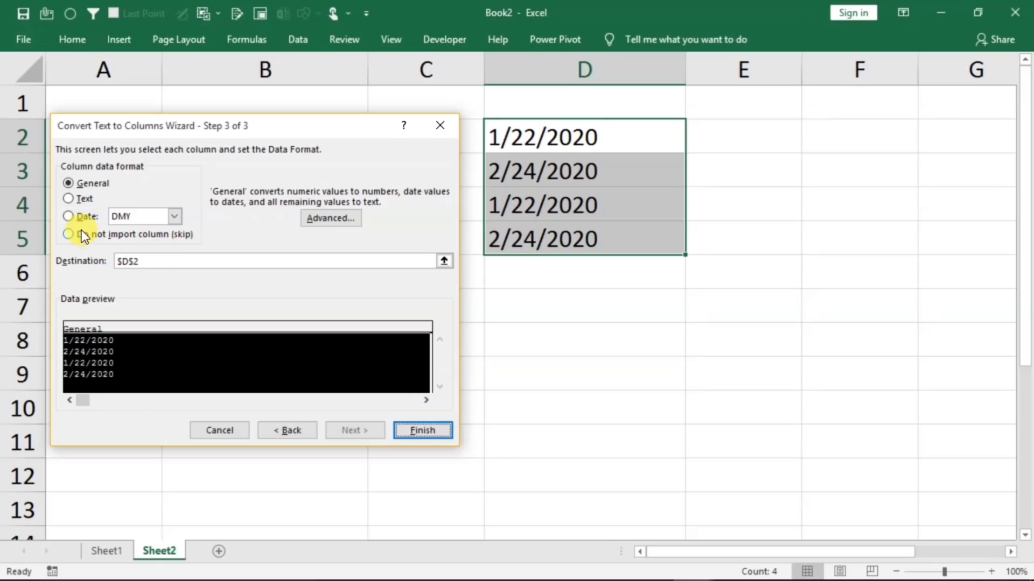
# Set the column data format to Date with MDY order and finish the conversion of D2:D5
pyautogui.click(74, 216)
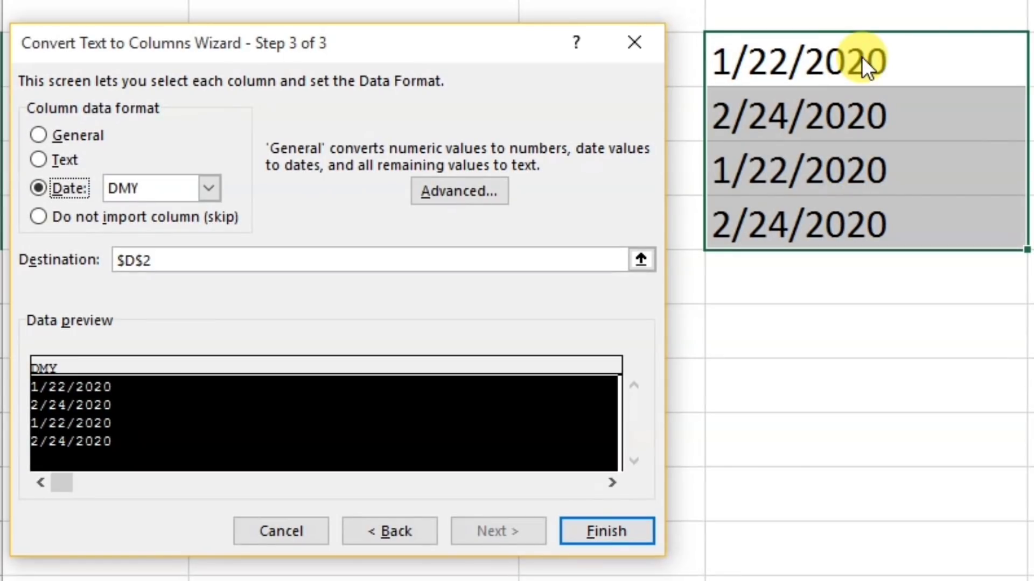
pyautogui.click(209, 188)
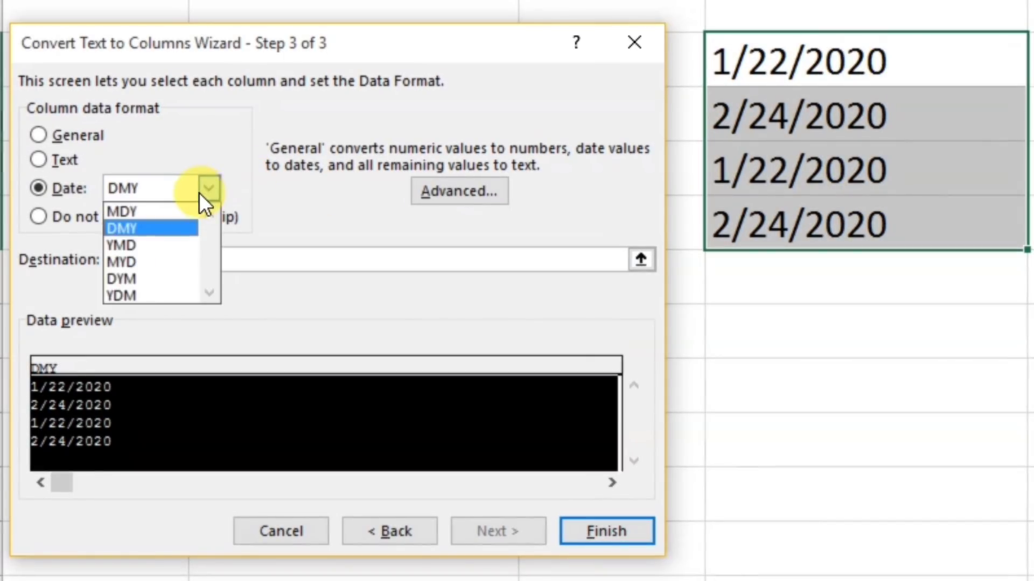
pyautogui.click(140, 211)
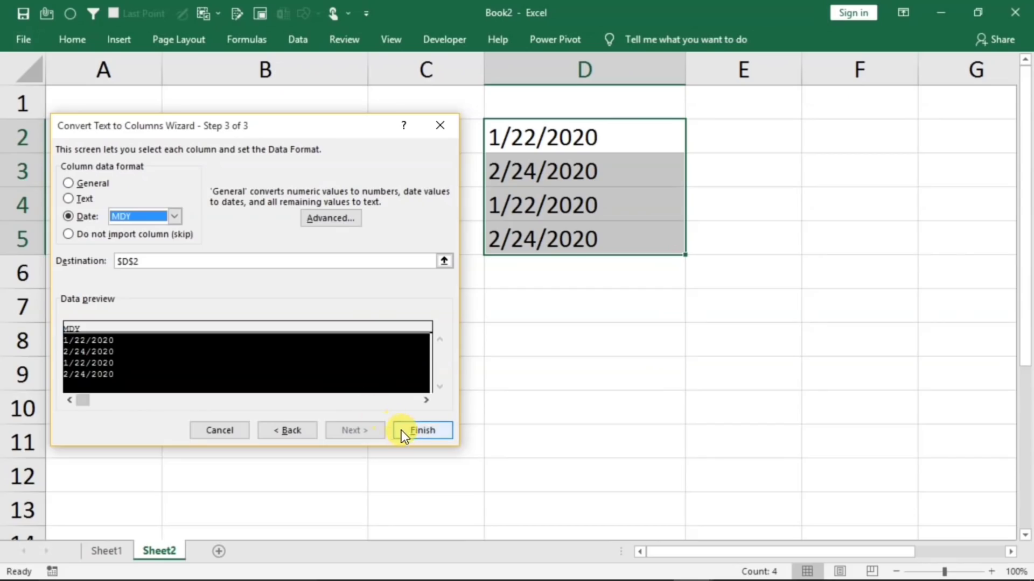
pyautogui.click(585, 538)
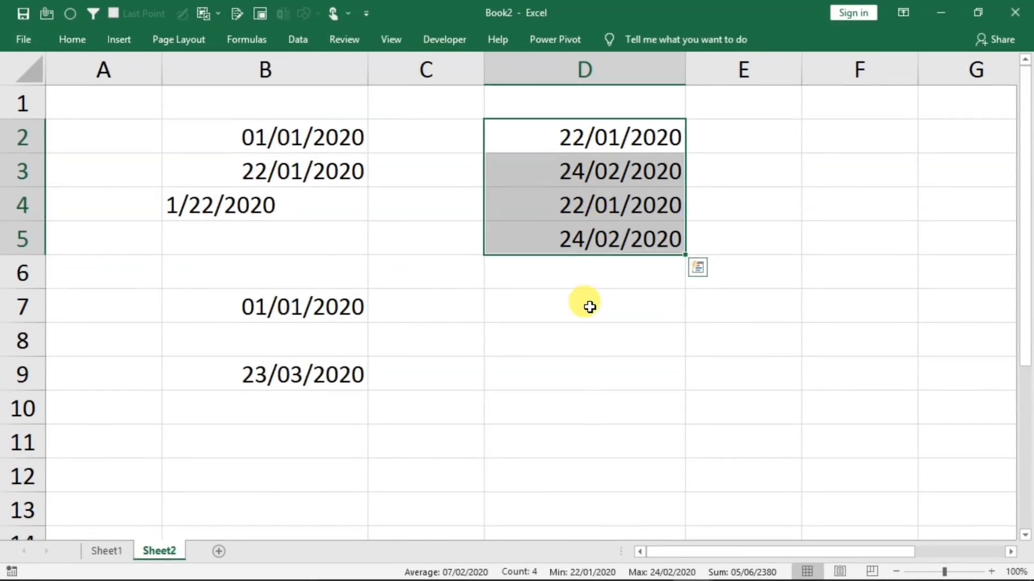
pyautogui.click(579, 338)
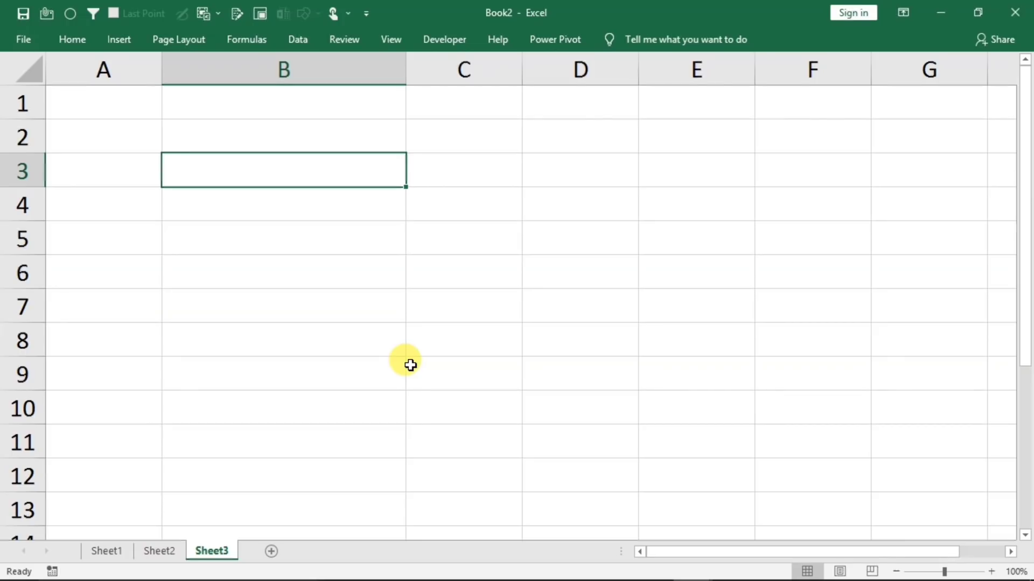
pyautogui.write('343')
pyautogui.write('43434343434')
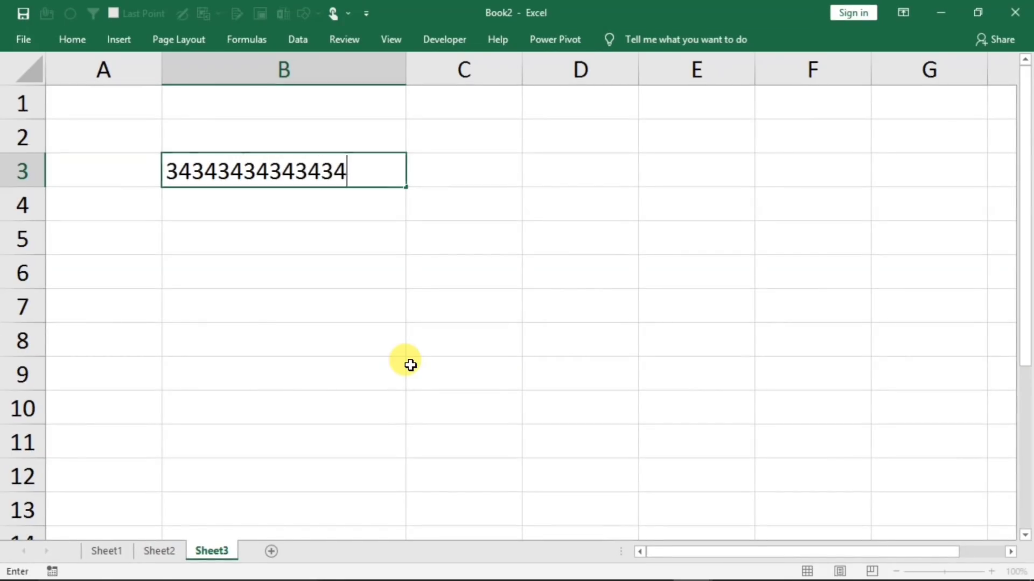
pyautogui.press('Return')
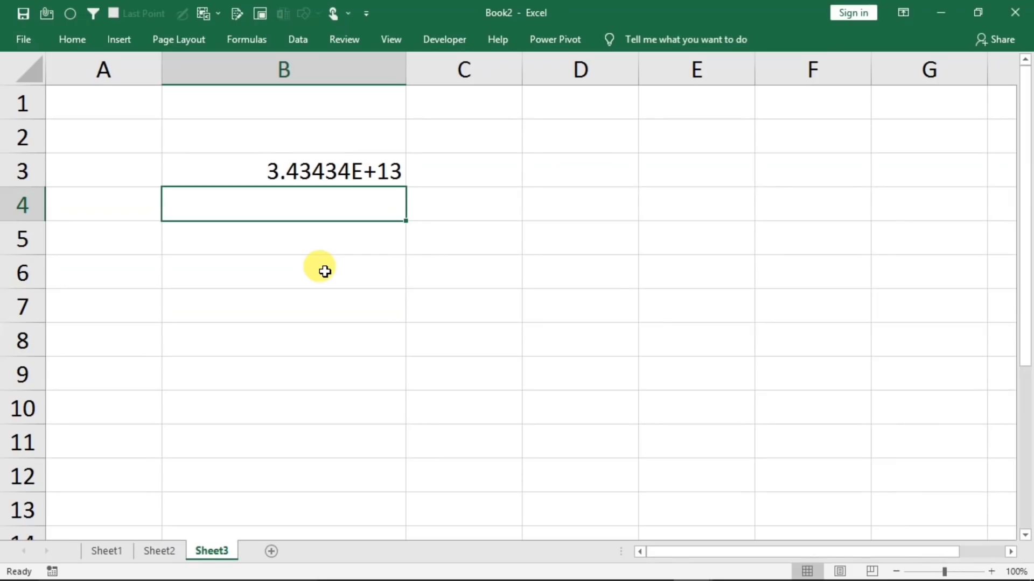
pyautogui.hotkey('shift', 'Down')
pyautogui.hotkey('shift', 'Down')
pyautogui.hotkey('shift', 'Down')
pyautogui.hotkey('shift', 'Down')
pyautogui.hotkey('shift', 'Down')
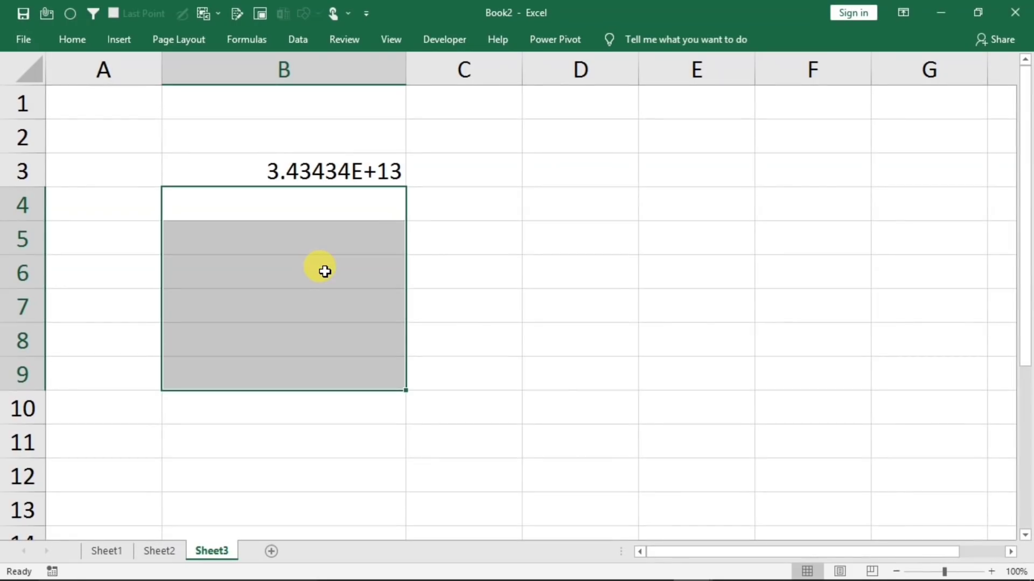
# Widen column D on Sheet3 and format the entire column as Text
pyautogui.click(464, 66)
pyautogui.click(581, 67)
pyautogui.moveTo(639, 69); pyautogui.dragTo(685, 76)
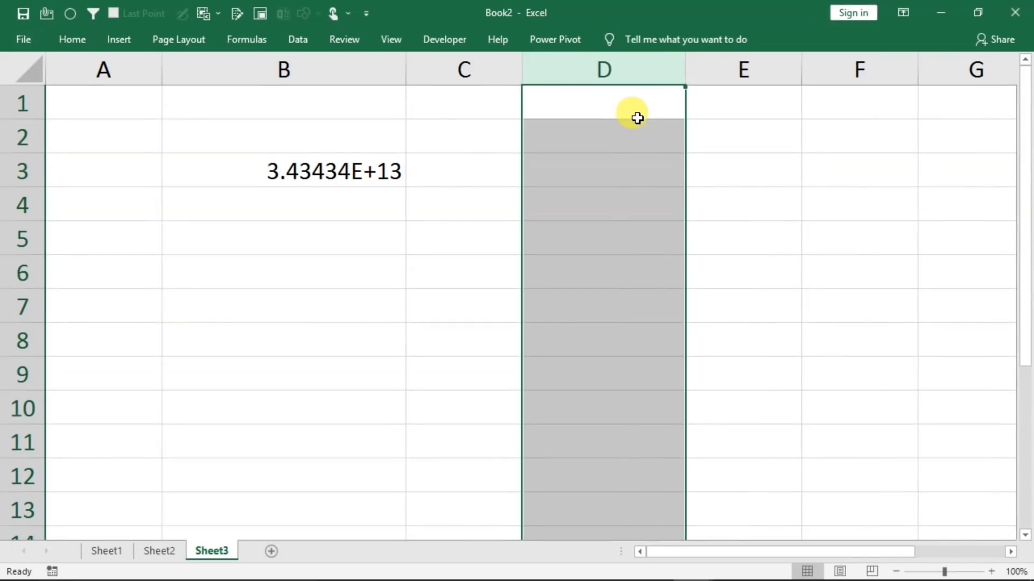
pyautogui.rightClick(599, 171)
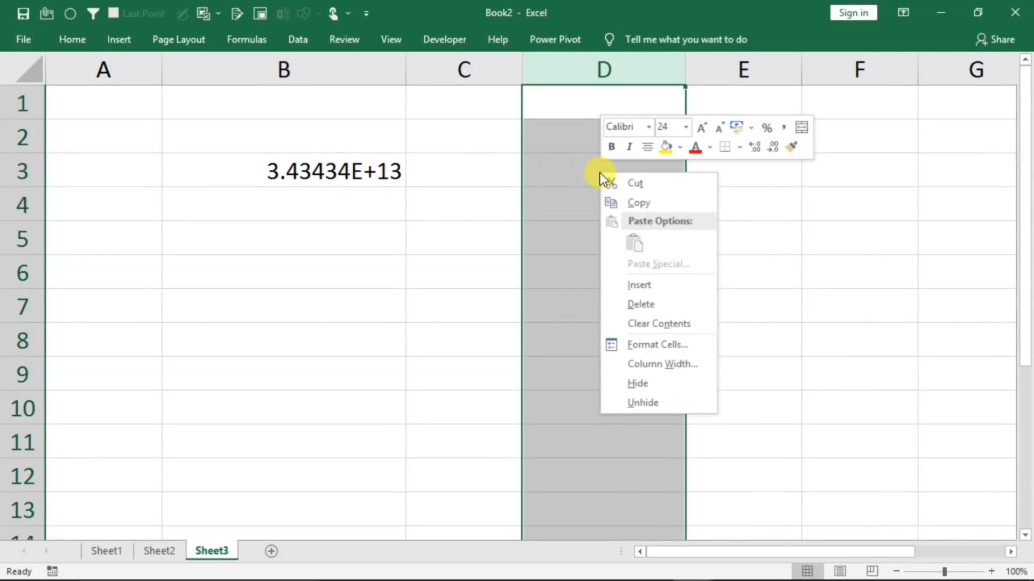
pyautogui.click(642, 346)
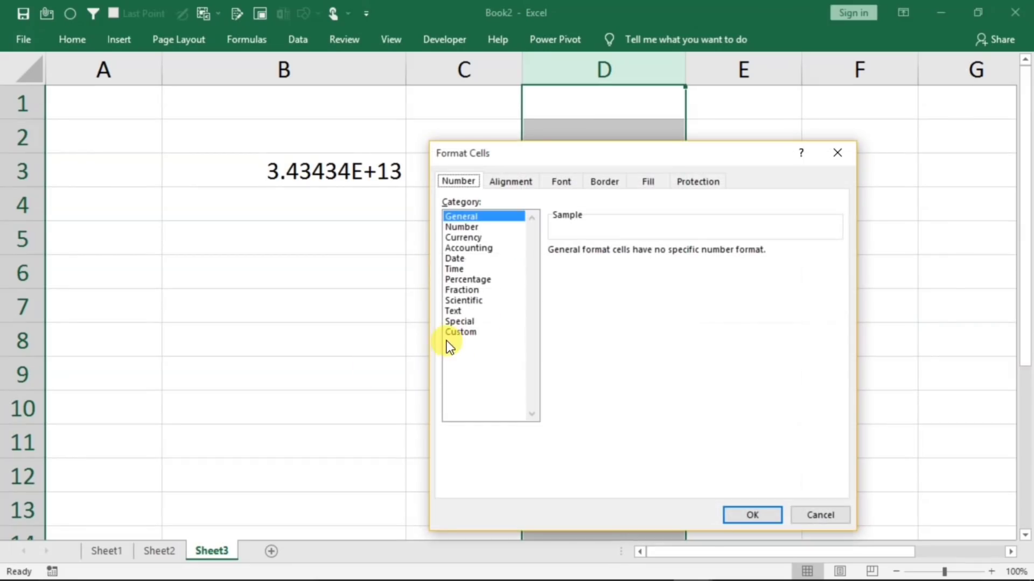
pyautogui.click(461, 312)
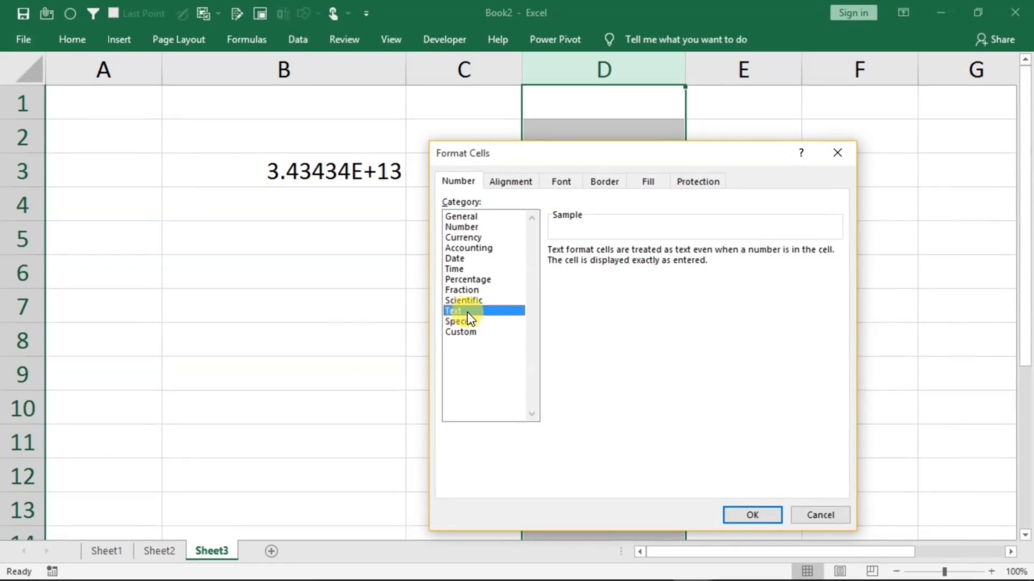
pyautogui.click(741, 511)
pyautogui.click(735, 501)
pyautogui.click(604, 231)
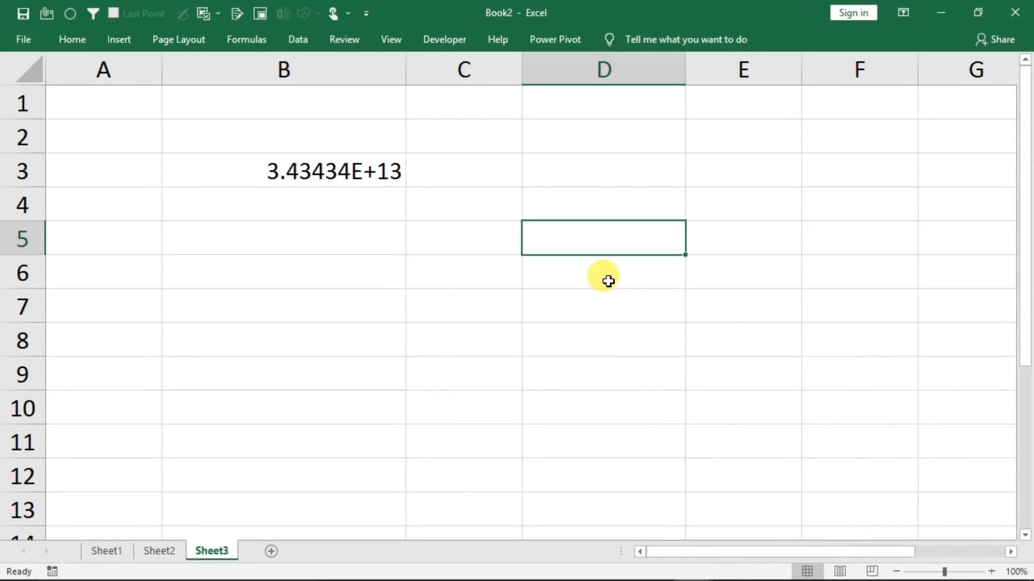
pyautogui.write('2323243434343')
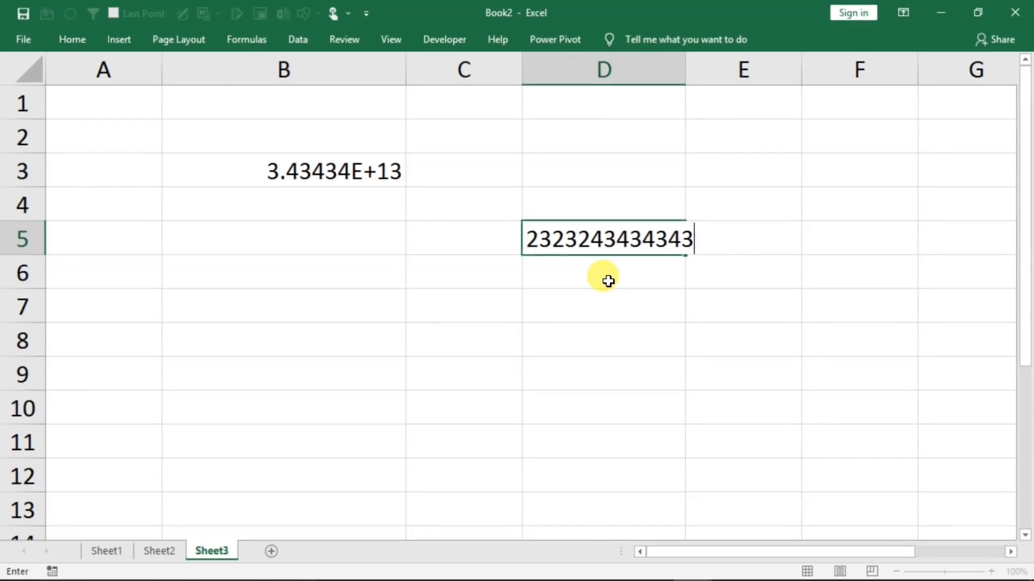
pyautogui.press('Return')
pyautogui.moveTo(680, 67); pyautogui.dragTo(740, 68)
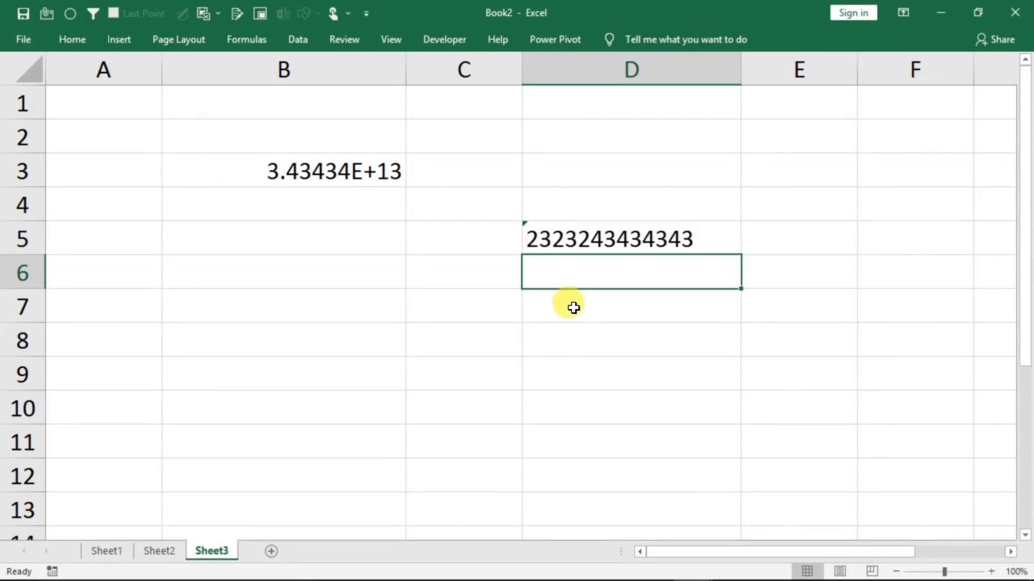
pyautogui.click(566, 238)
pyautogui.click(586, 371)
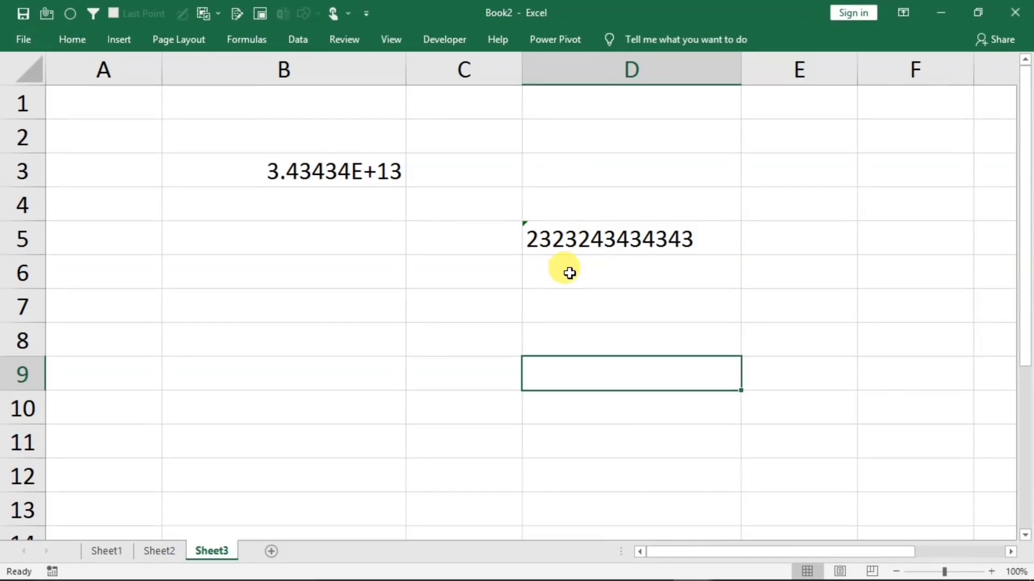
pyautogui.click(221, 237)
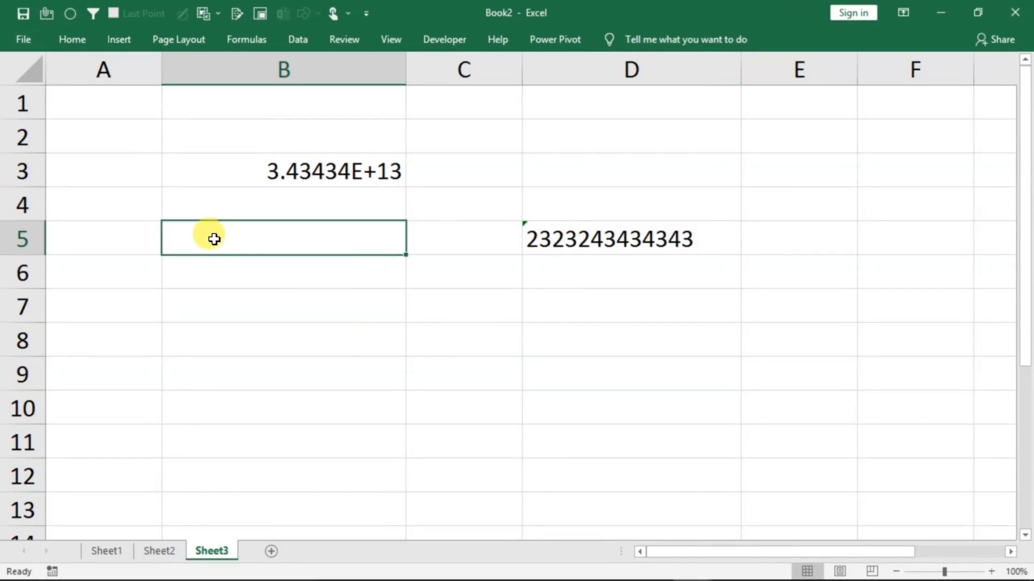
pyautogui.click(217, 376)
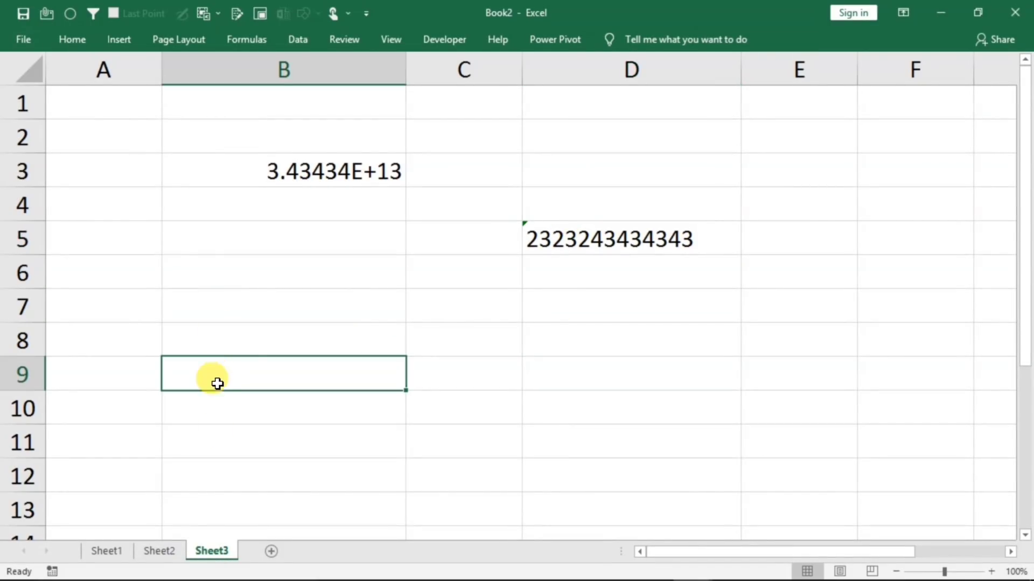
pyautogui.click(219, 474)
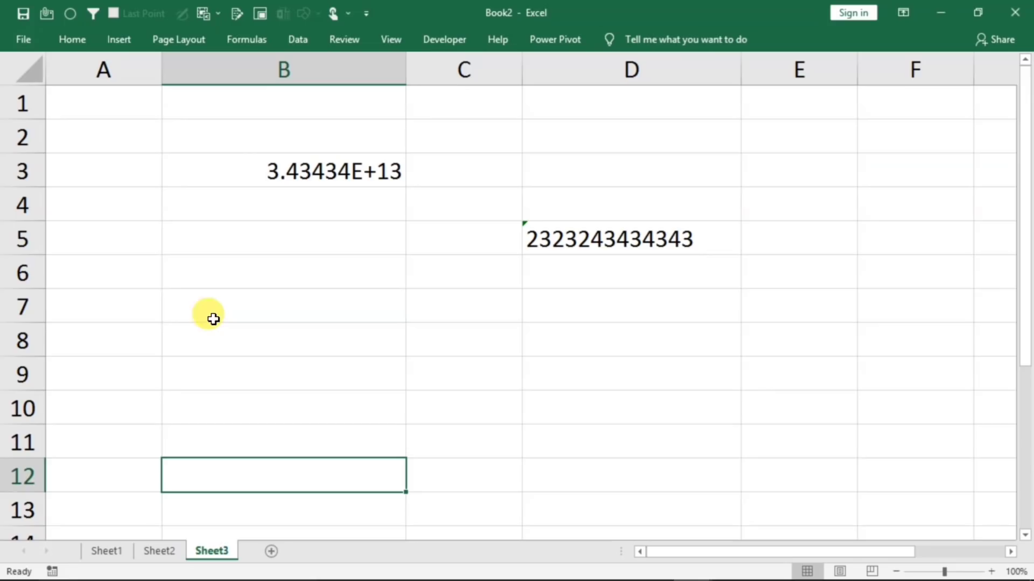
pyautogui.click(231, 244)
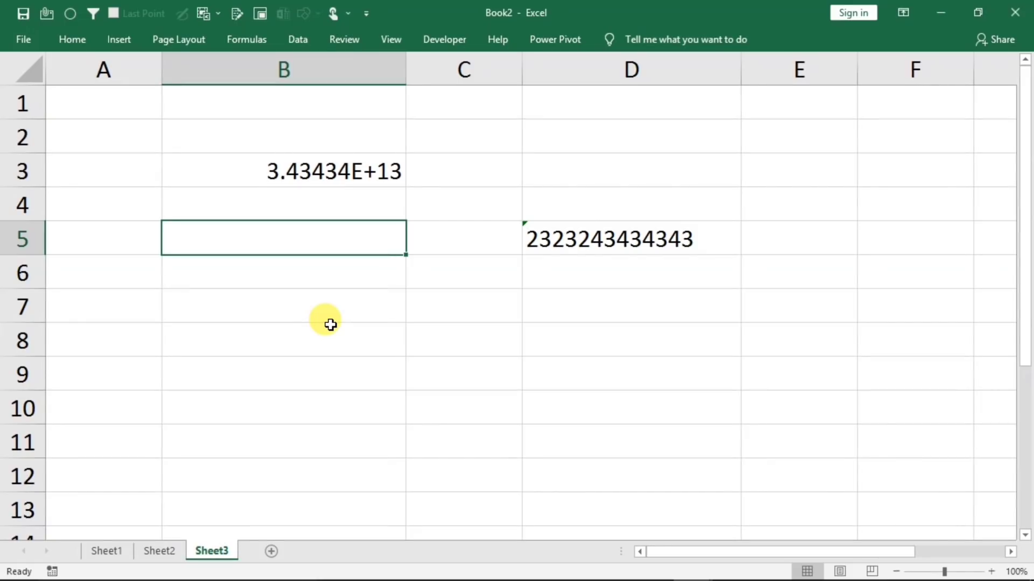
pyautogui.write("'3434")
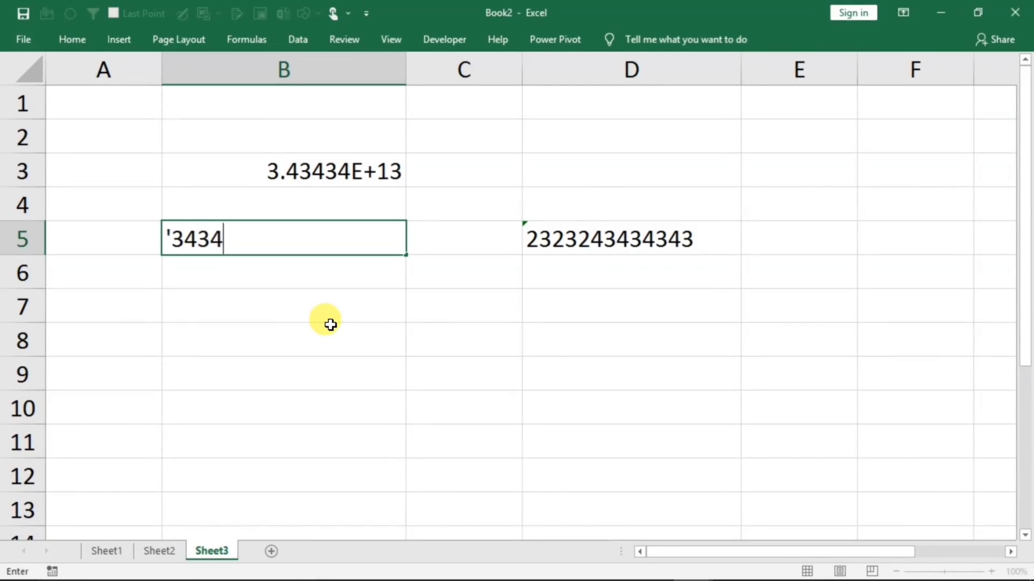
pyautogui.write('3434343434')
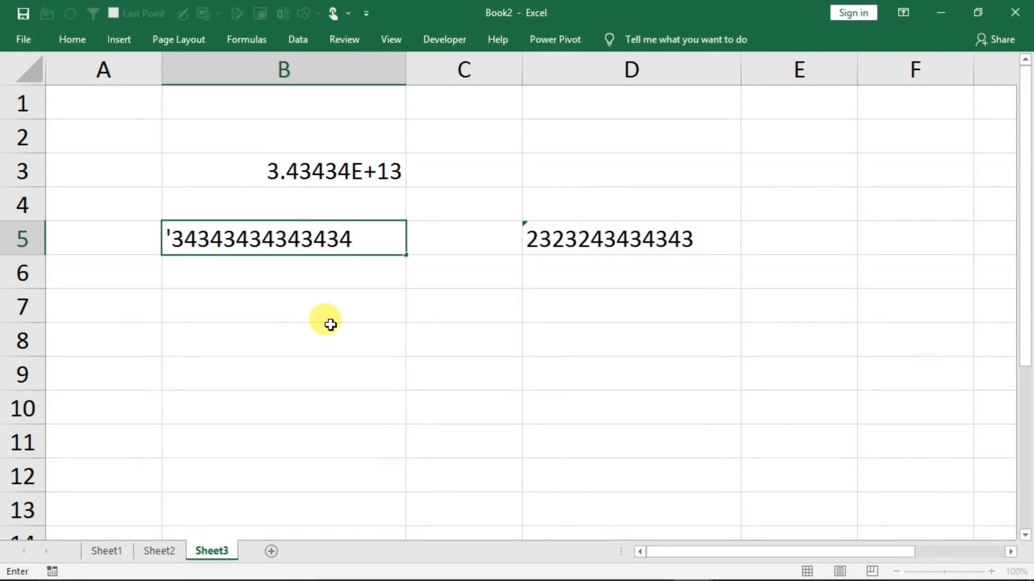
pyautogui.press('Return')
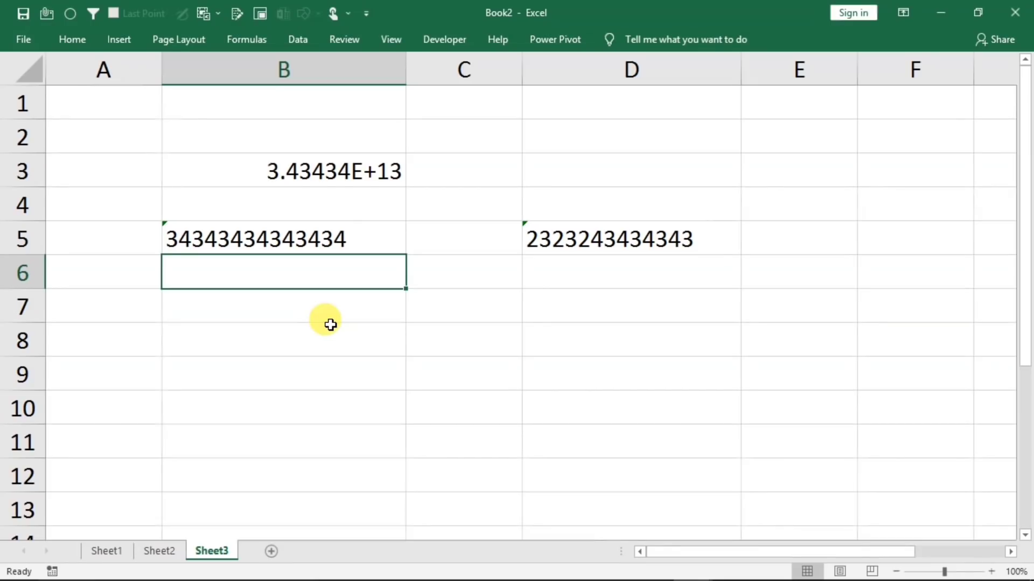
pyautogui.click(331, 368)
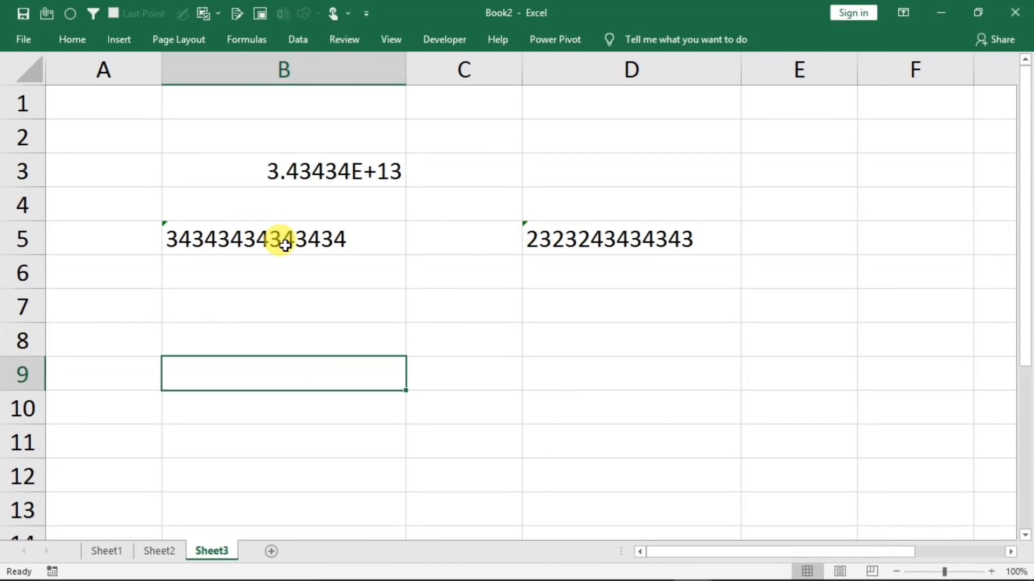
# Run Error Checking from cell B5 and ignore the number-stored-as-text errors in B5 and D5
pyautogui.click(251, 245)
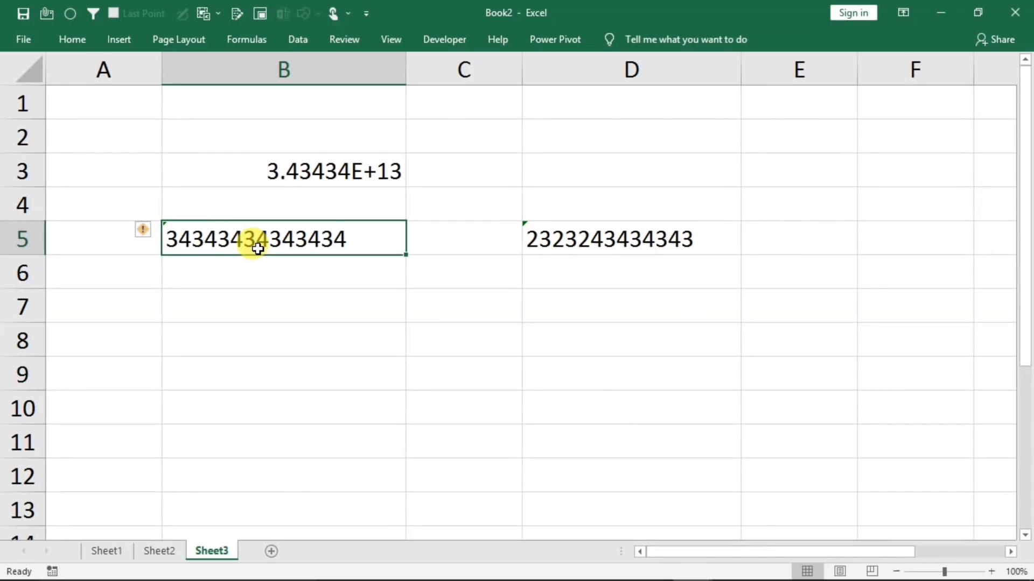
pyautogui.click(221, 341)
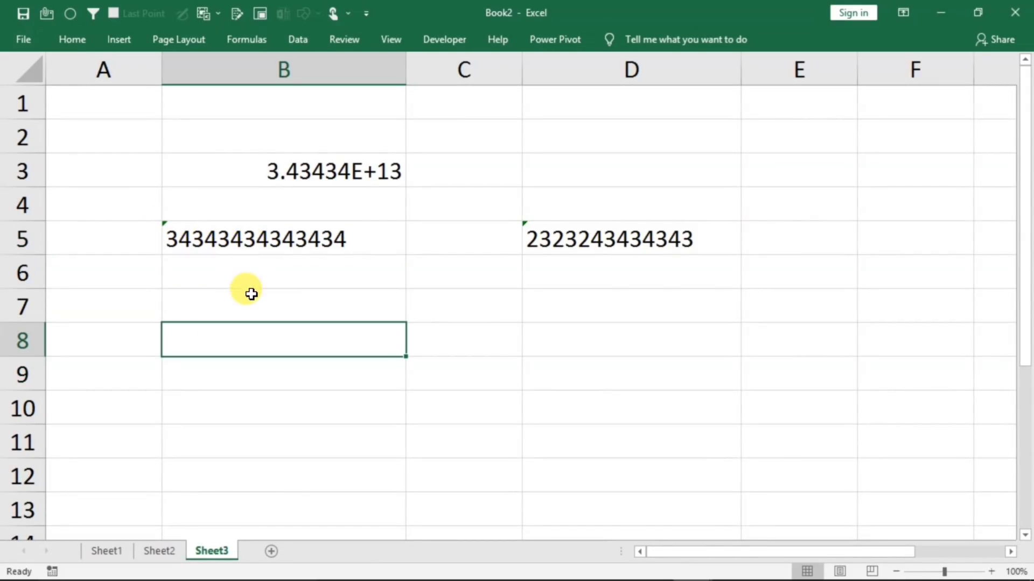
pyautogui.click(249, 243)
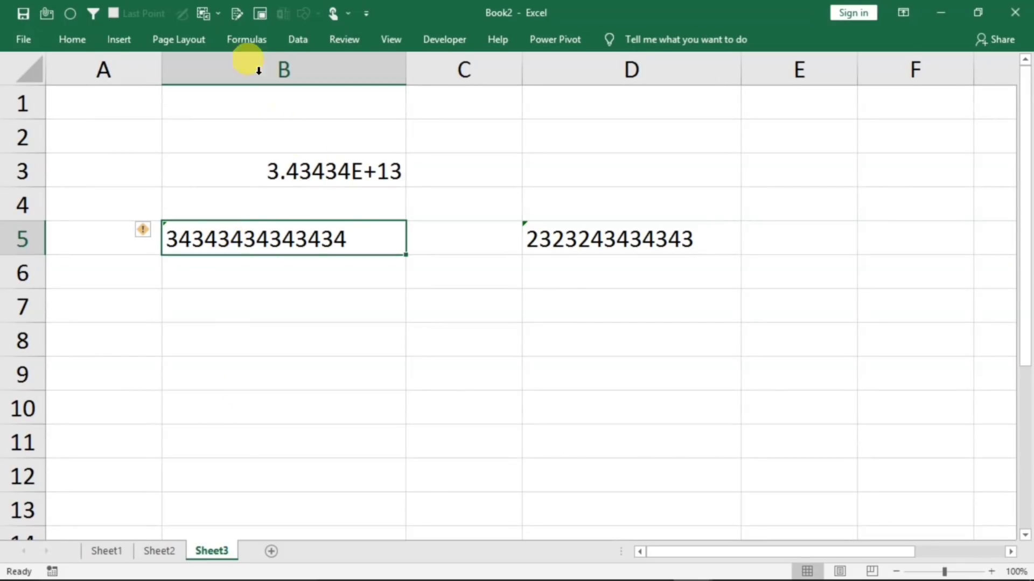
pyautogui.click(248, 40)
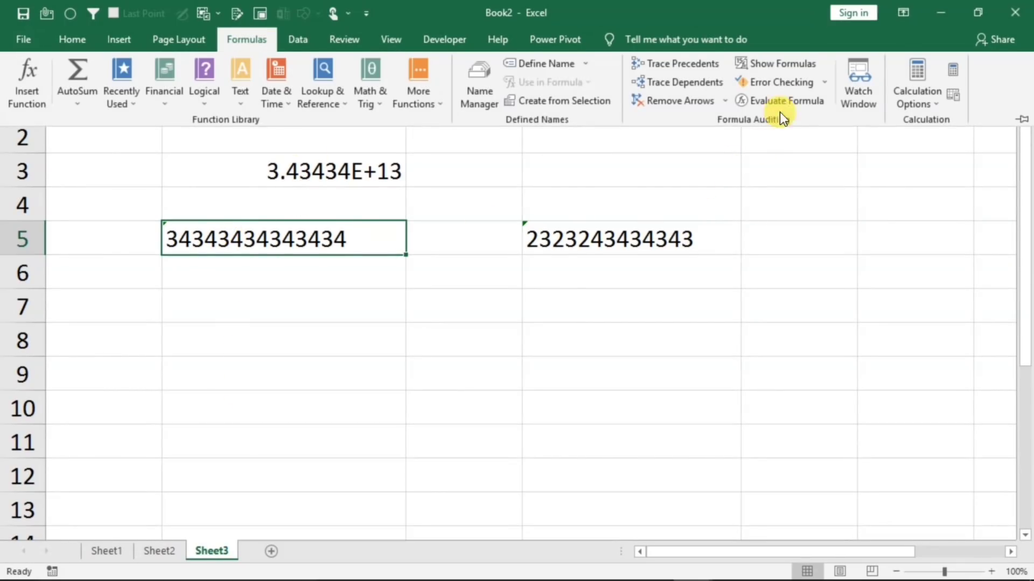
pyautogui.click(777, 80)
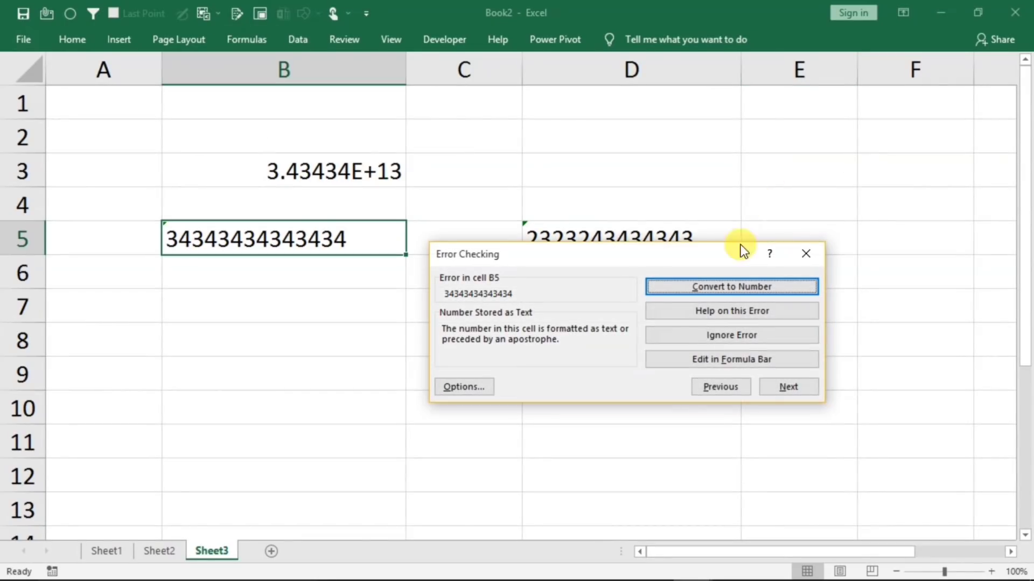
pyautogui.click(727, 335)
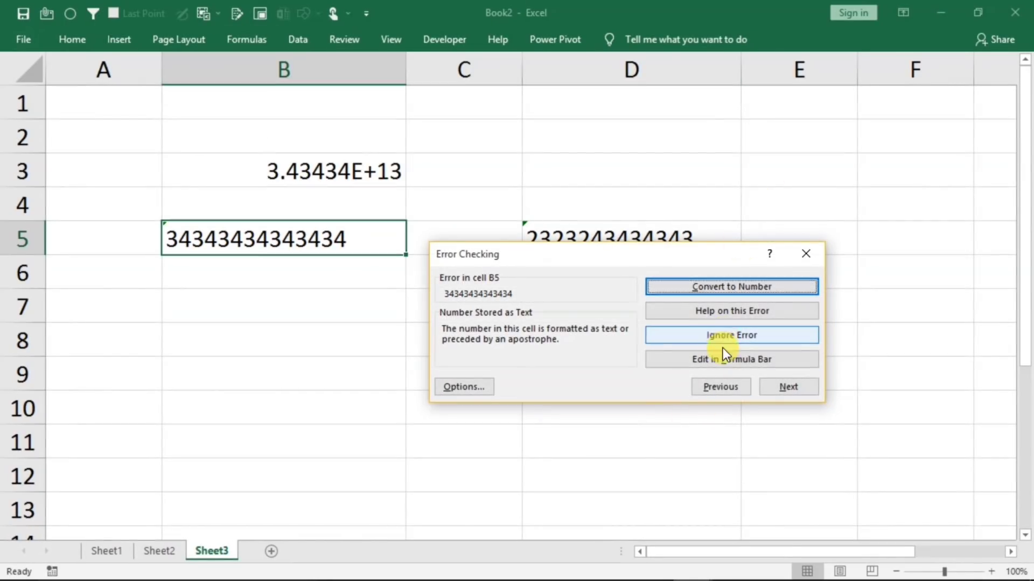
pyautogui.click(727, 334)
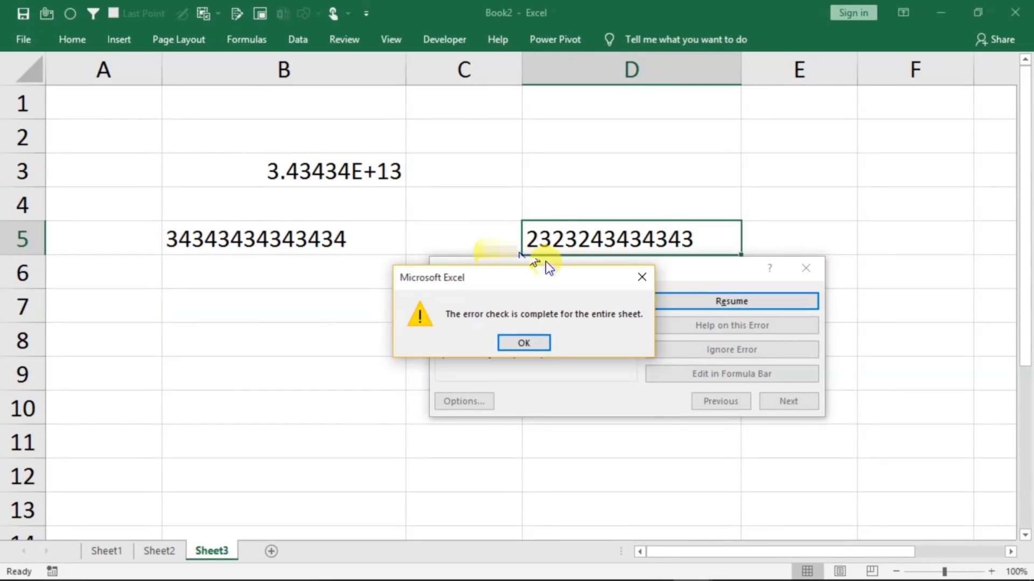
pyautogui.click(641, 278)
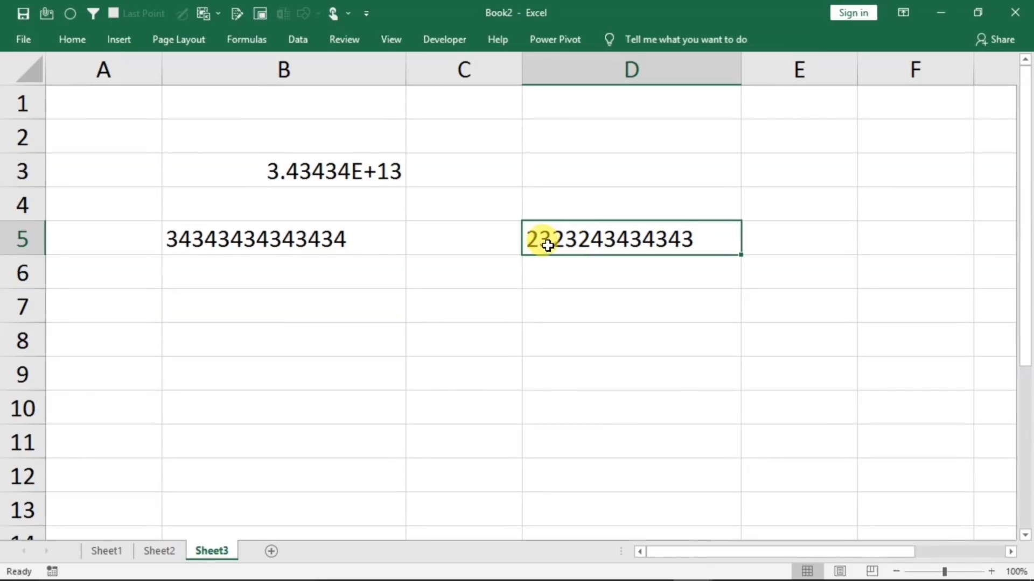
pyautogui.click(566, 341)
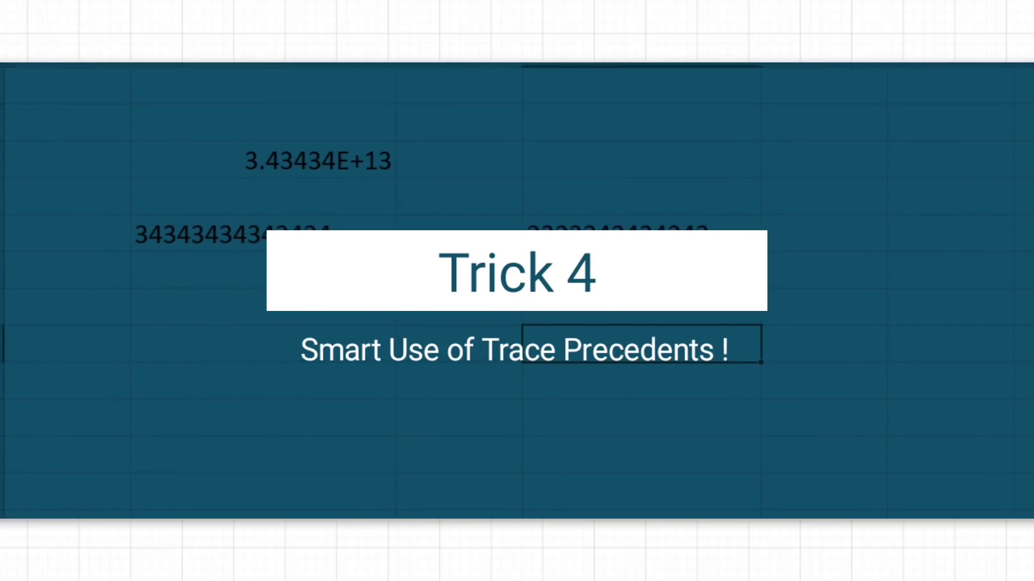
# Switch to the marksheet workbook and trace the precedents of the Percentage value in cell J21
pyautogui.moveTo(693, 566)
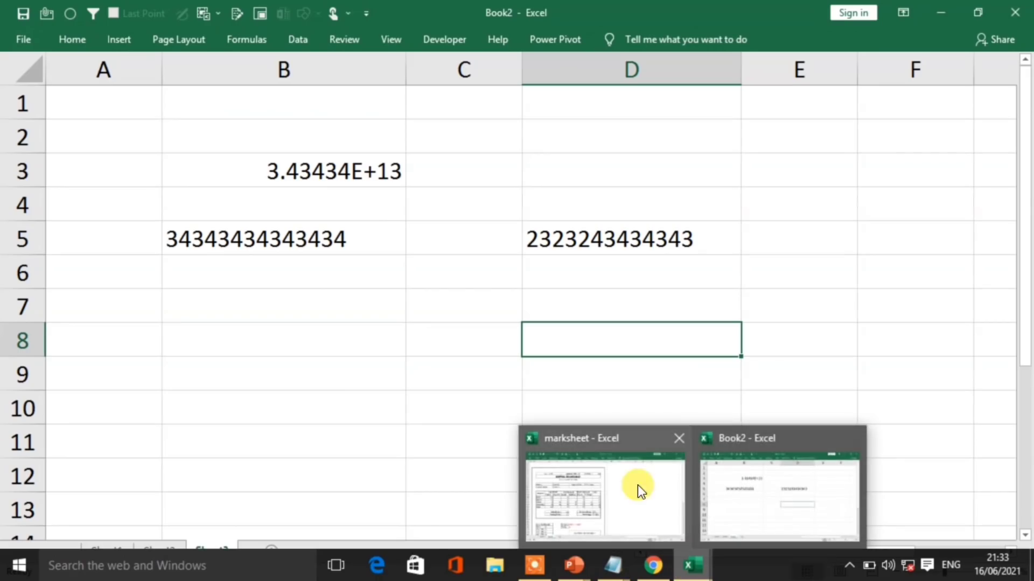
pyautogui.click(638, 486)
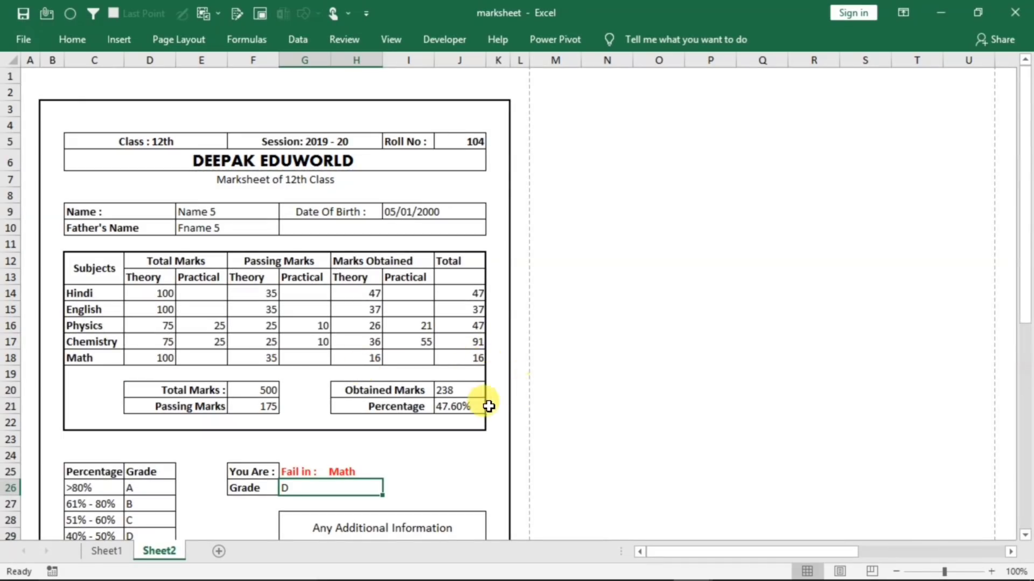
pyautogui.click(461, 406)
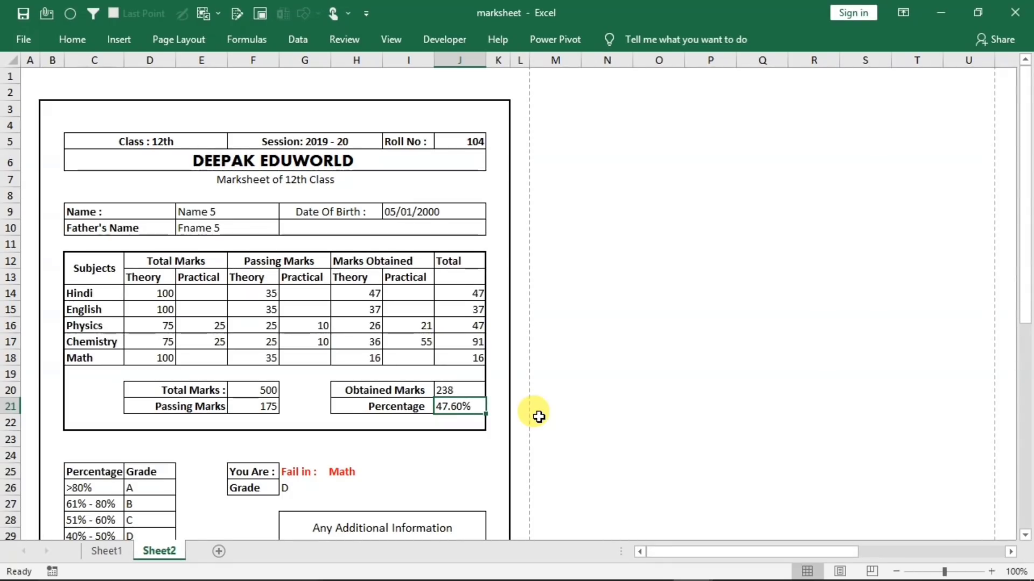
pyautogui.click(607, 423)
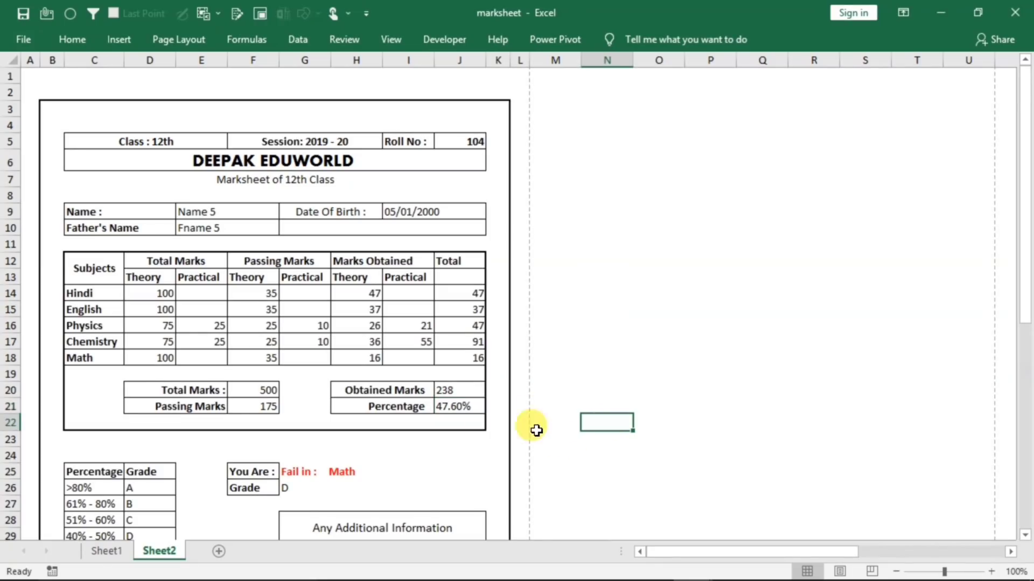
pyautogui.click(461, 408)
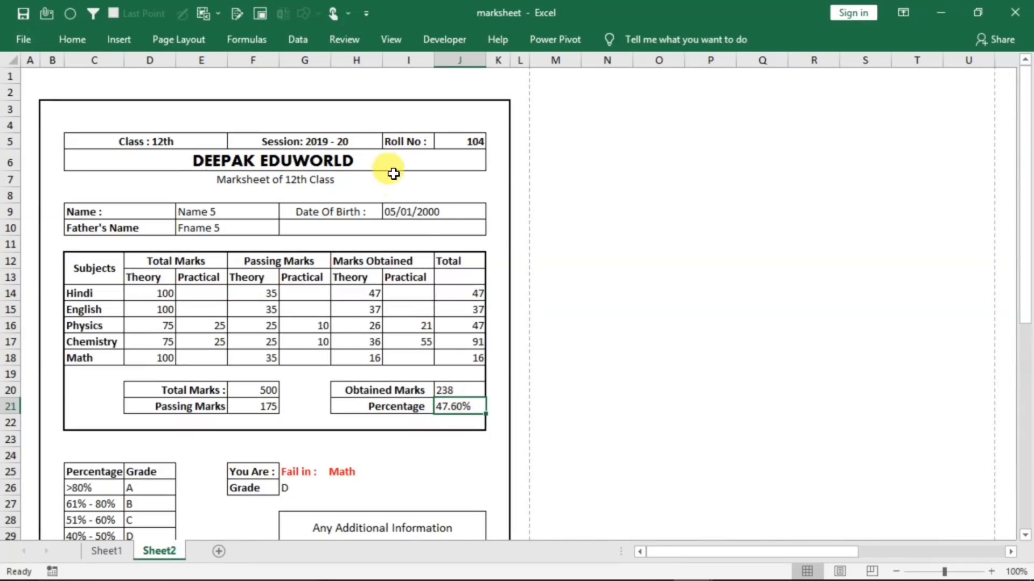
pyautogui.click(253, 41)
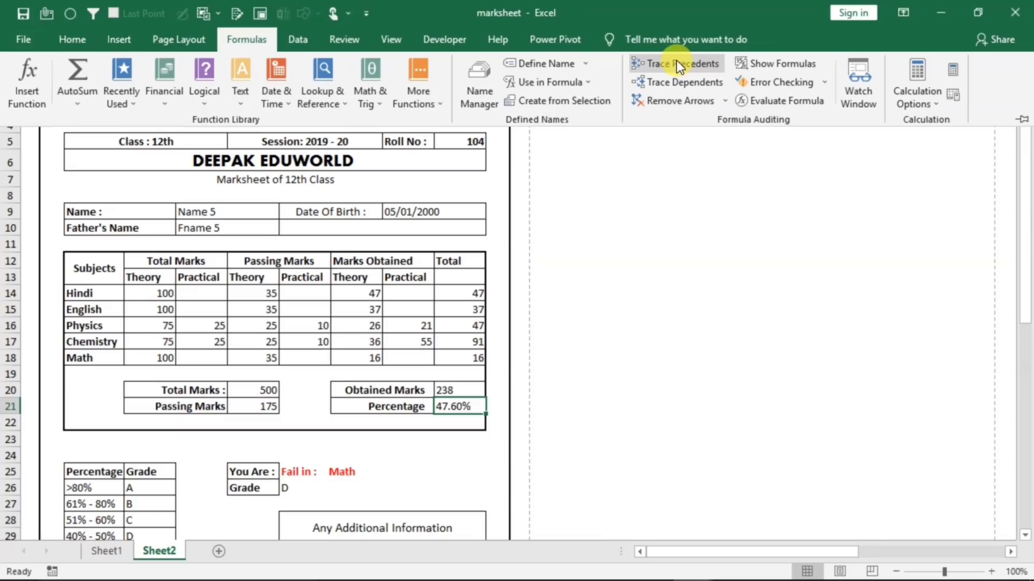
pyautogui.click(656, 64)
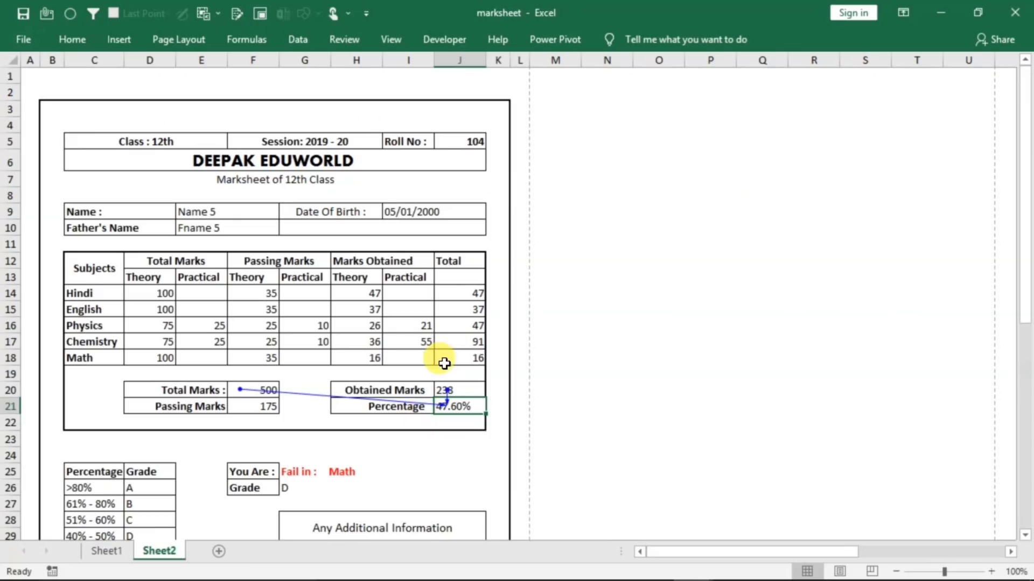
# Remove the existing trace arrows and trace the precedents of the Obtained Marks value in cell J20
pyautogui.click(247, 39)
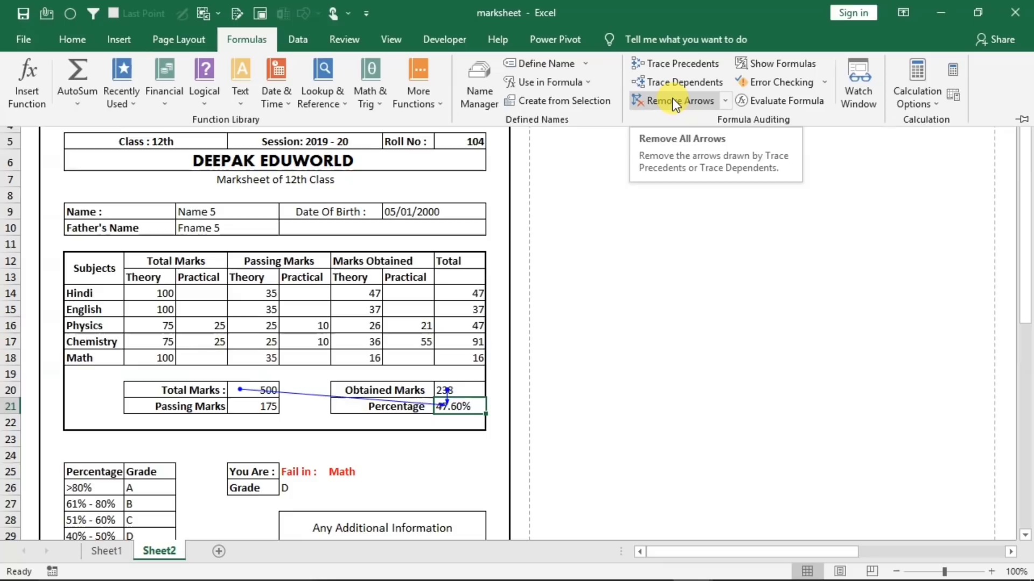
pyautogui.click(660, 102)
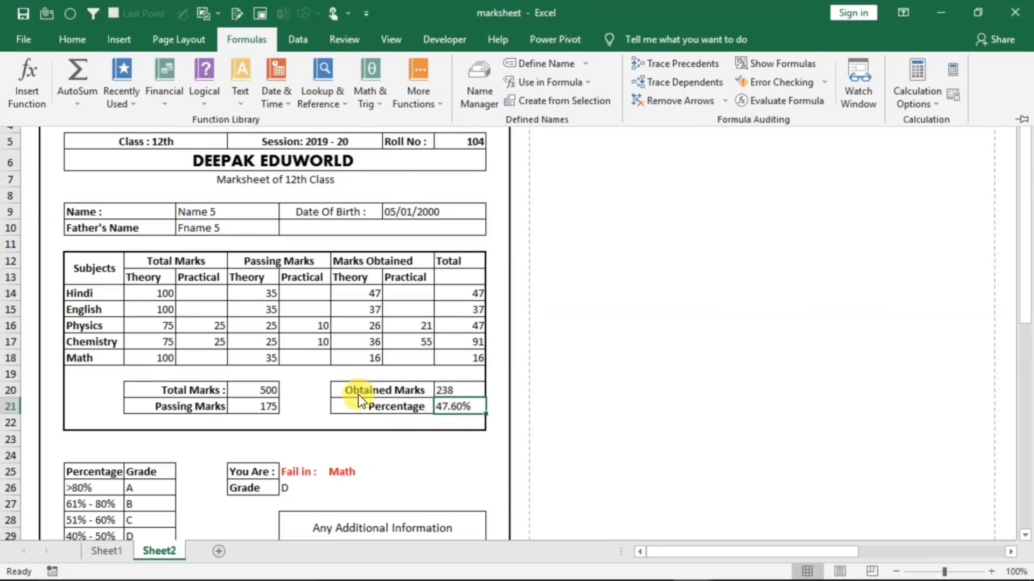
pyautogui.click(461, 388)
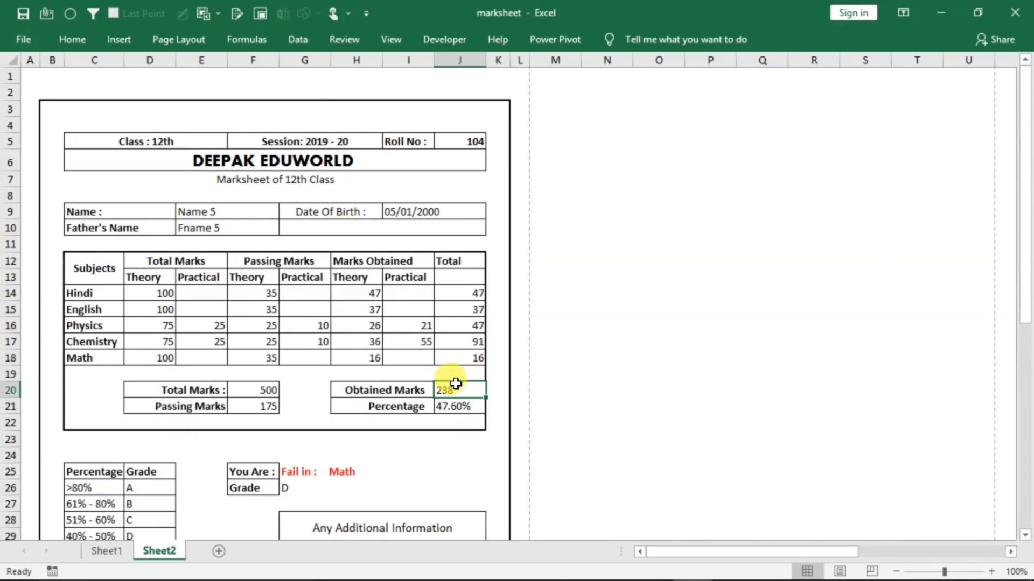
pyautogui.click(247, 39)
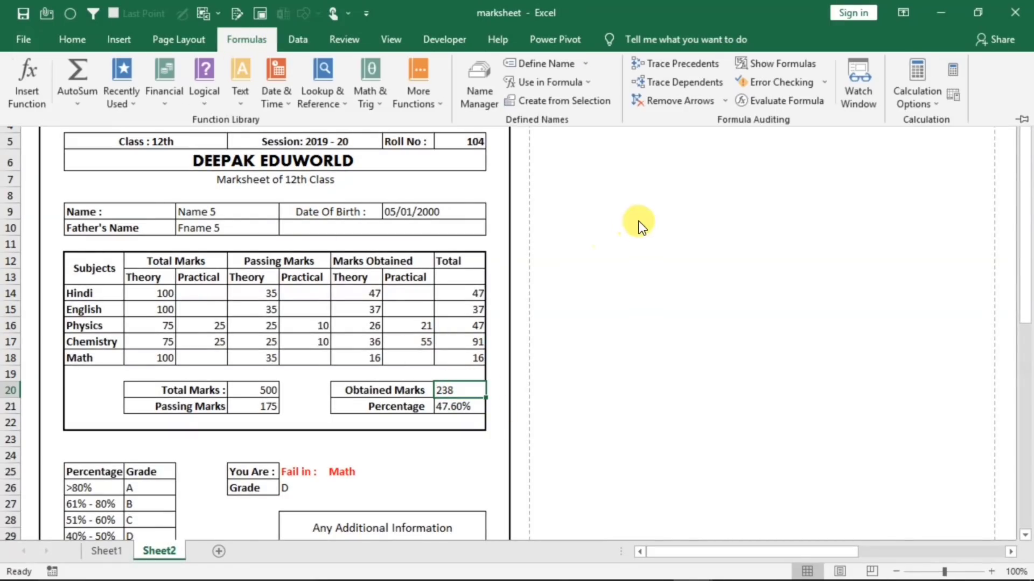
pyautogui.click(666, 68)
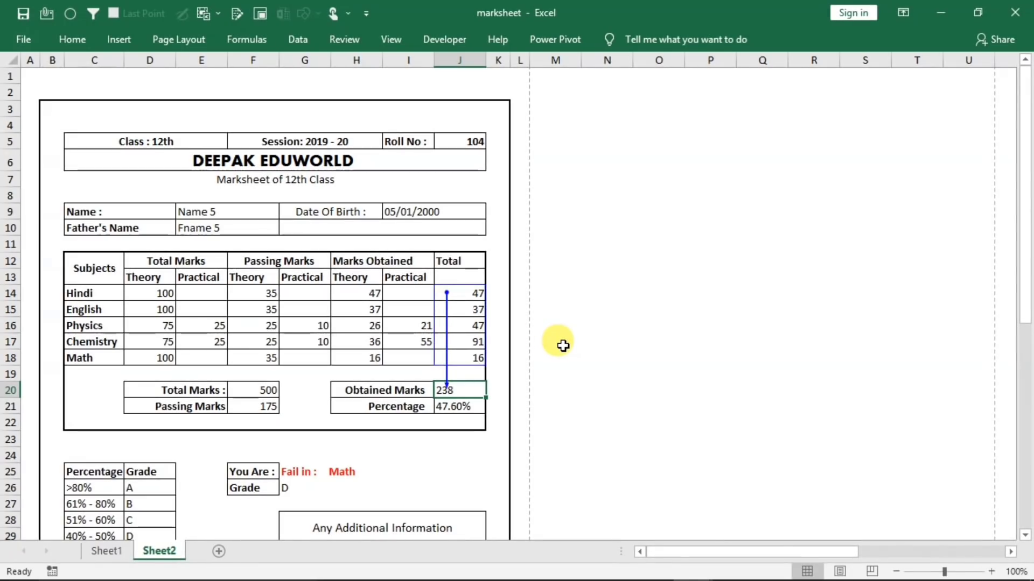
# Check how the marksheet with its trace arrows looks in the print preview
pyautogui.hotkey('ctrl', 'p')
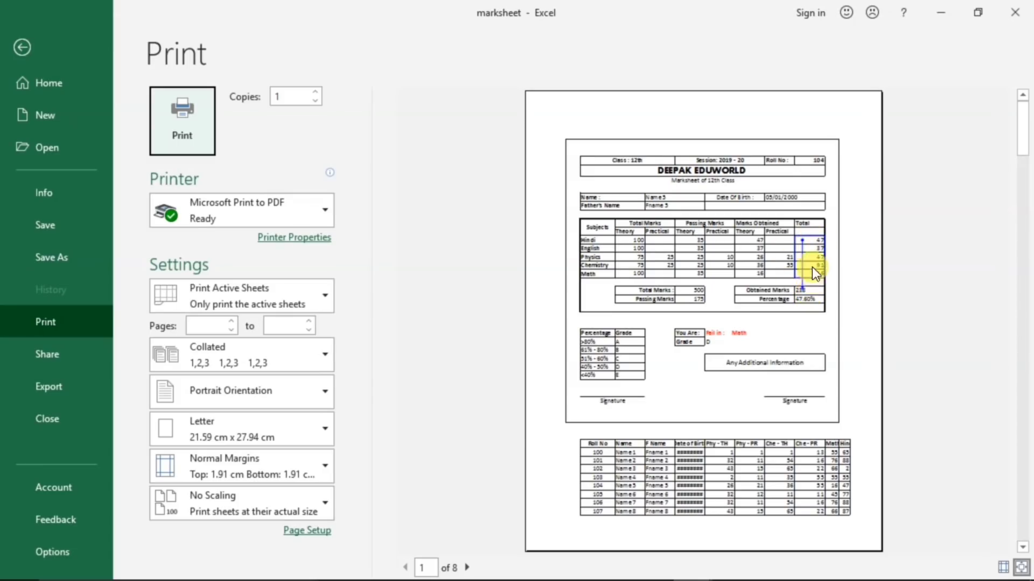
pyautogui.press('Escape')
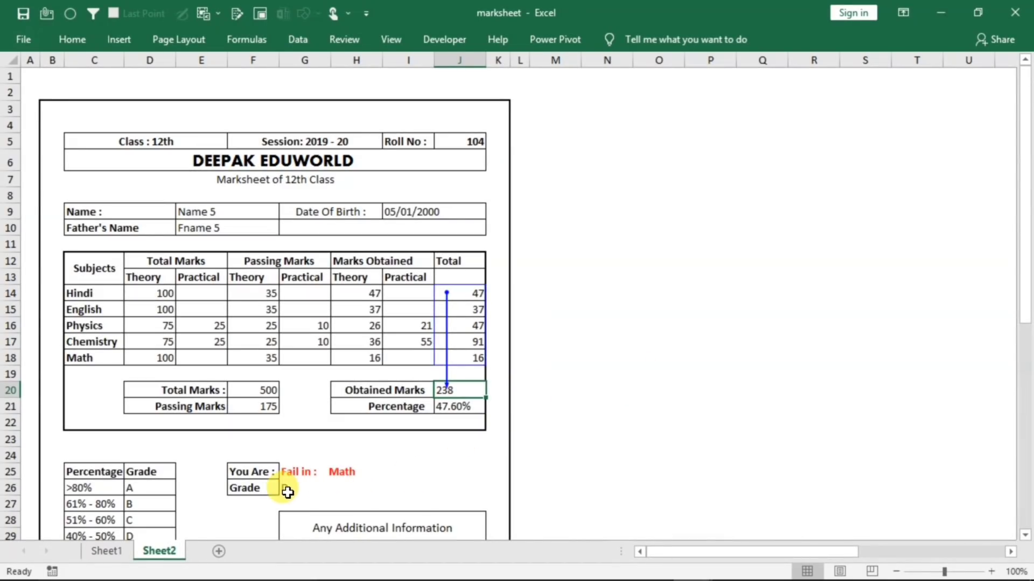
# Inspect the VLOOKUP formula in the Grade cell G26 and look at the source data on Sheet1
pyautogui.doubleClick(304, 489)
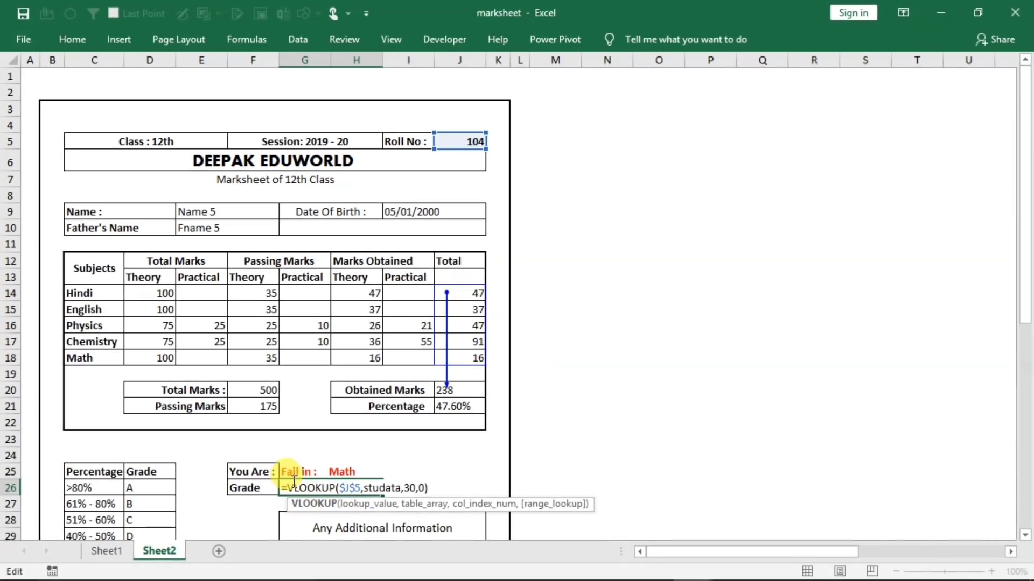
pyautogui.press('Return')
pyautogui.click(102, 551)
pyautogui.click(139, 549)
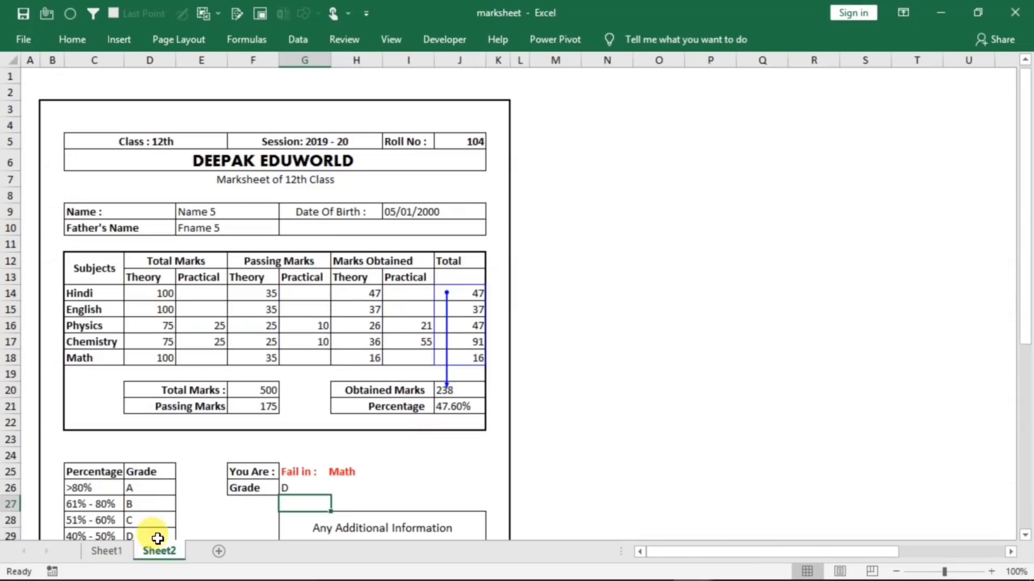
# Trace the precedents of the Grade value in cell G26
pyautogui.click(297, 489)
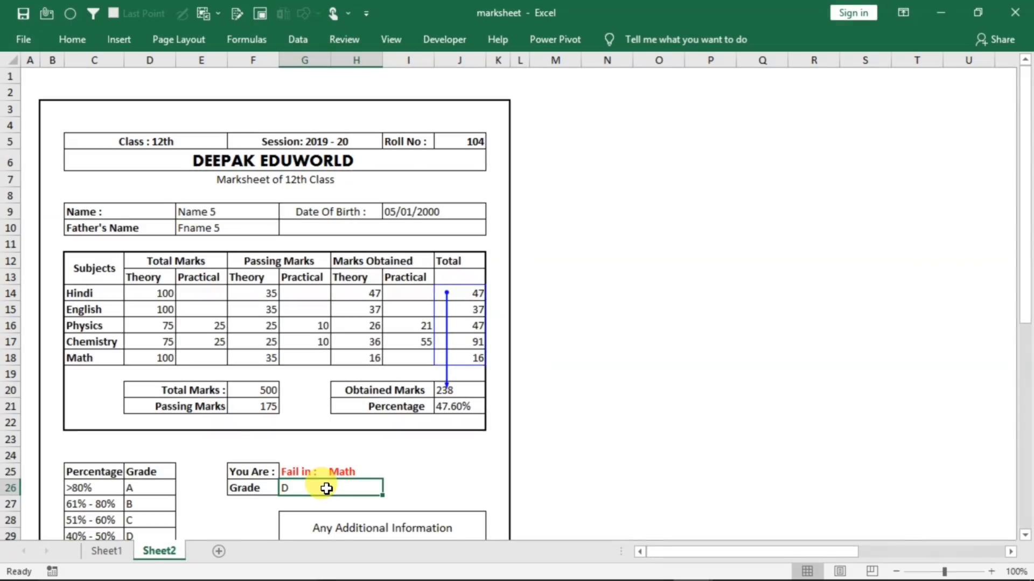
pyautogui.click(243, 41)
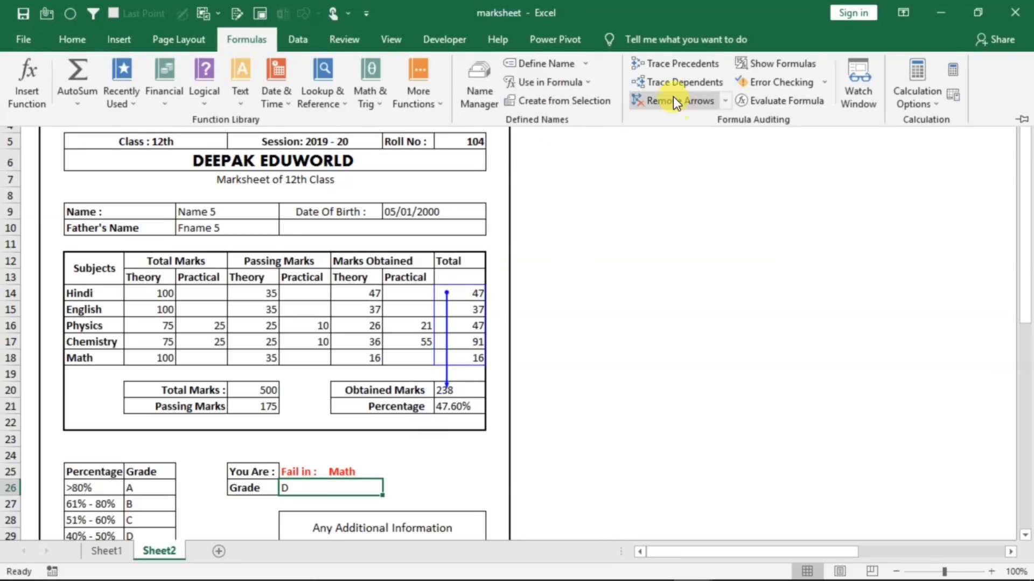
pyautogui.click(660, 62)
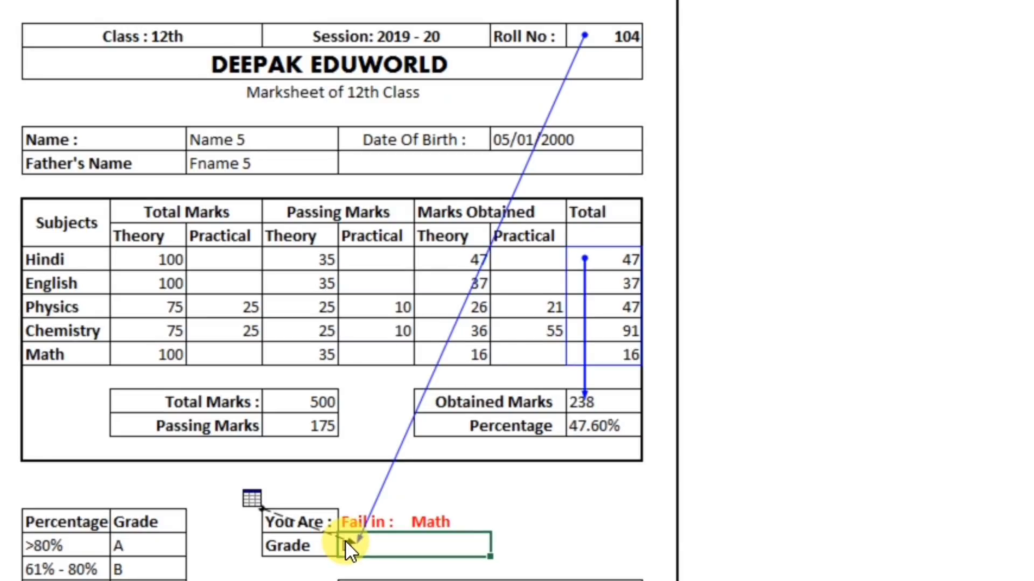
# Follow the Grade cell's off-sheet precedent to the range Sheet1!$B$2:$AE$42, and return to Sheet2
pyautogui.press('F5')
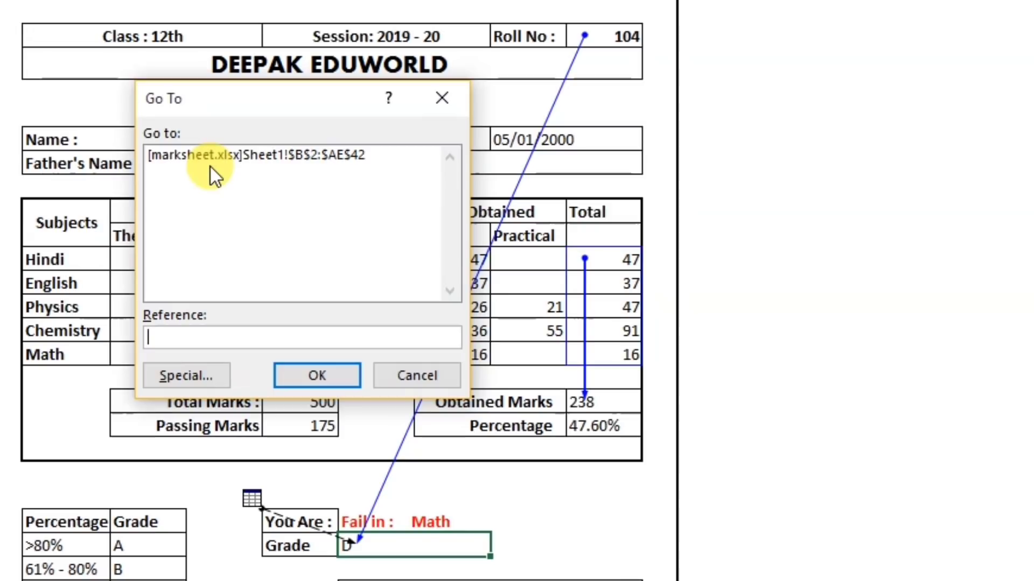
pyautogui.click(238, 159)
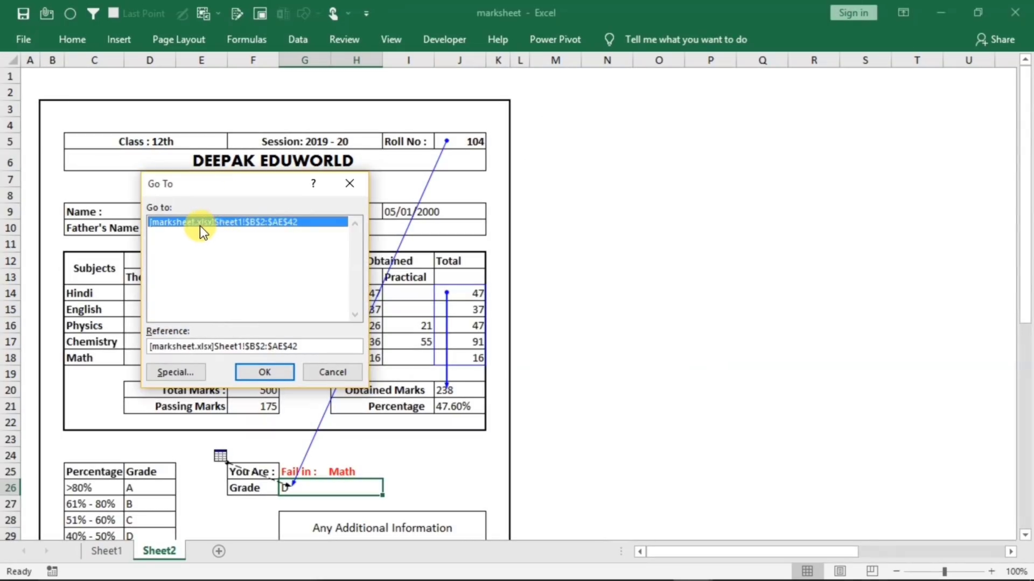
pyautogui.click(264, 372)
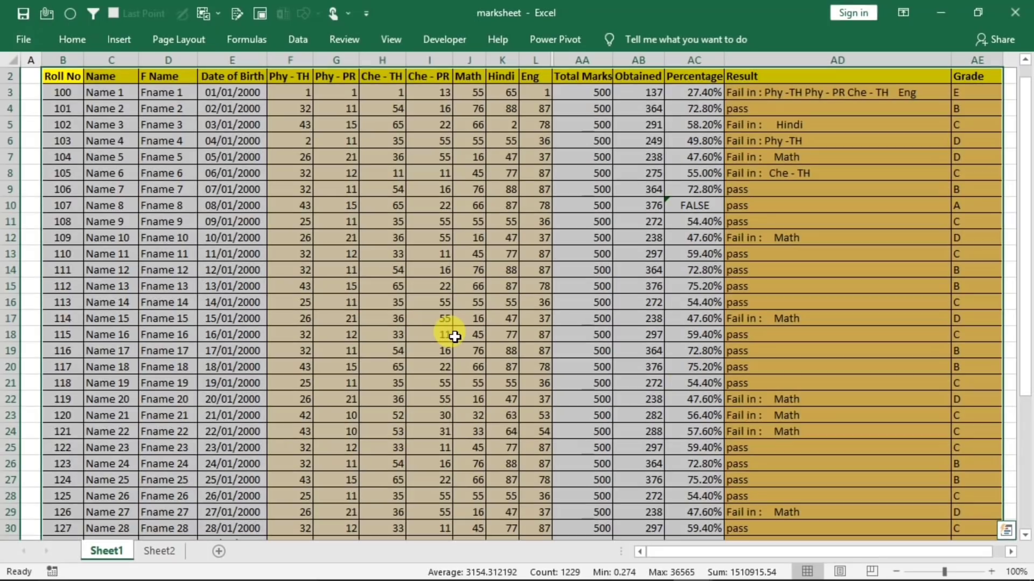
pyautogui.click(155, 551)
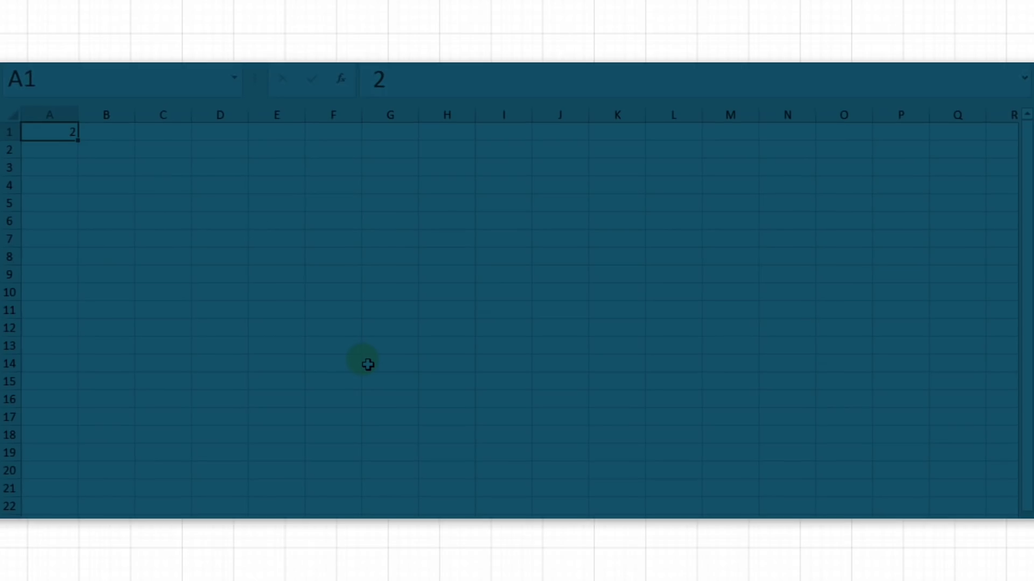
# Enter the formula =CELL("filename") in cell C4 of Sheet4 to output the workbook's path and sheet name
pyautogui.click(261, 253)
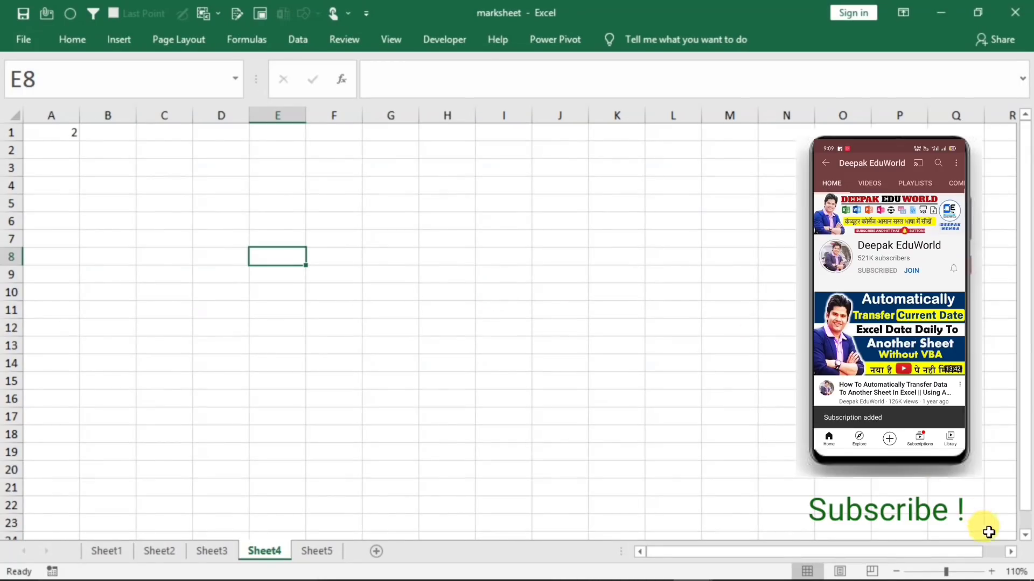
pyautogui.click(991, 572)
pyautogui.click(991, 572)
pyautogui.click(991, 571)
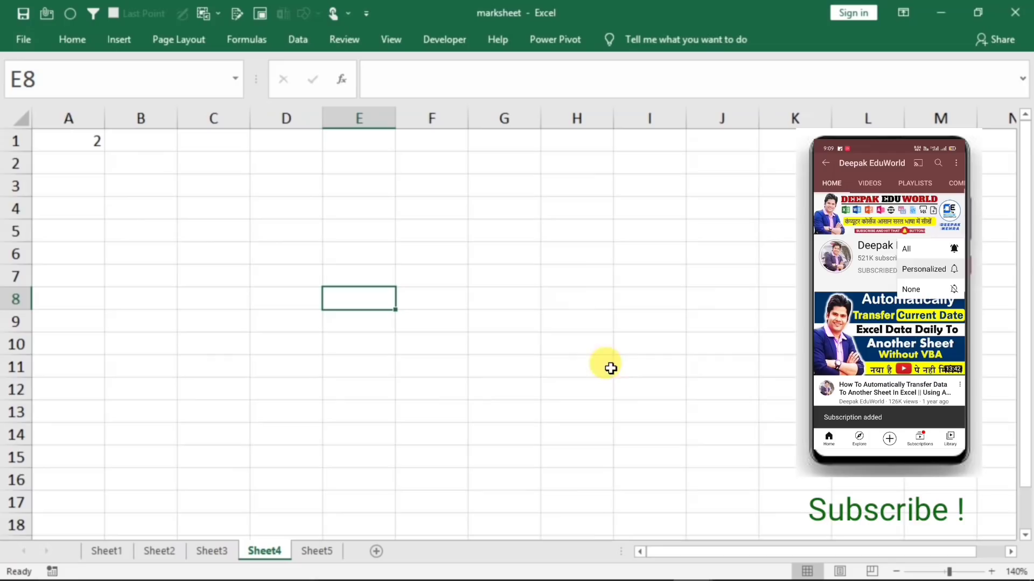
pyautogui.click(207, 210)
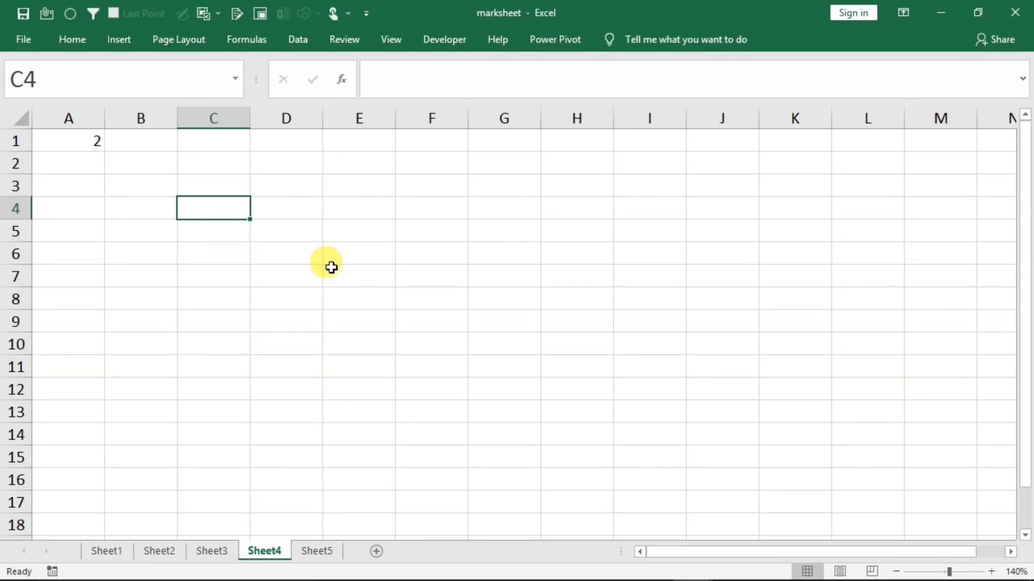
pyautogui.write('=c')
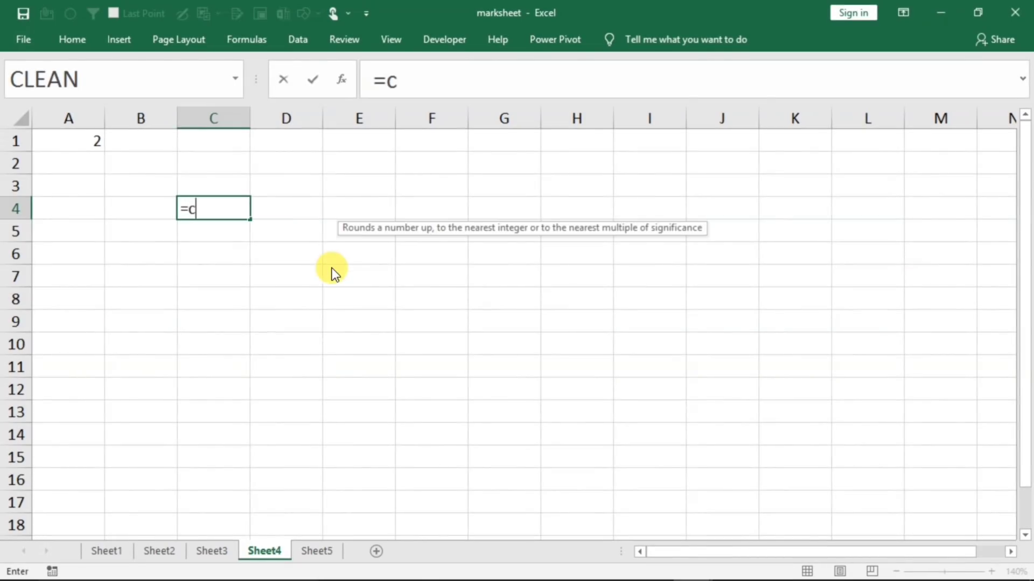
pyautogui.write('ell(')
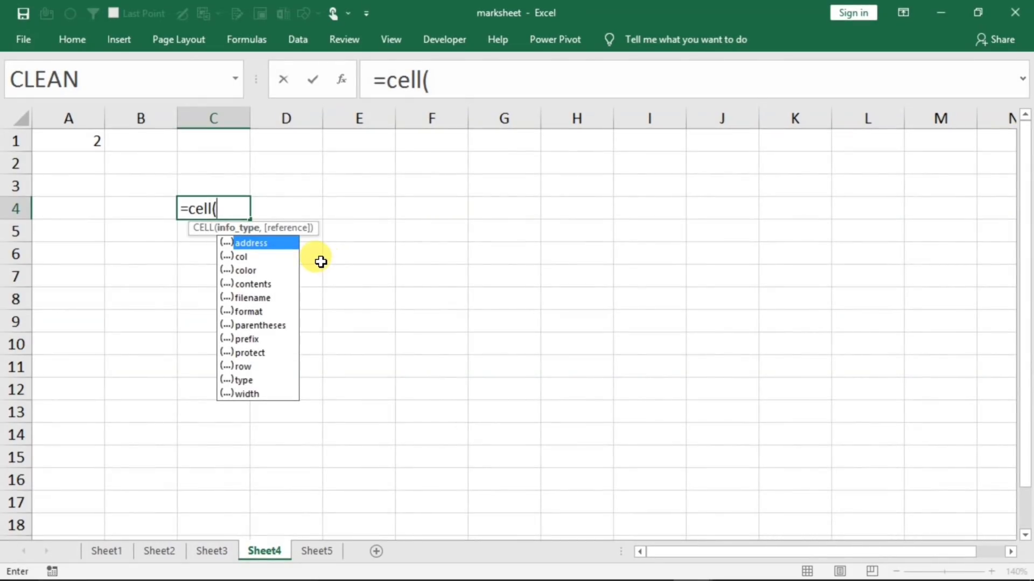
pyautogui.click(251, 296)
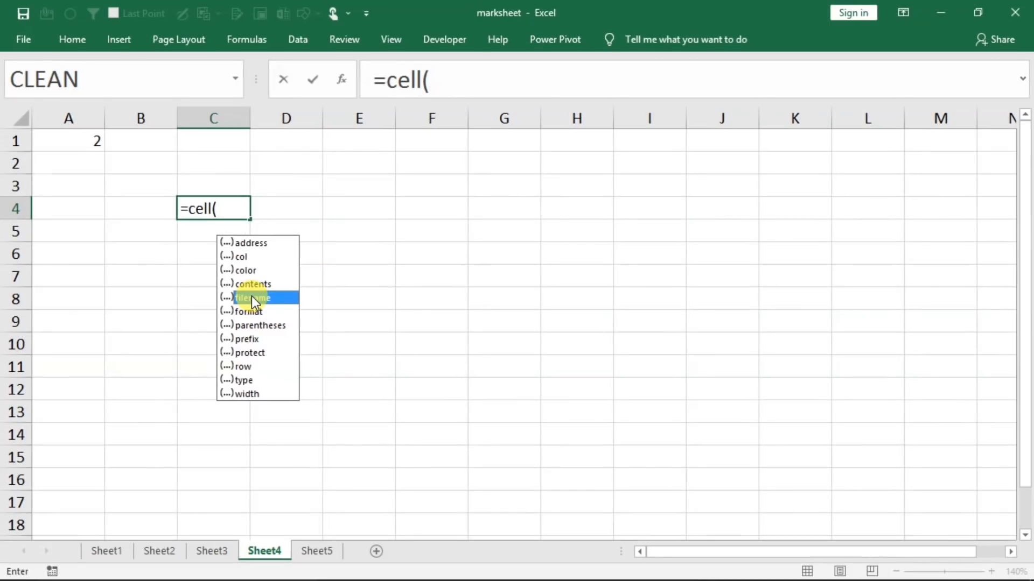
pyautogui.doubleClick(251, 297)
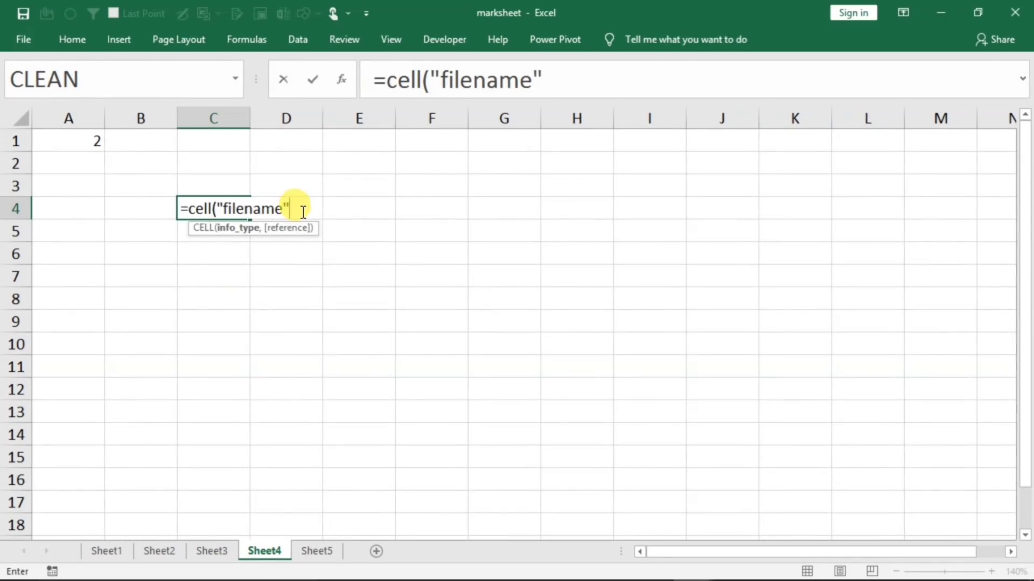
pyautogui.write(')')
pyautogui.press('Return')
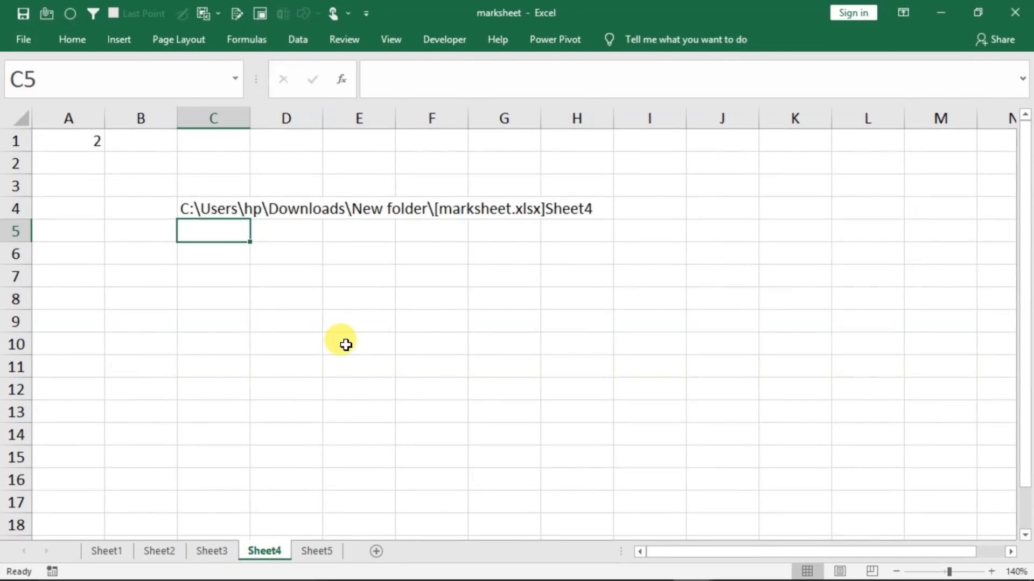
# Try the fill handle on empty cells, filling D8 down to D13 and F8 down to F12
pyautogui.click(273, 305)
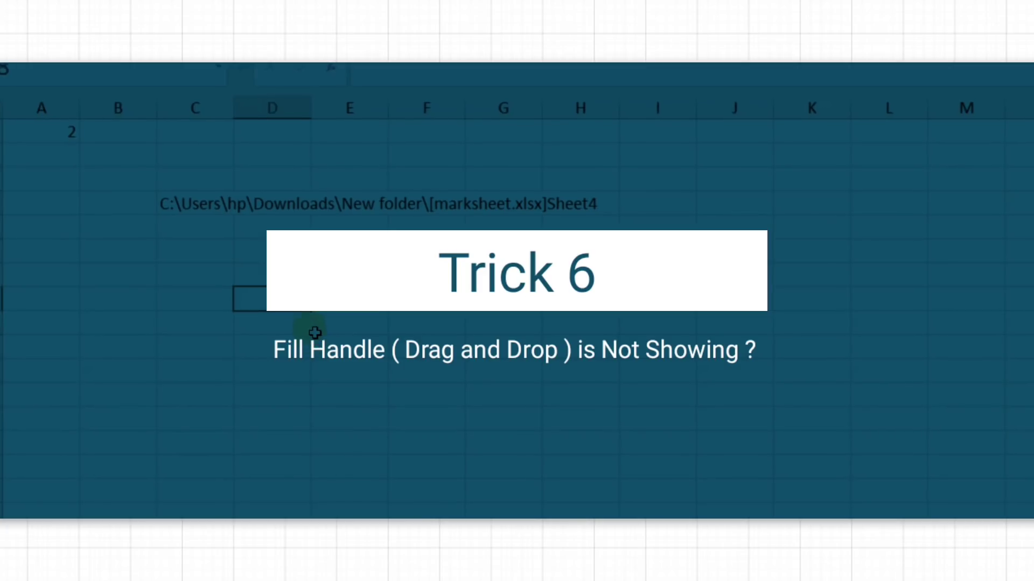
pyautogui.moveTo(323, 312); pyautogui.dragTo(323, 417)
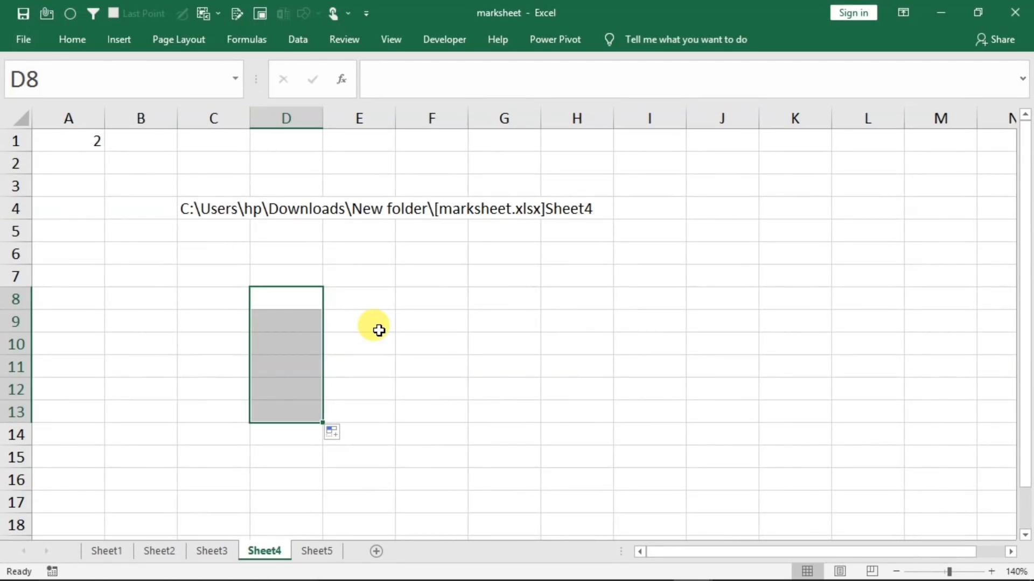
pyautogui.click(404, 296)
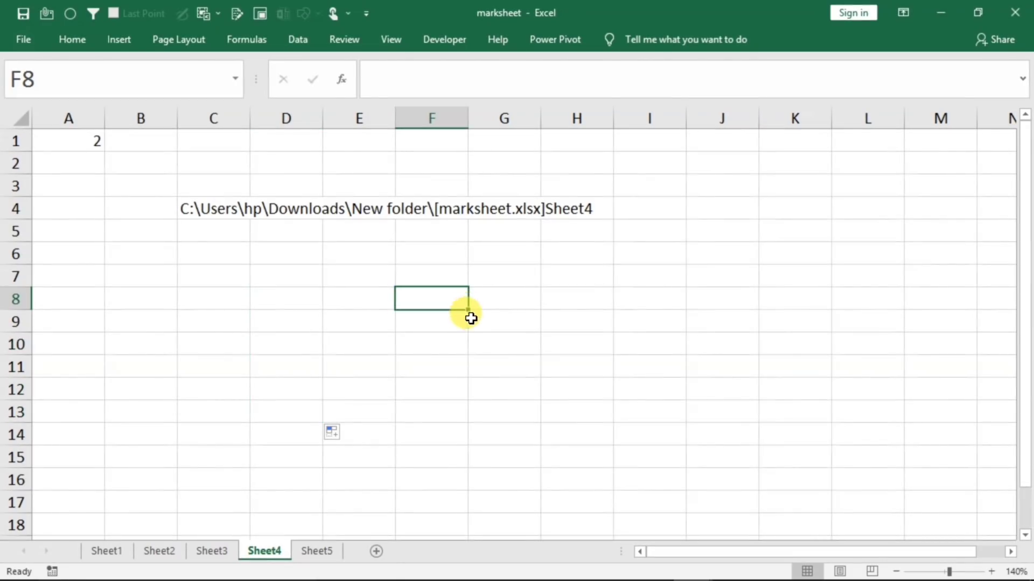
pyautogui.moveTo(469, 309); pyautogui.dragTo(468, 398)
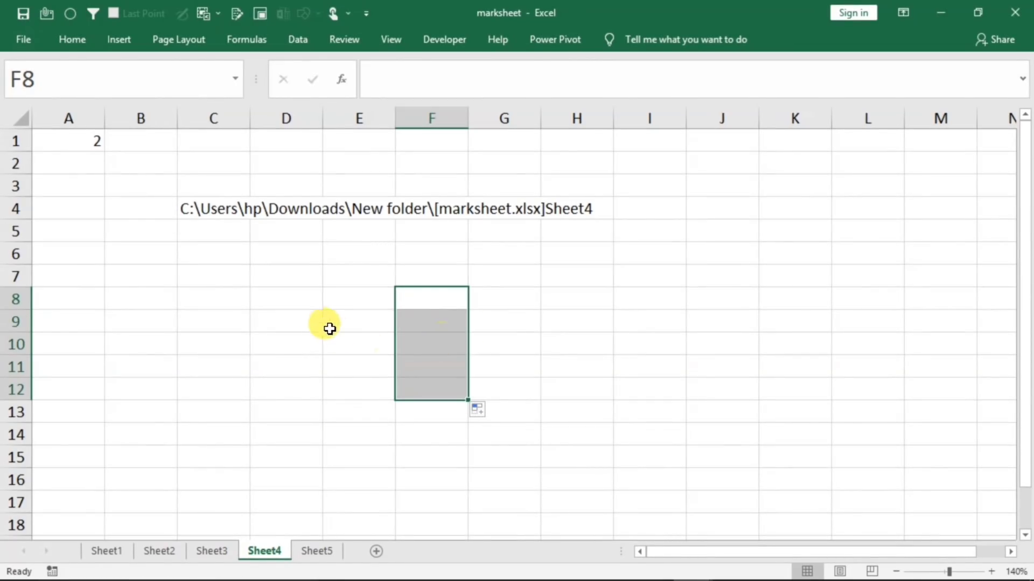
pyautogui.click(302, 300)
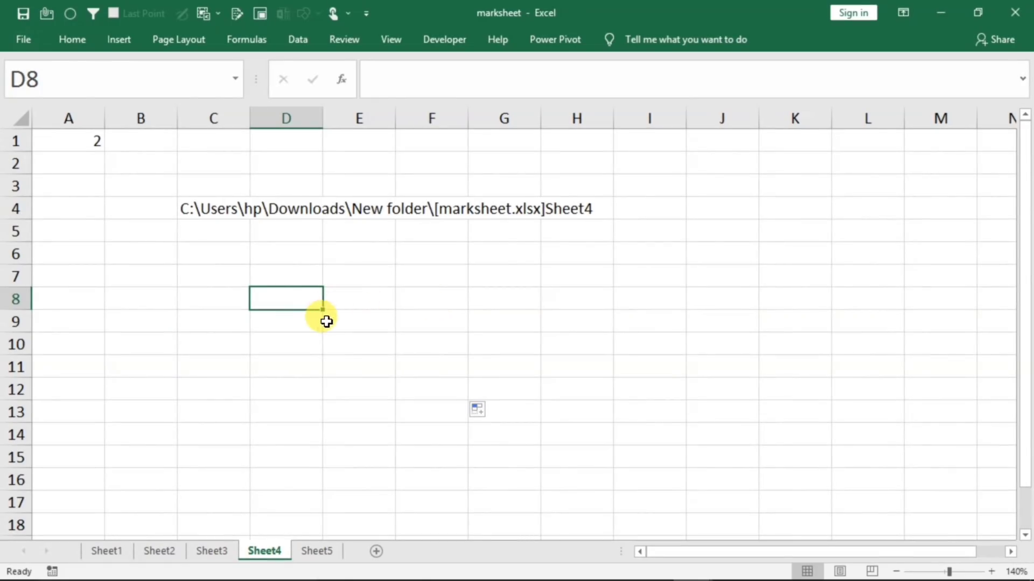
# Disable the fill handle and cell drag-and-drop option in the advanced editing settings
pyautogui.click(28, 38)
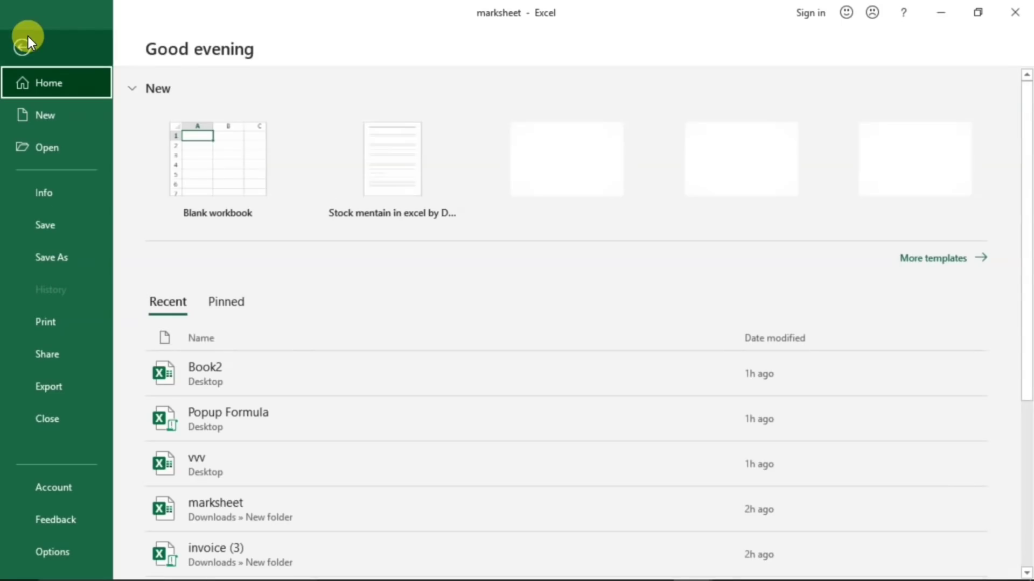
pyautogui.click(70, 545)
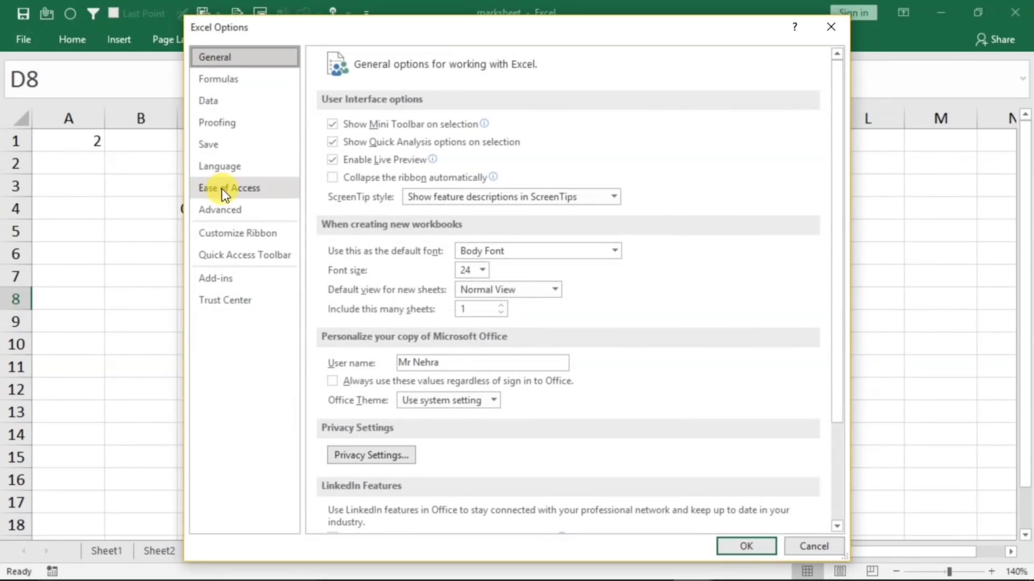
pyautogui.click(219, 208)
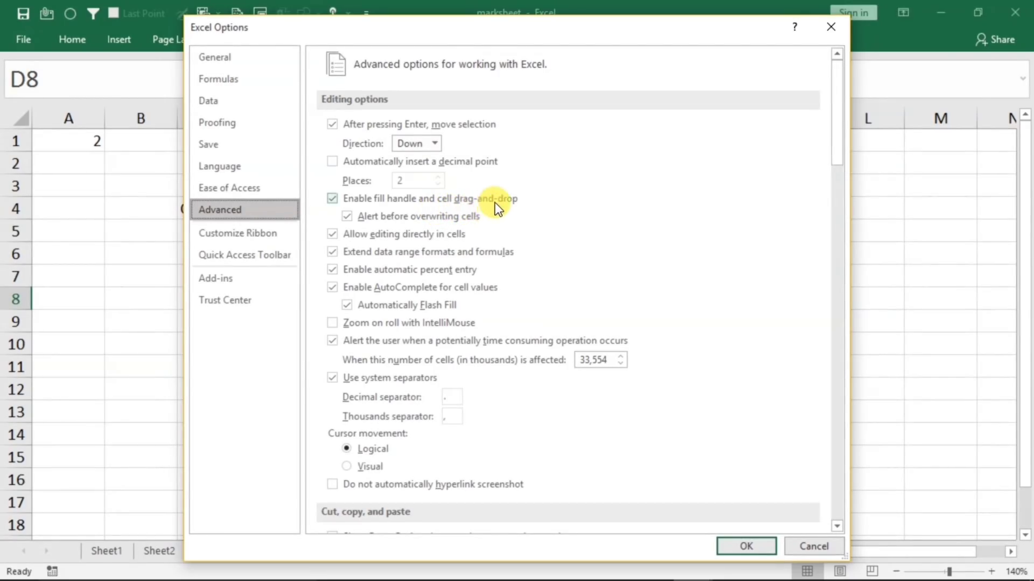
pyautogui.click(337, 199)
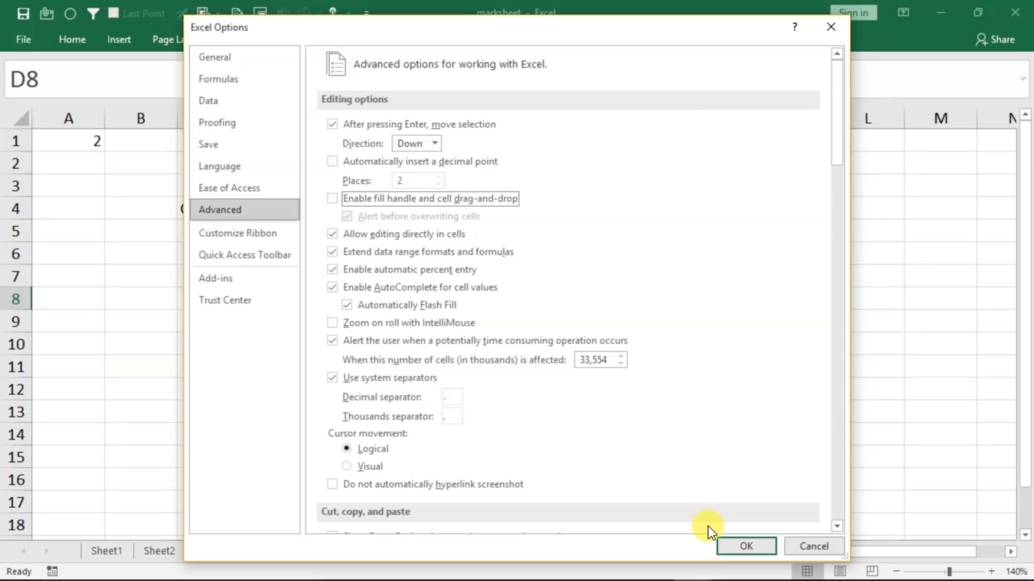
pyautogui.click(746, 546)
# Try to fill the empty cell G7 downward with the fill handle to test the changed setting
pyautogui.click(477, 279)
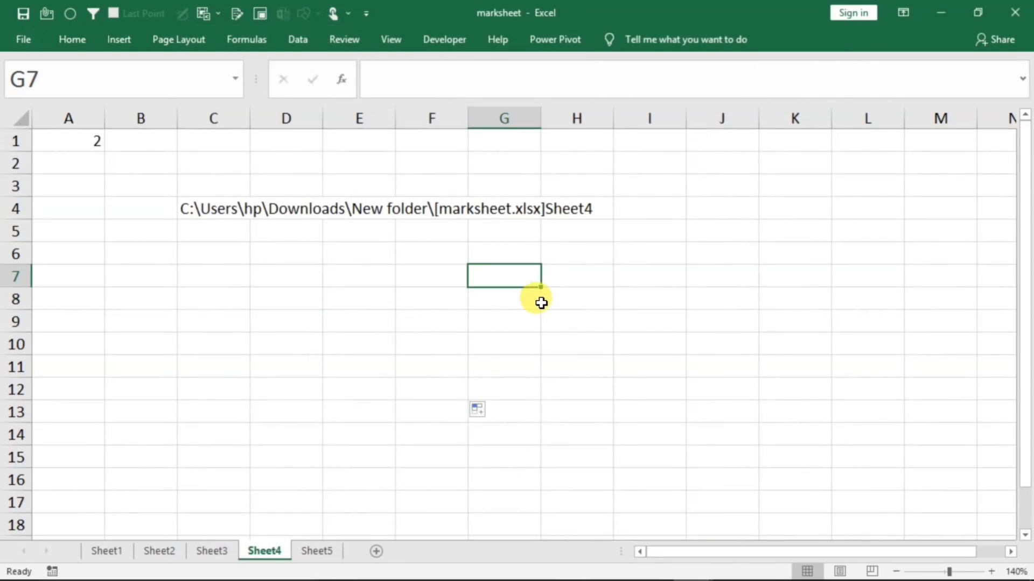
pyautogui.moveTo(539, 286); pyautogui.dragTo(527, 357)
pyautogui.click(398, 291)
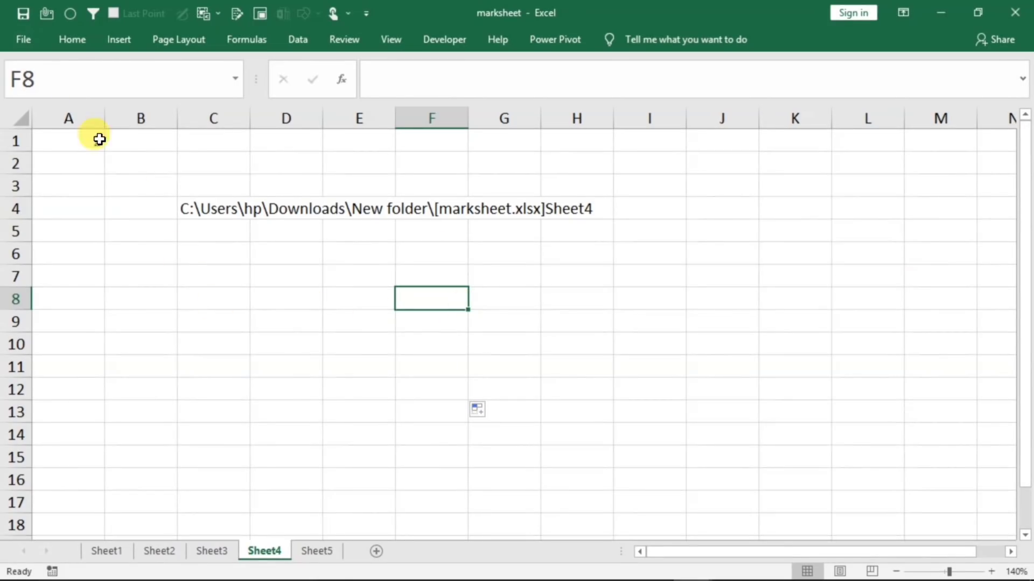
# Enable the fill handle and cell drag-and-drop option in the advanced editing settings
pyautogui.click(28, 37)
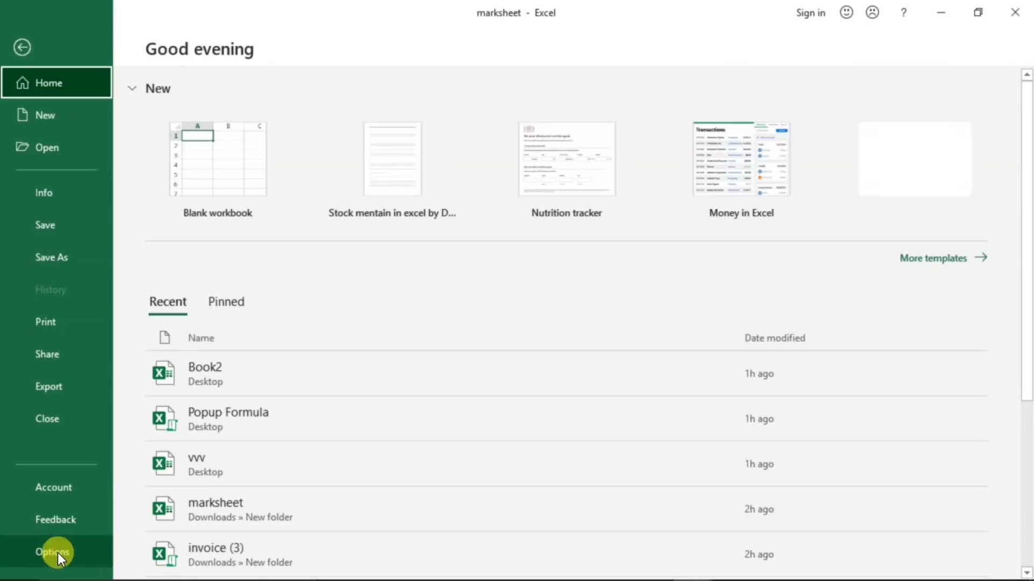
pyautogui.click(57, 551)
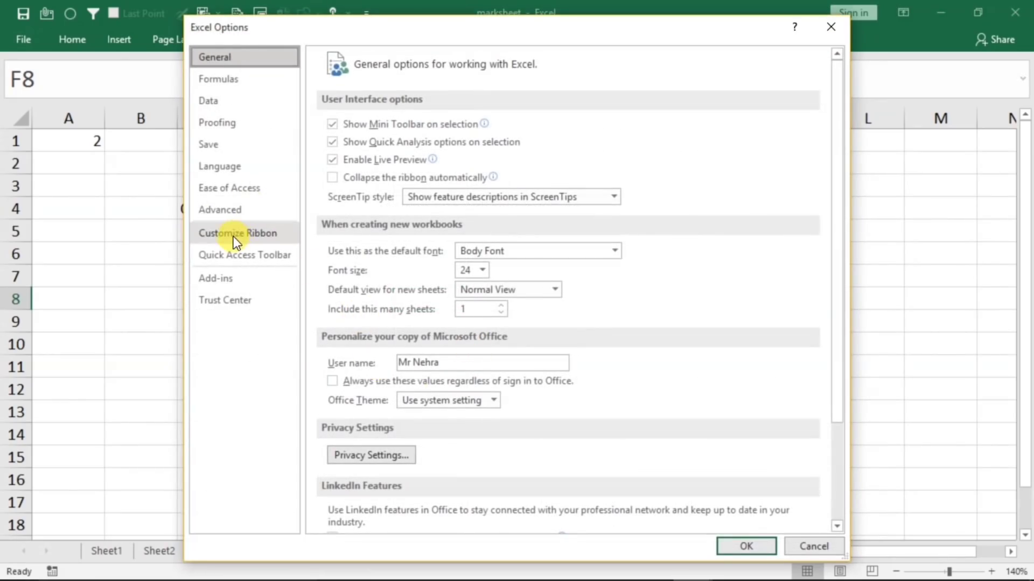
pyautogui.click(222, 210)
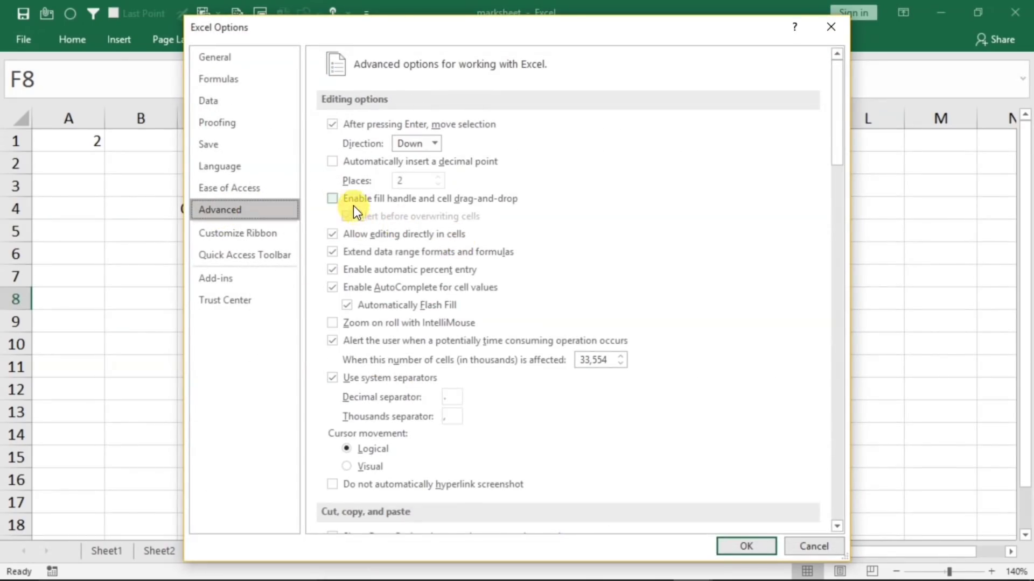
pyautogui.click(334, 203)
pyautogui.click(339, 202)
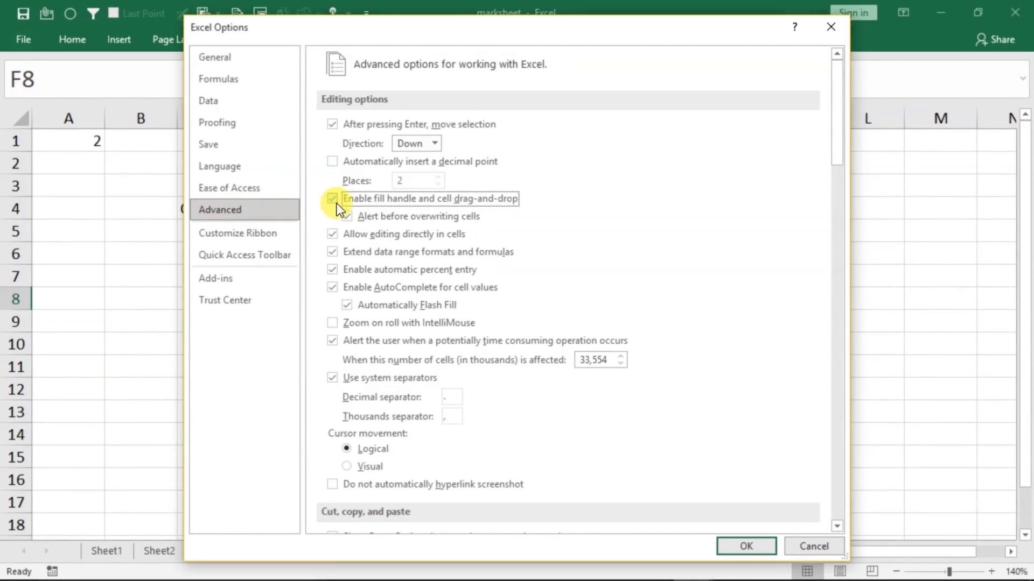
pyautogui.click(726, 553)
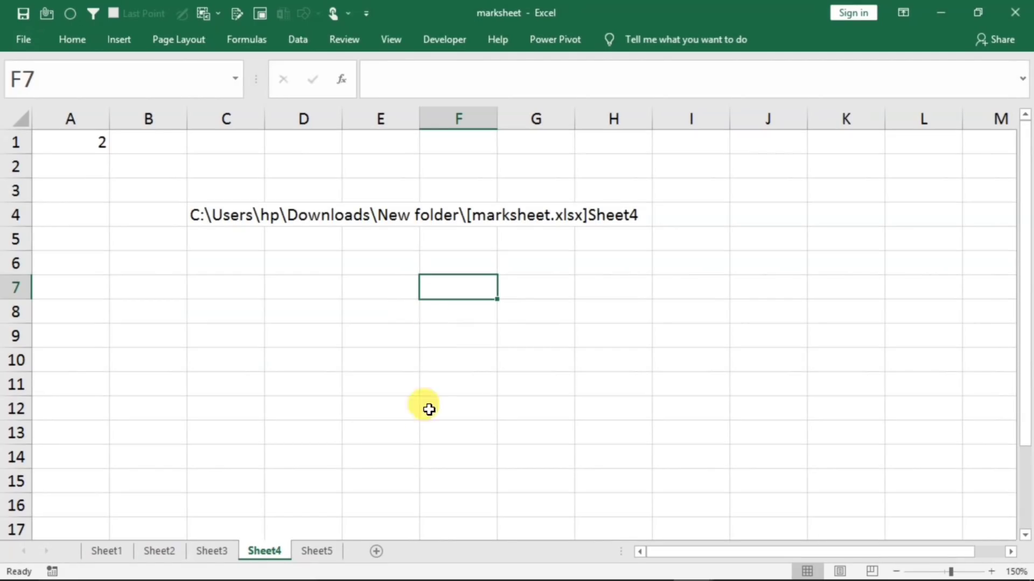
# Enter the text "abc 3434" in cell B9 of Sheet4
pyautogui.click(148, 337)
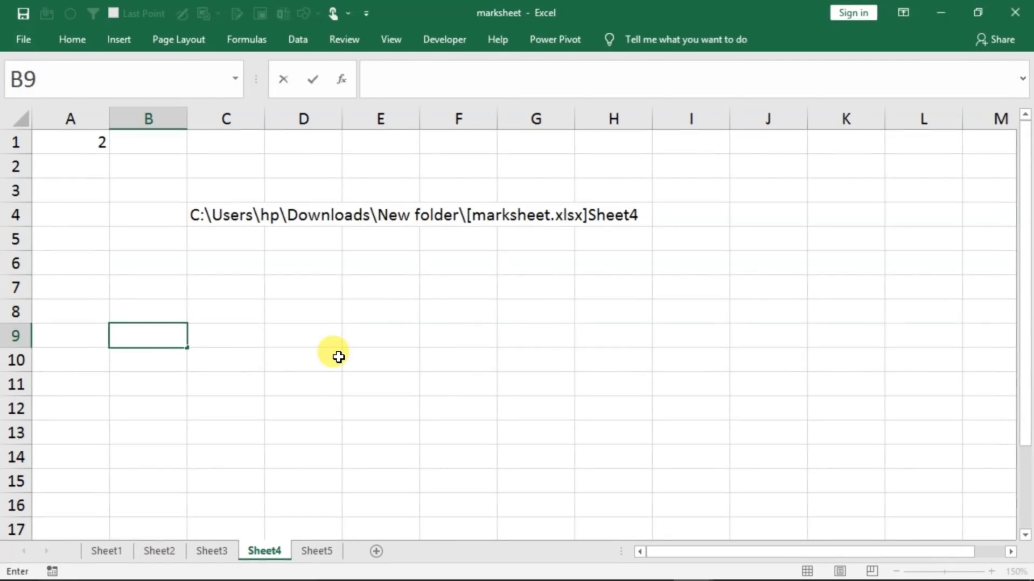
pyautogui.write('ab')
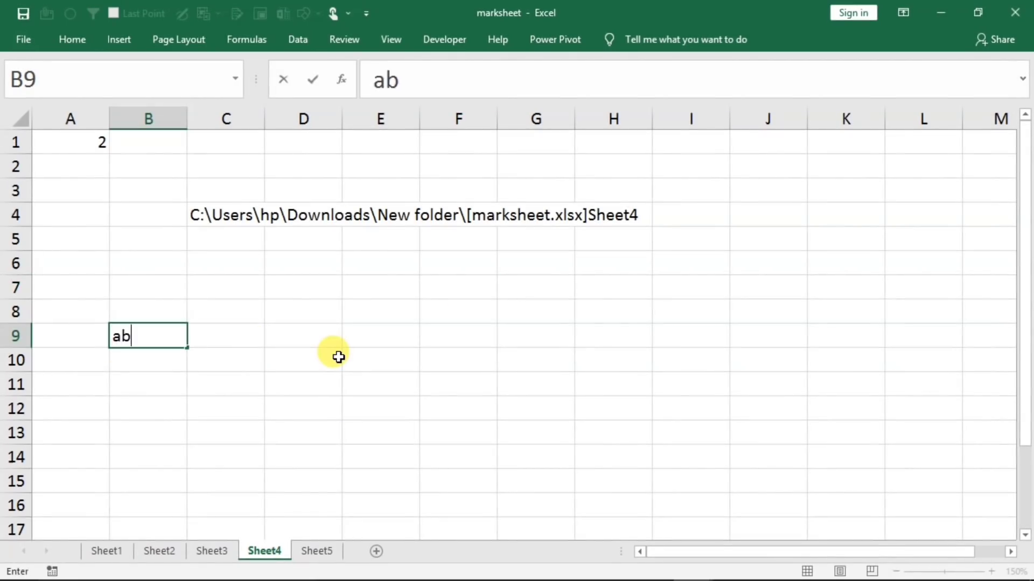
pyautogui.write('c 3434')
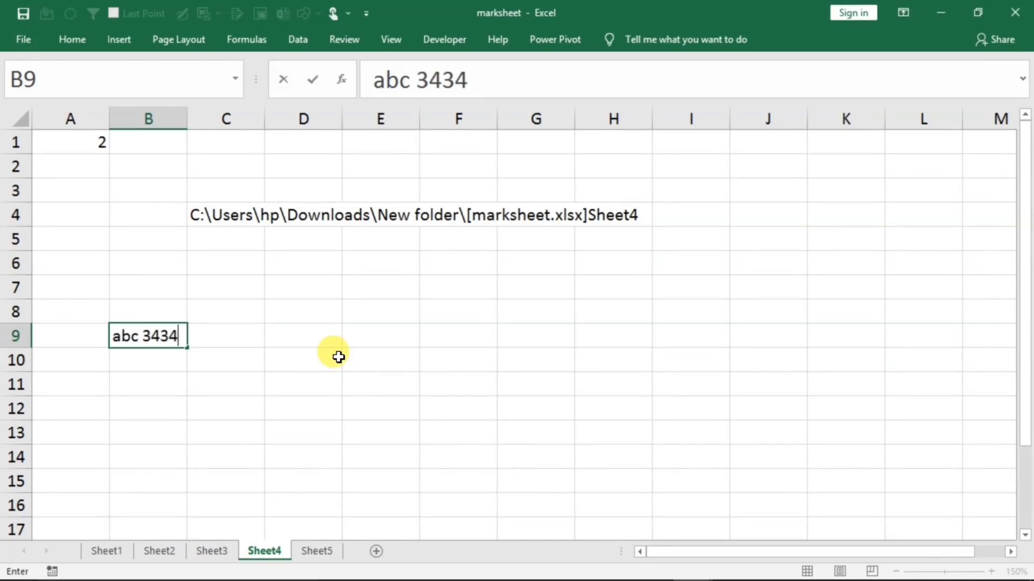
pyautogui.click(338, 357)
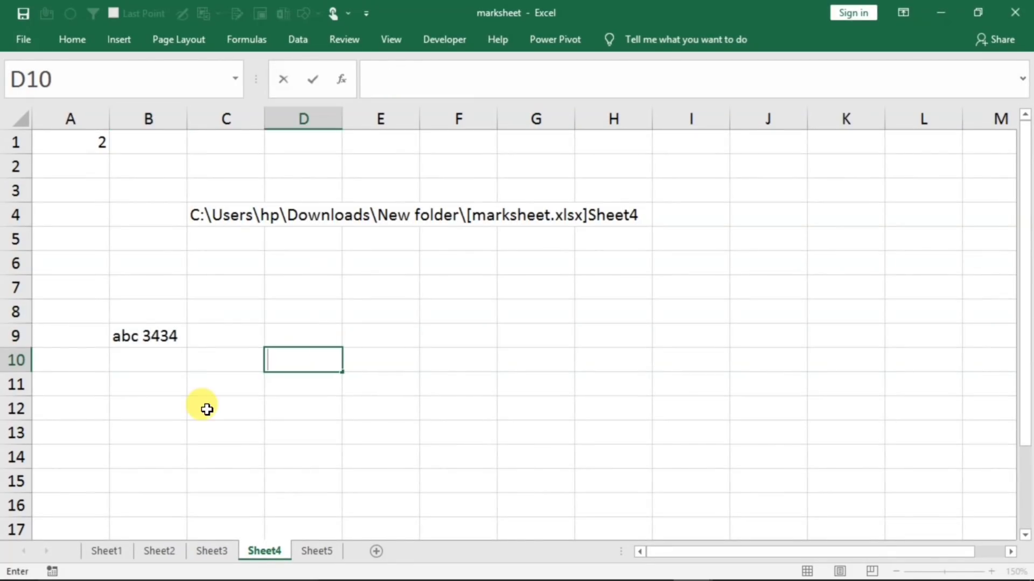
# Change the font color of the whole text in cell B9 to red
pyautogui.click(133, 340)
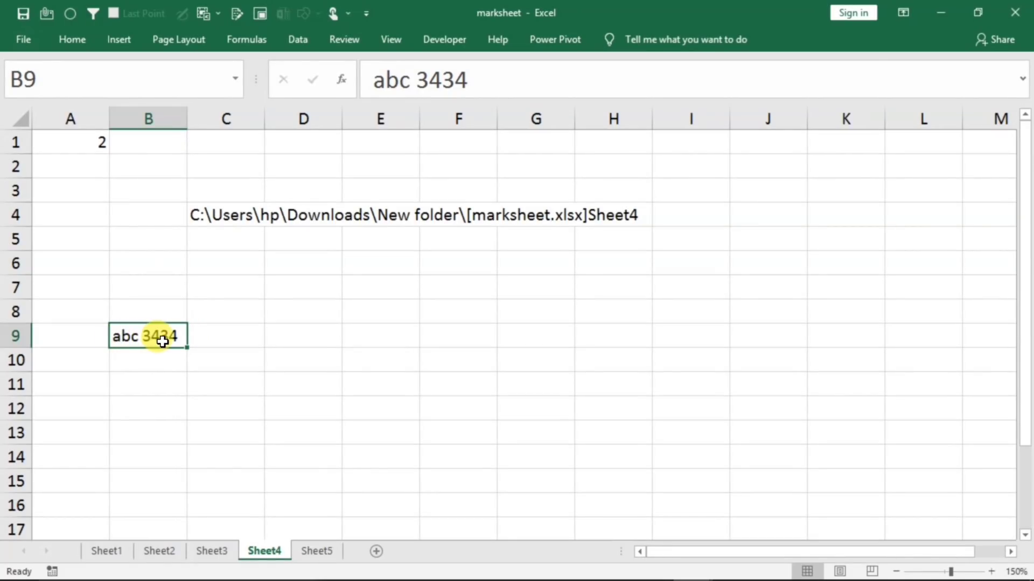
pyautogui.click(81, 42)
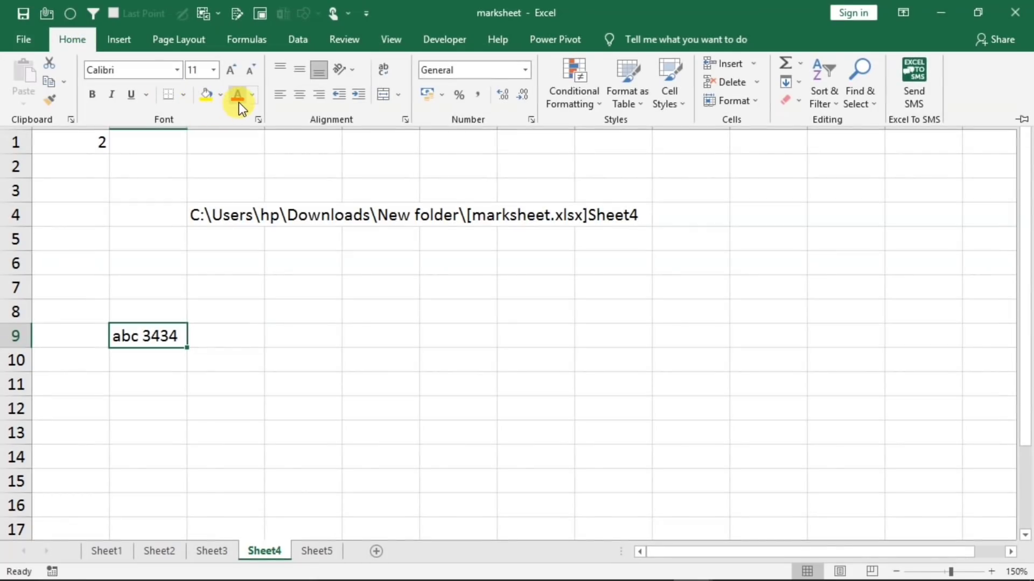
pyautogui.click(238, 87)
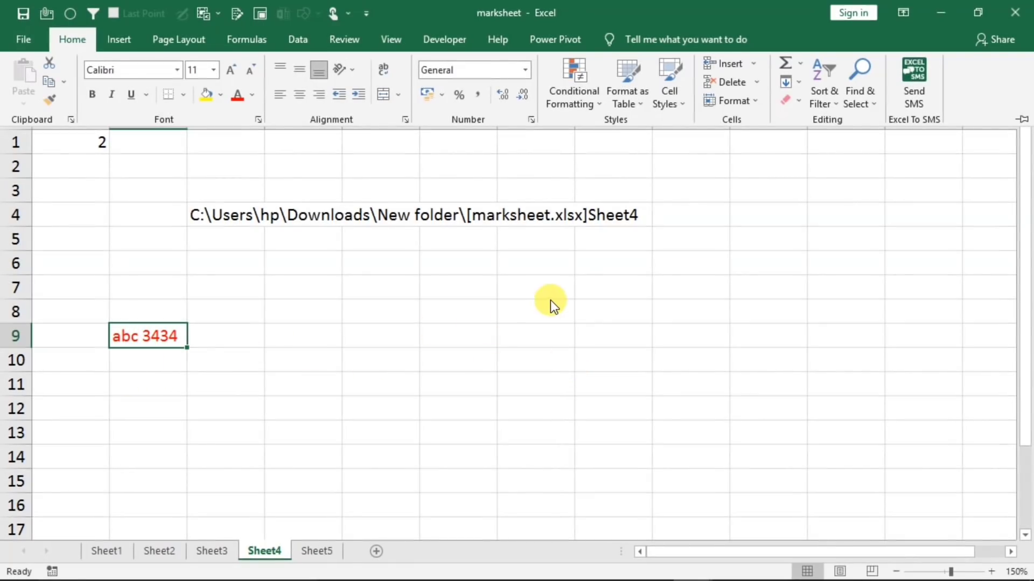
pyautogui.click(472, 291)
# Enter the text "ap 101" in cell H7
pyautogui.click(618, 286)
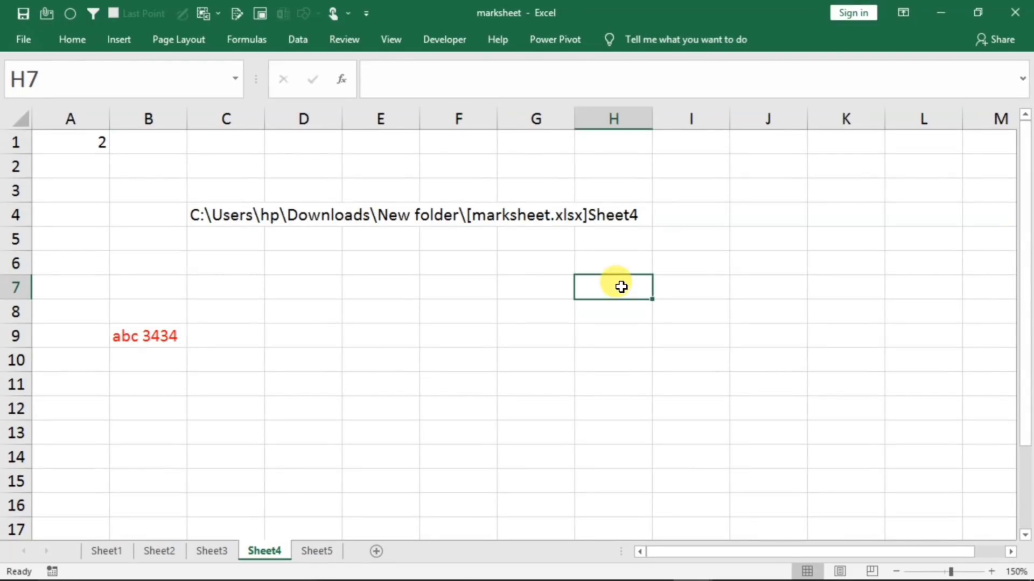
pyautogui.write('ap')
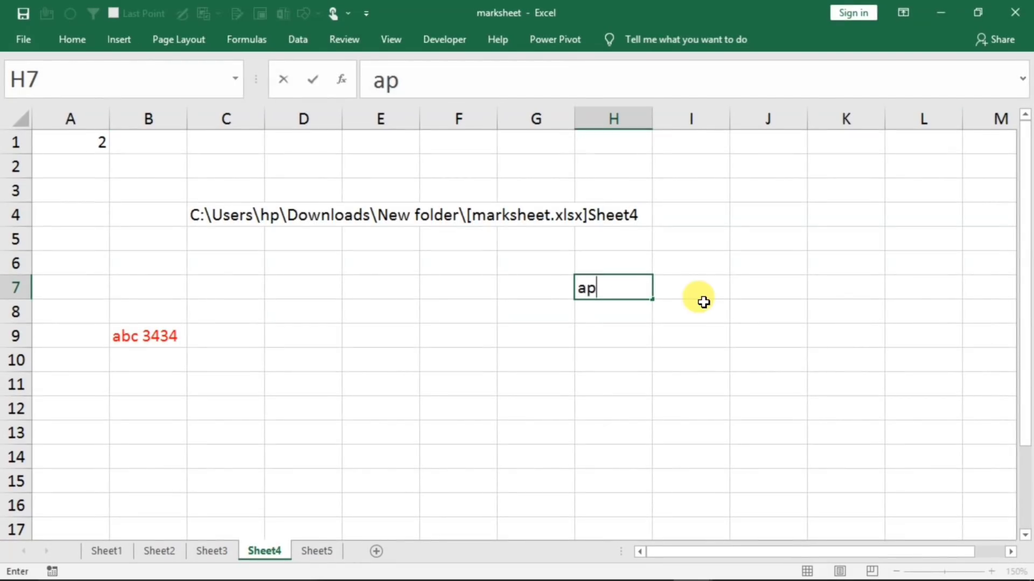
pyautogui.write(' 101')
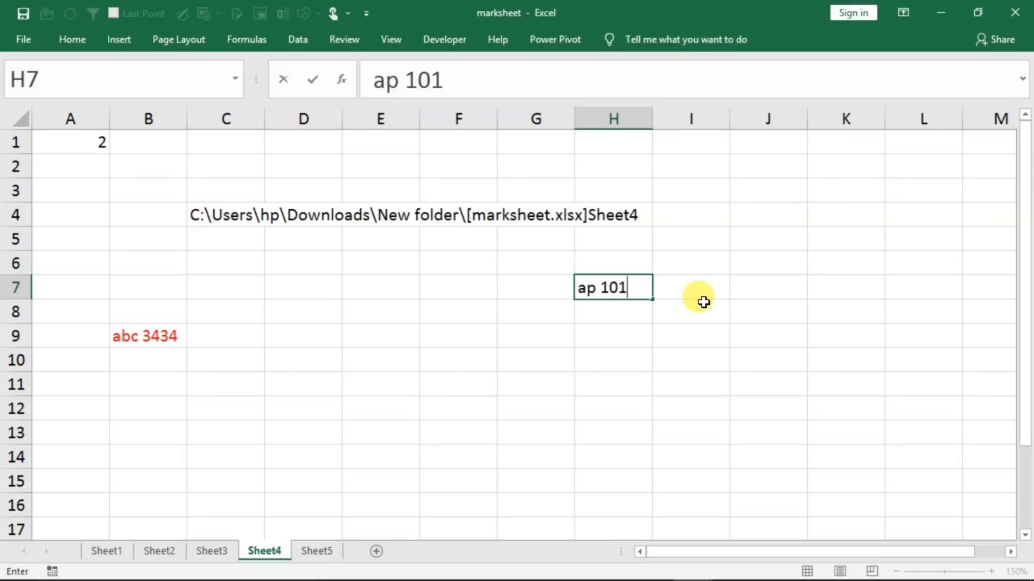
pyautogui.click(693, 388)
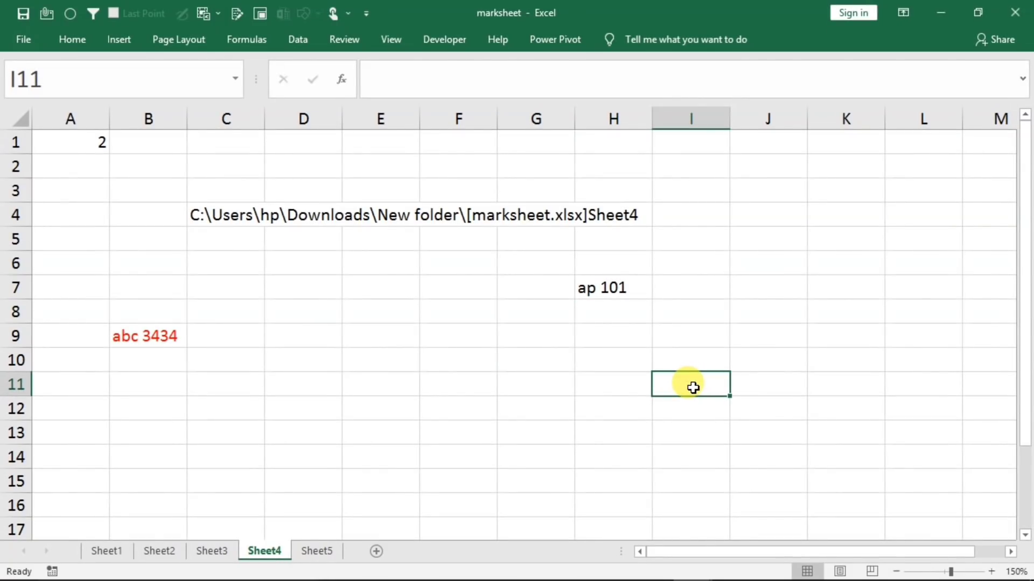
# Format only the "ap" part of the text in cell H7 as red and bold
pyautogui.doubleClick(597, 285)
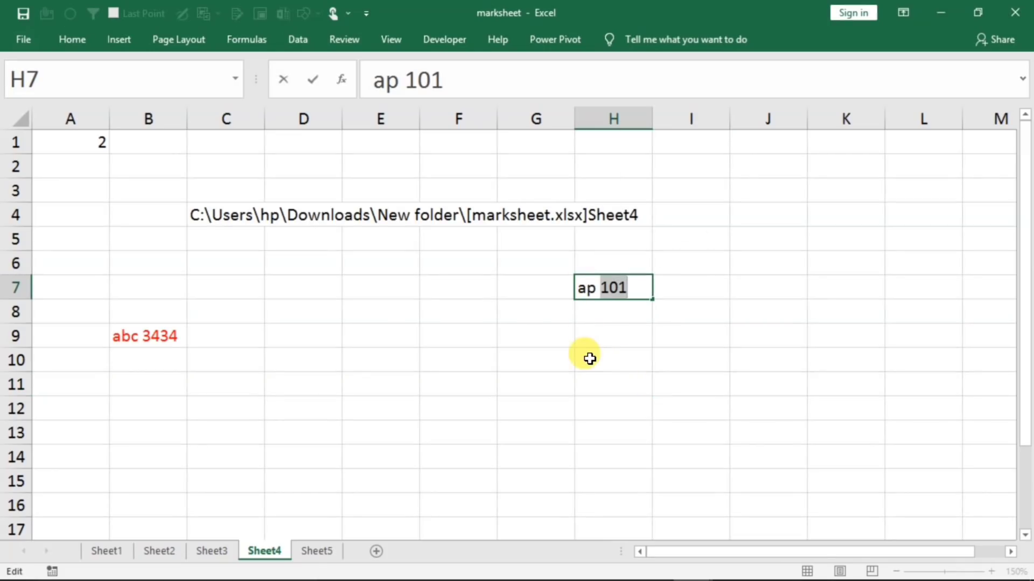
pyautogui.doubleClick(588, 287)
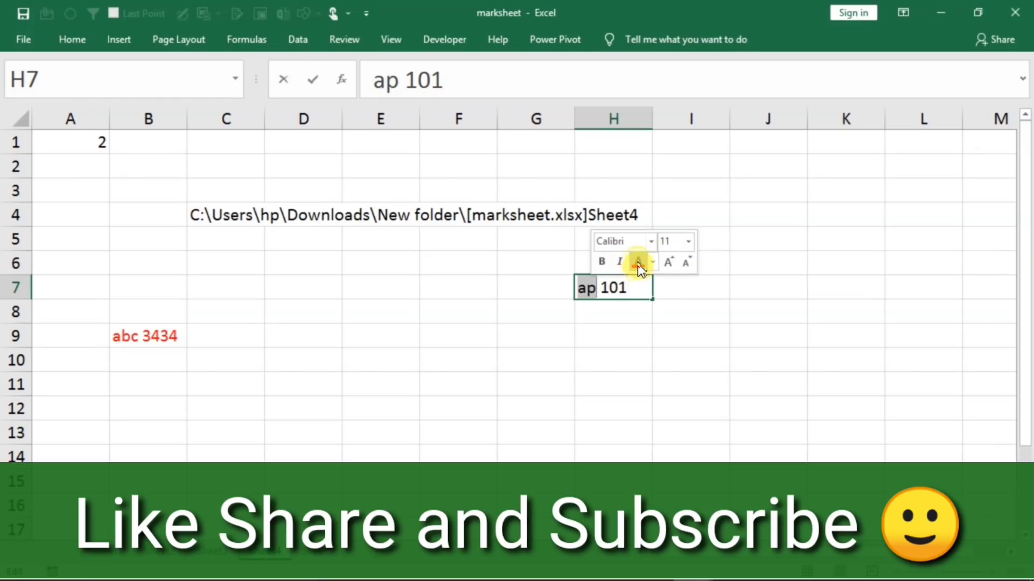
pyautogui.click(638, 263)
pyautogui.click(603, 263)
pyautogui.click(526, 408)
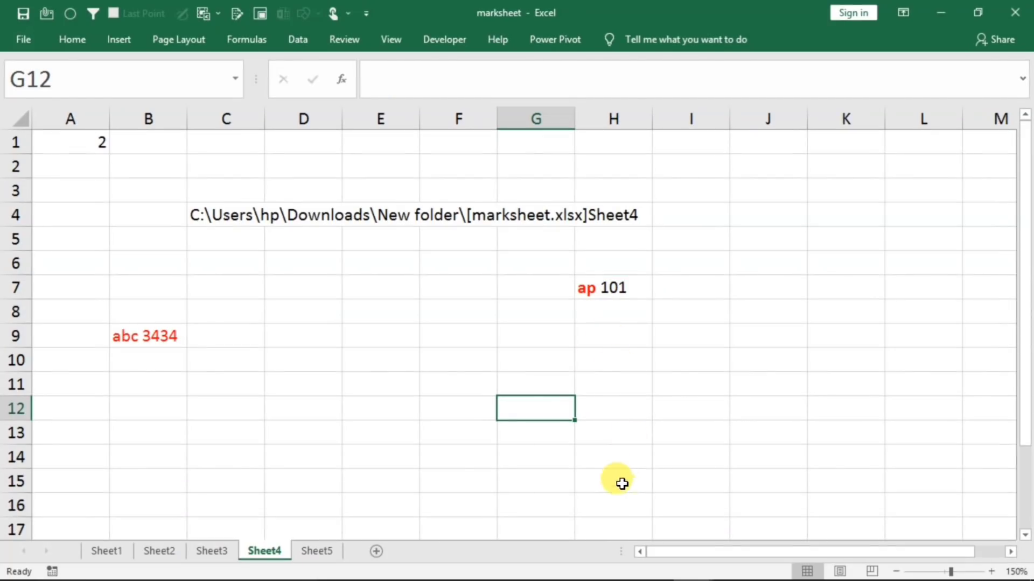
# Enter the text "ap 102" in cell H8, directly below "ap 101"
pyautogui.click(597, 308)
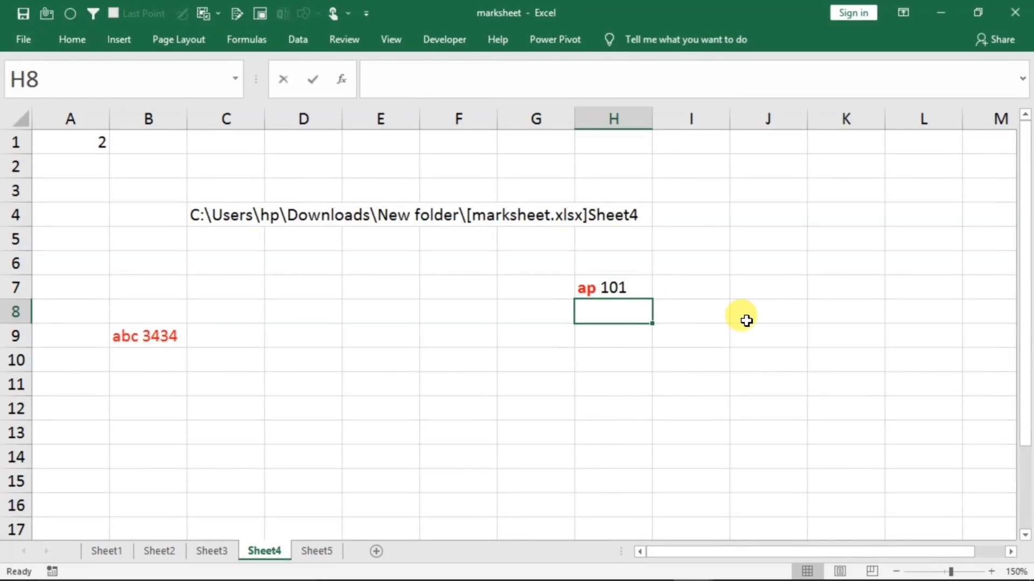
pyautogui.write('ap1')
pyautogui.press('BackSpace')
pyautogui.write('102')
pyautogui.click(749, 385)
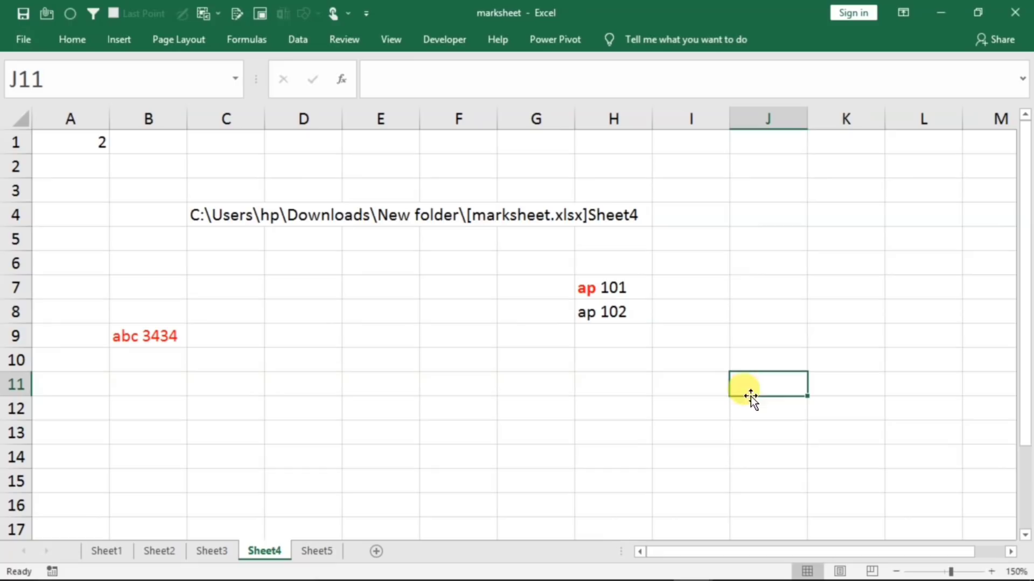
# Color only the "ap" part of the text in cell H8 red
pyautogui.doubleClick(602, 313)
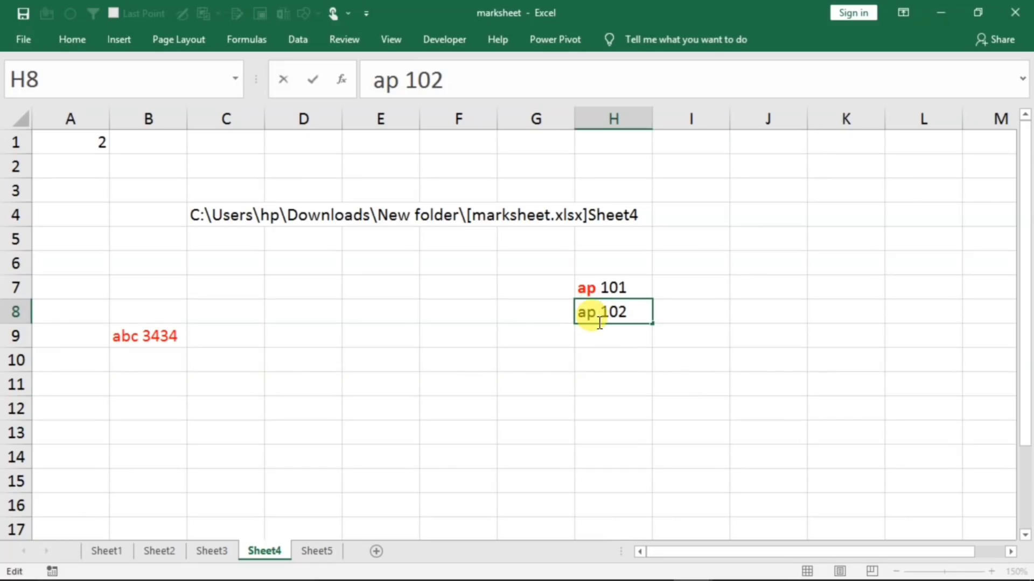
pyautogui.click(570, 310)
pyautogui.doubleClick(594, 313)
pyautogui.doubleClick(595, 313)
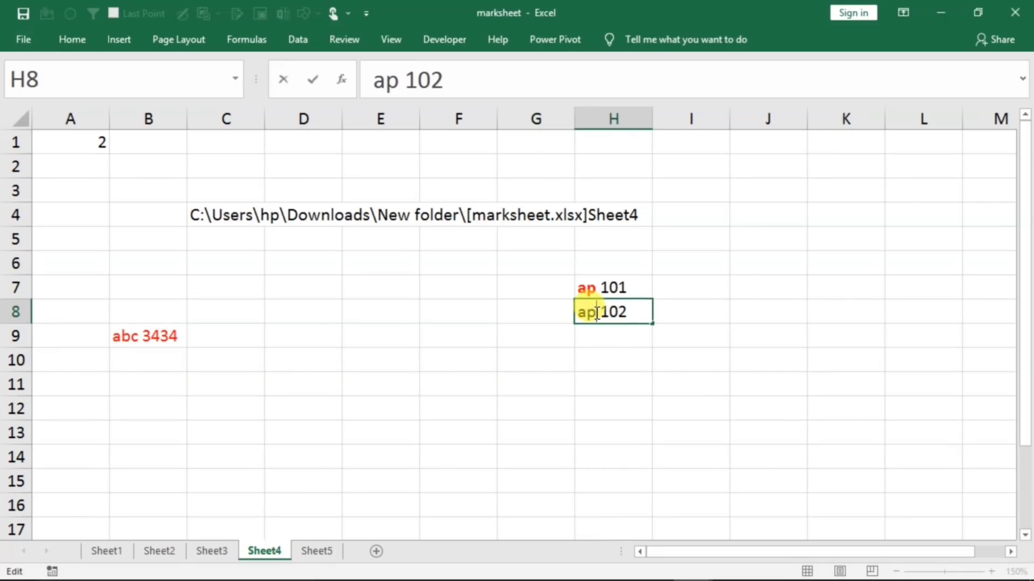
pyautogui.doubleClick(586, 312)
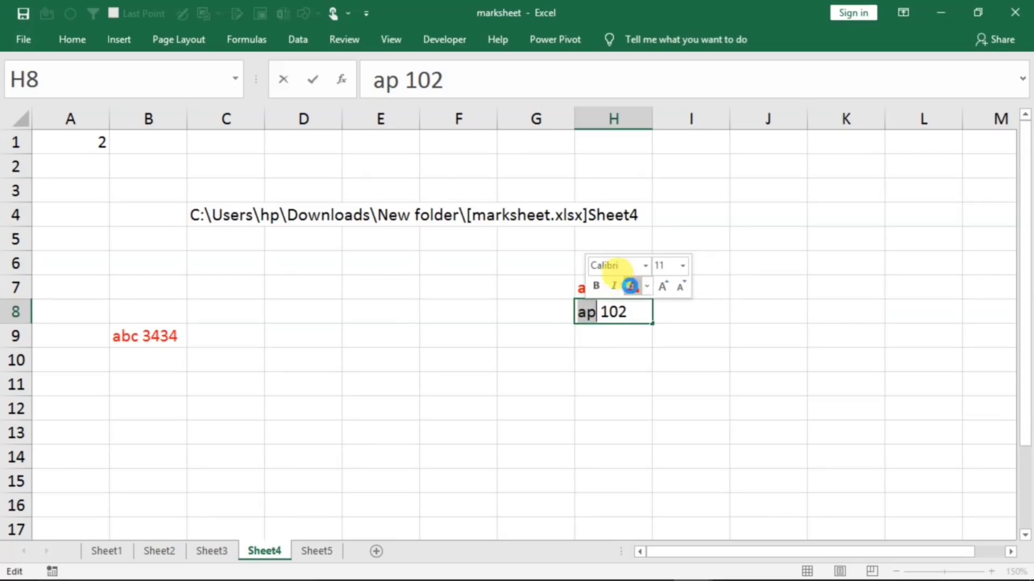
pyautogui.click(599, 288)
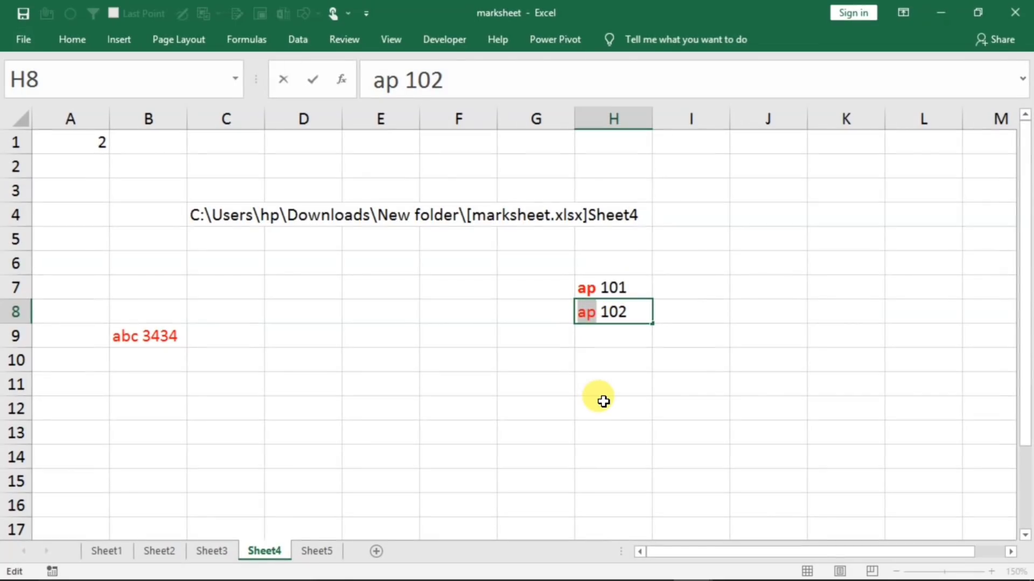
pyautogui.press('Return')
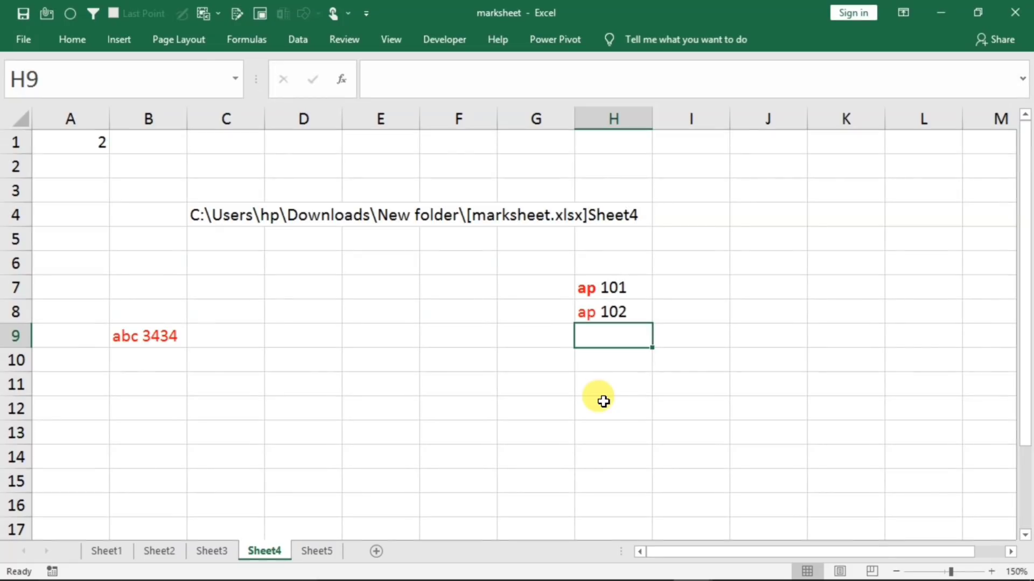
# Extend the series in cells H7:H8 down to H12 with the fill handle
pyautogui.doubleClick(633, 291)
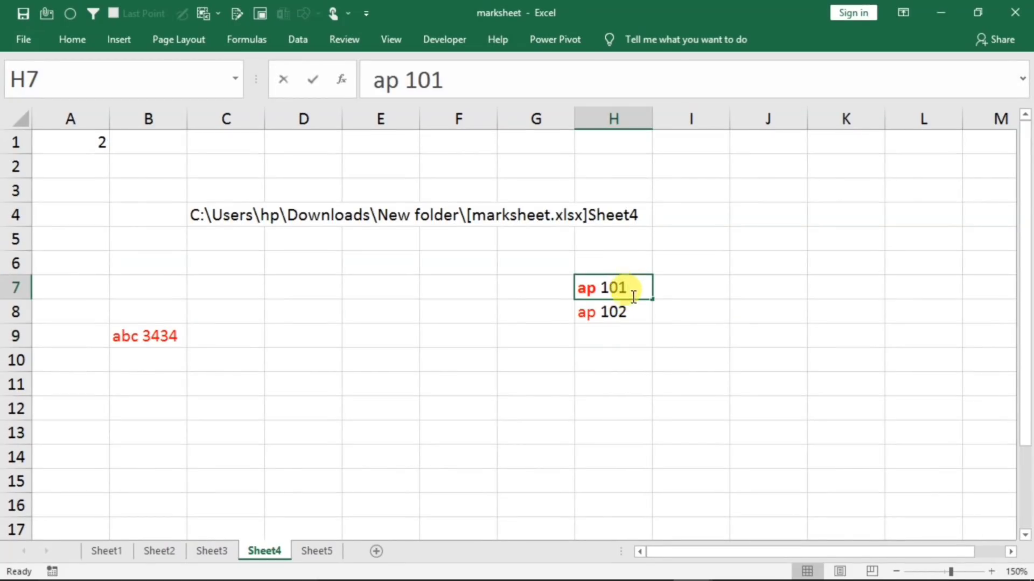
pyautogui.press('Return')
pyautogui.press('Return')
pyautogui.click(629, 297)
pyautogui.hotkey('shift', 'Down')
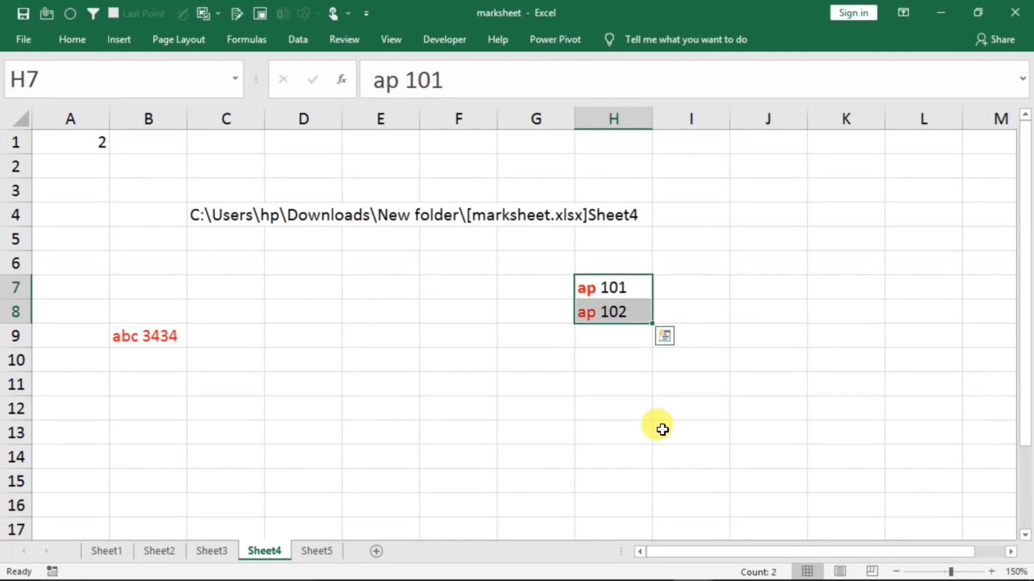
pyautogui.click(662, 452)
pyautogui.click(642, 277)
pyautogui.doubleClick(643, 280)
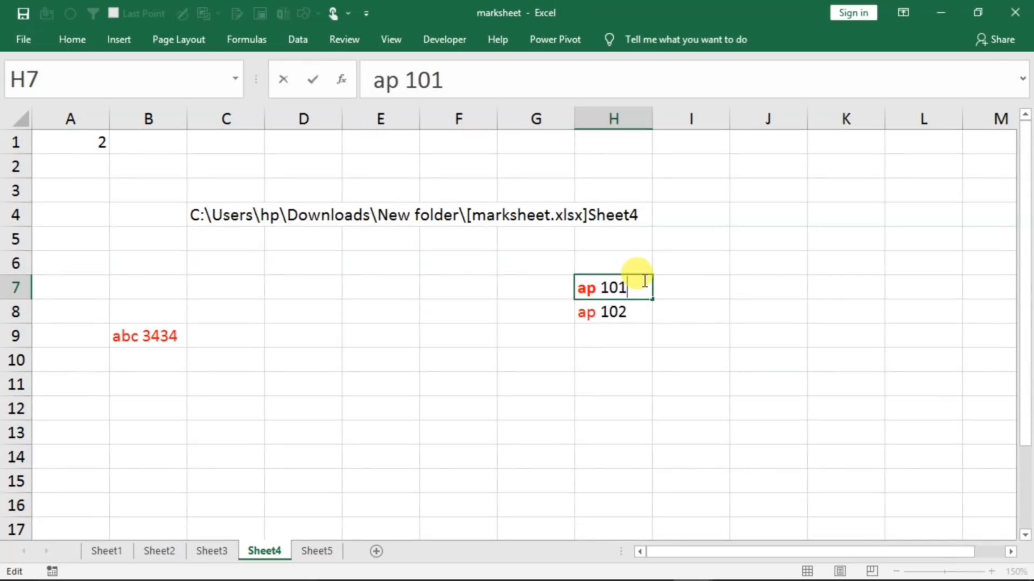
pyautogui.moveTo(644, 281); pyautogui.dragTo(672, 427)
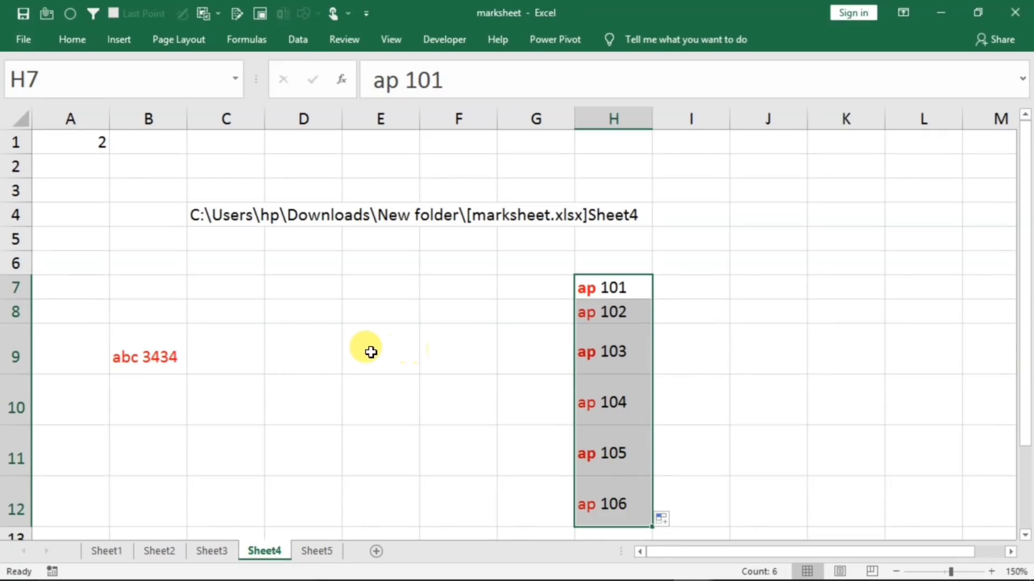
pyautogui.click(224, 285)
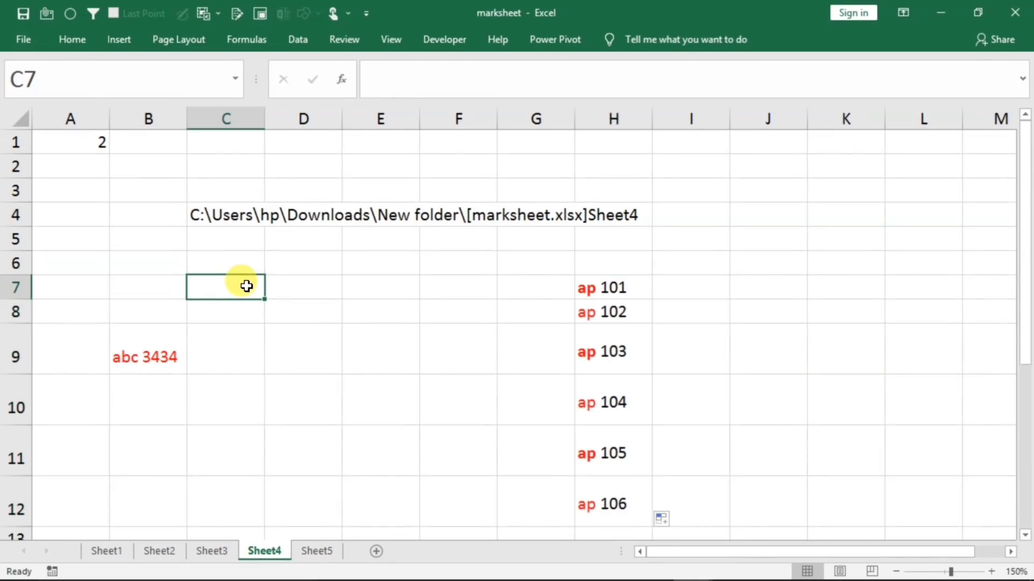